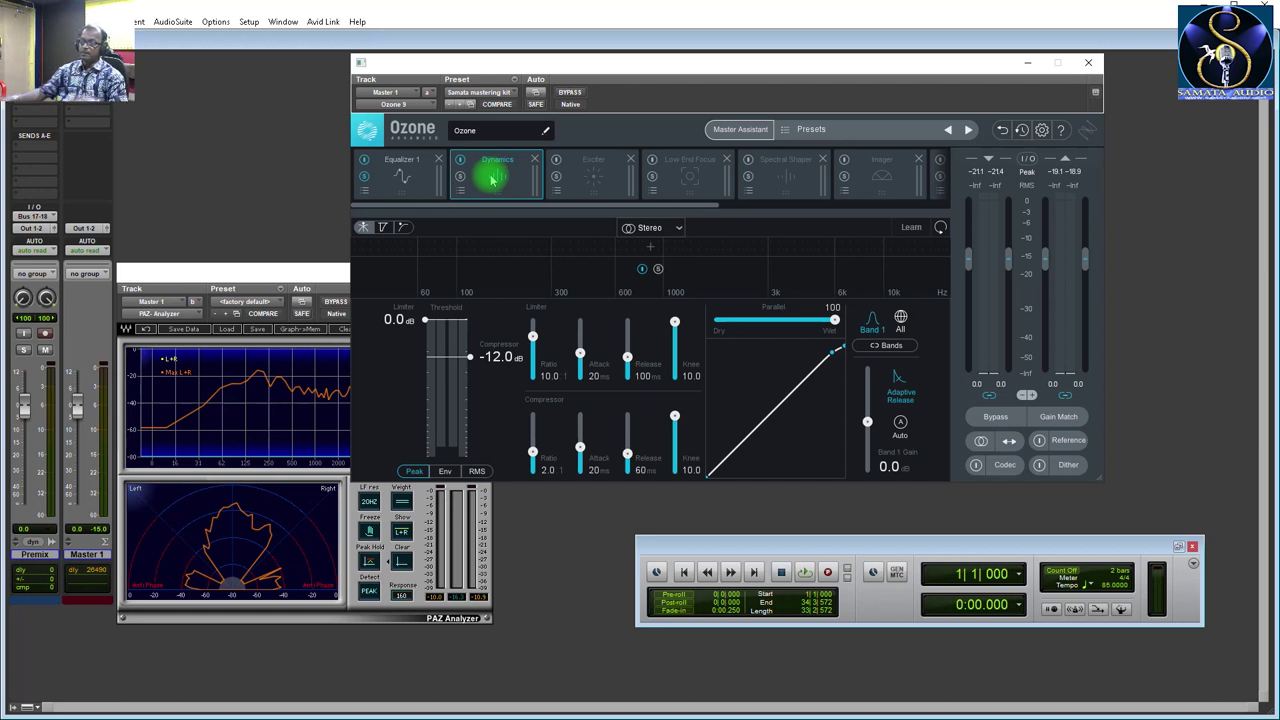
Remove the Dynamics module from the Ozone chain and add a new Dynamics module at the end.
left_click_drag(589, 206, 498, 200)
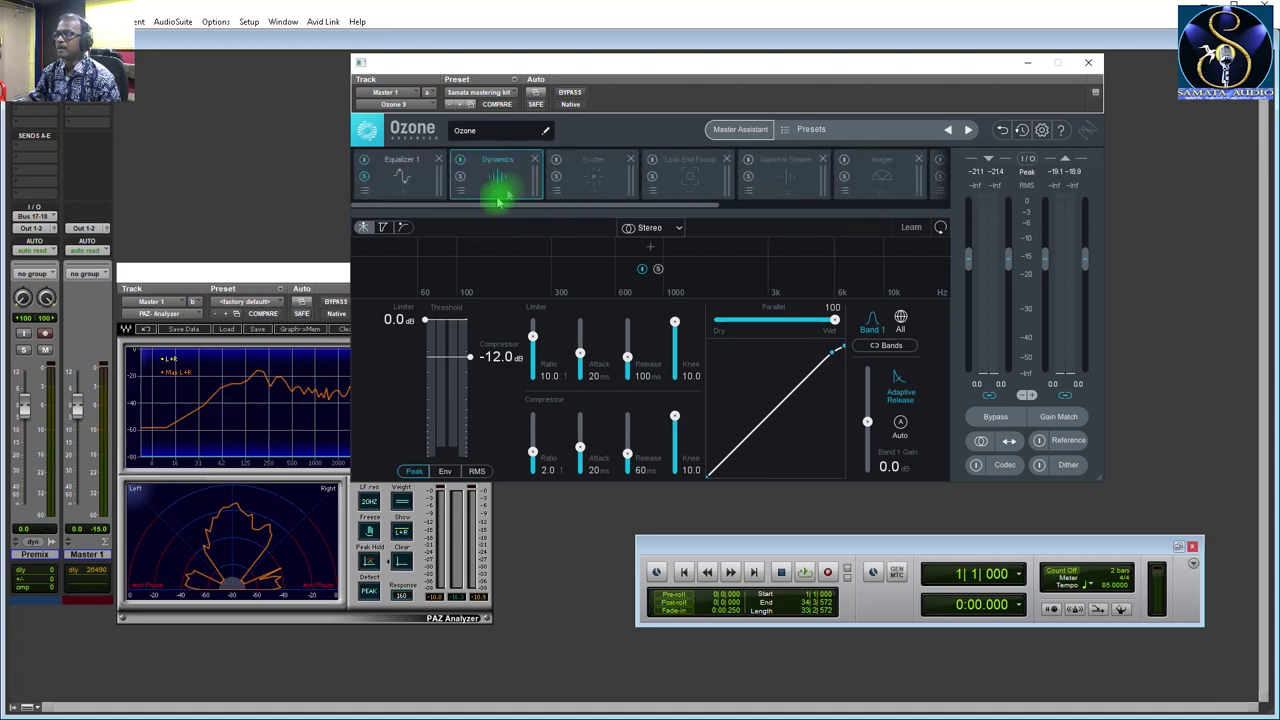
left_click(536, 160)
left_click_drag(474, 203, 778, 213)
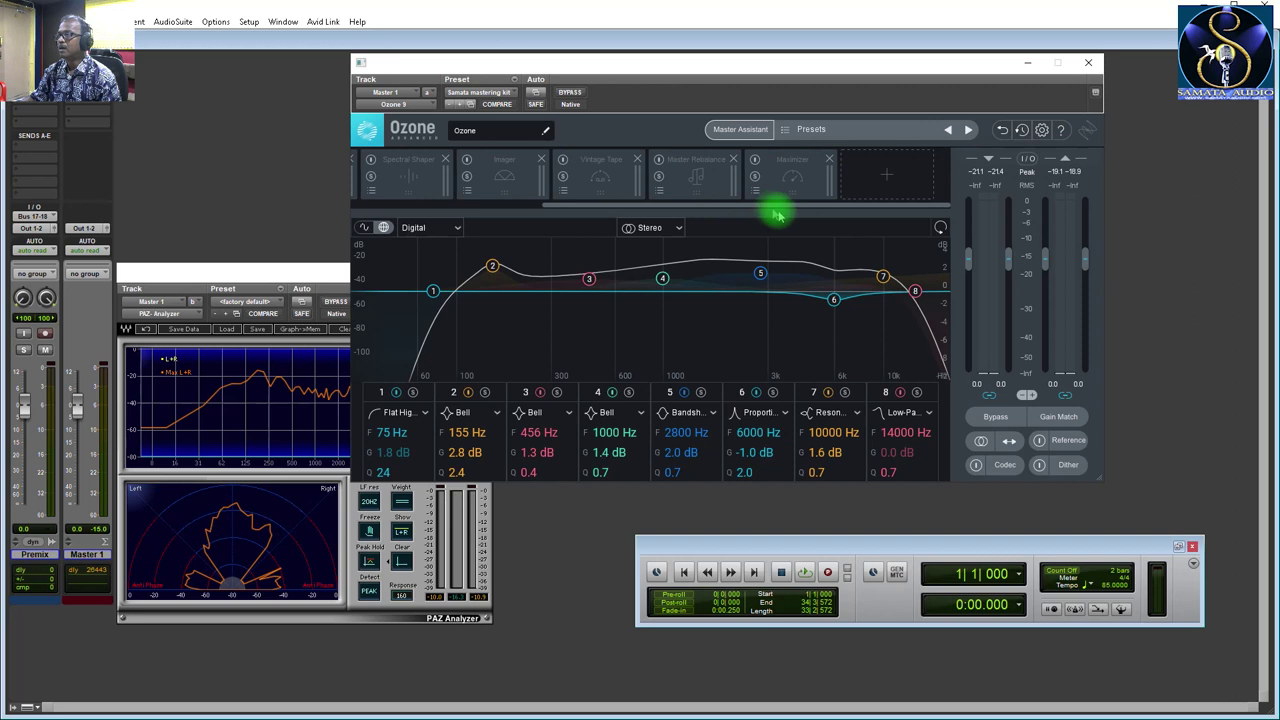
left_click(885, 177)
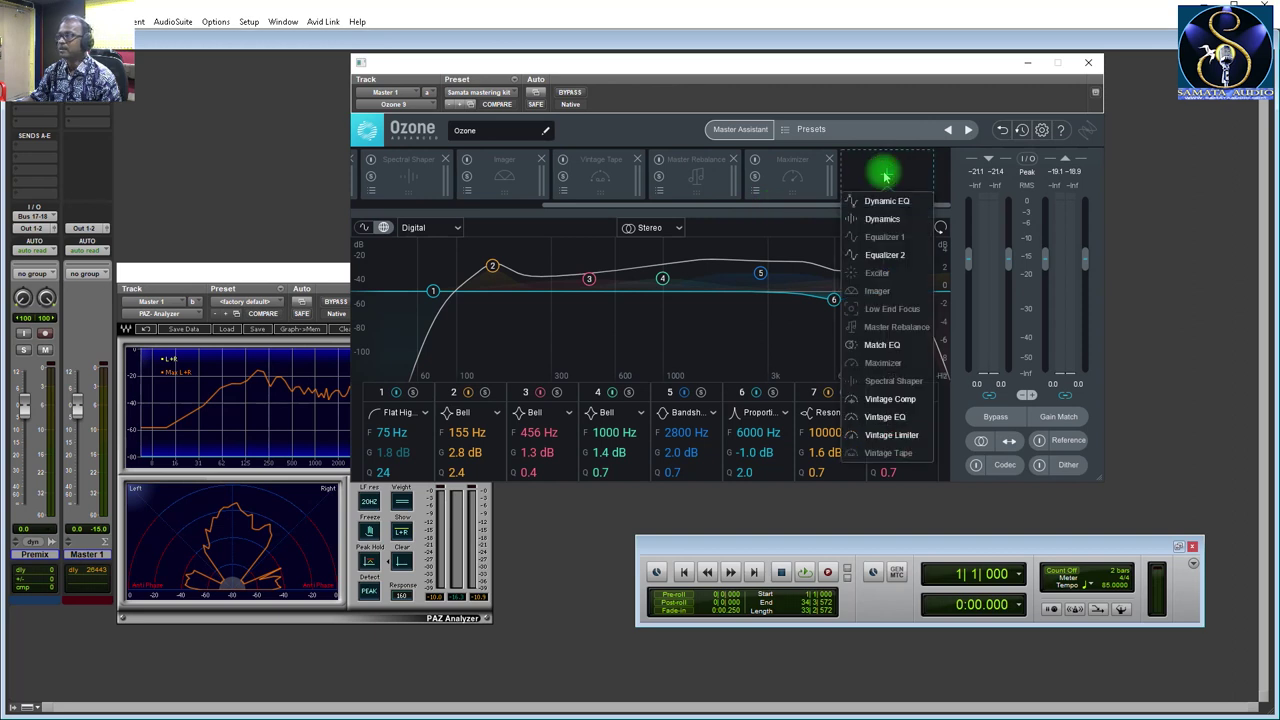
left_click(881, 221)
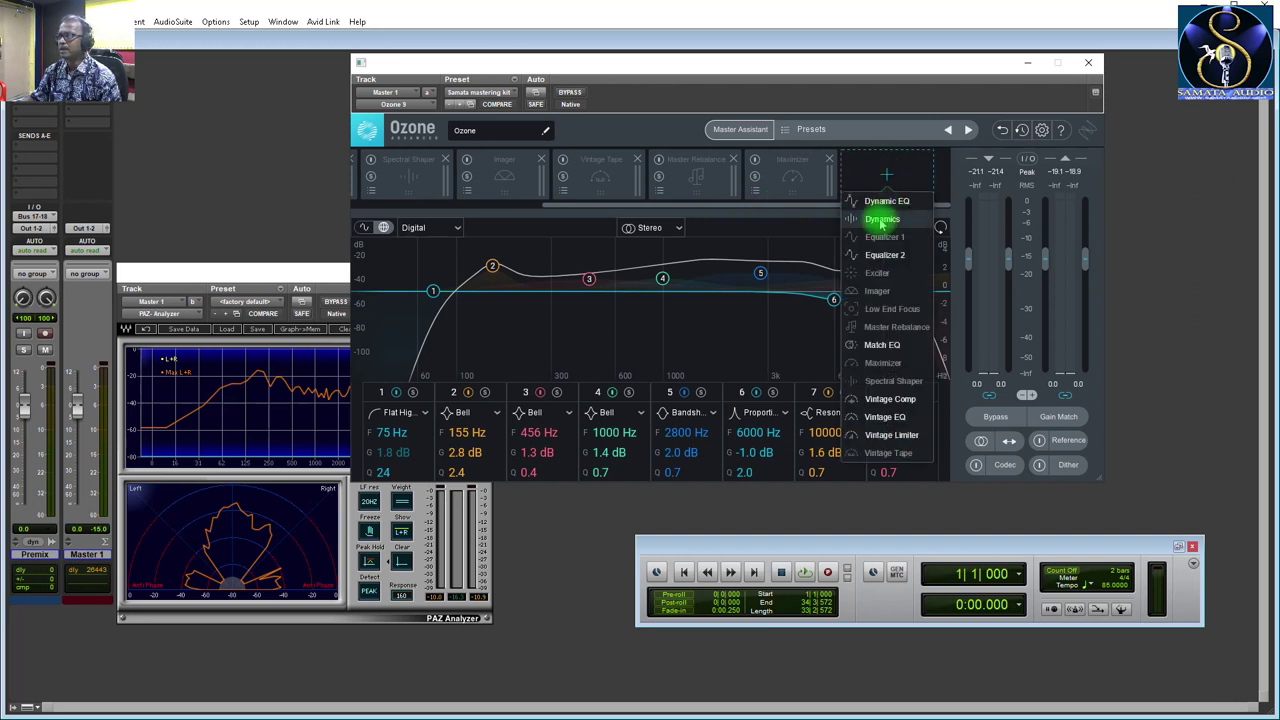
Move the Dynamics module forward in the chain so it sits directly after Equalizer 1.
left_click(797, 178)
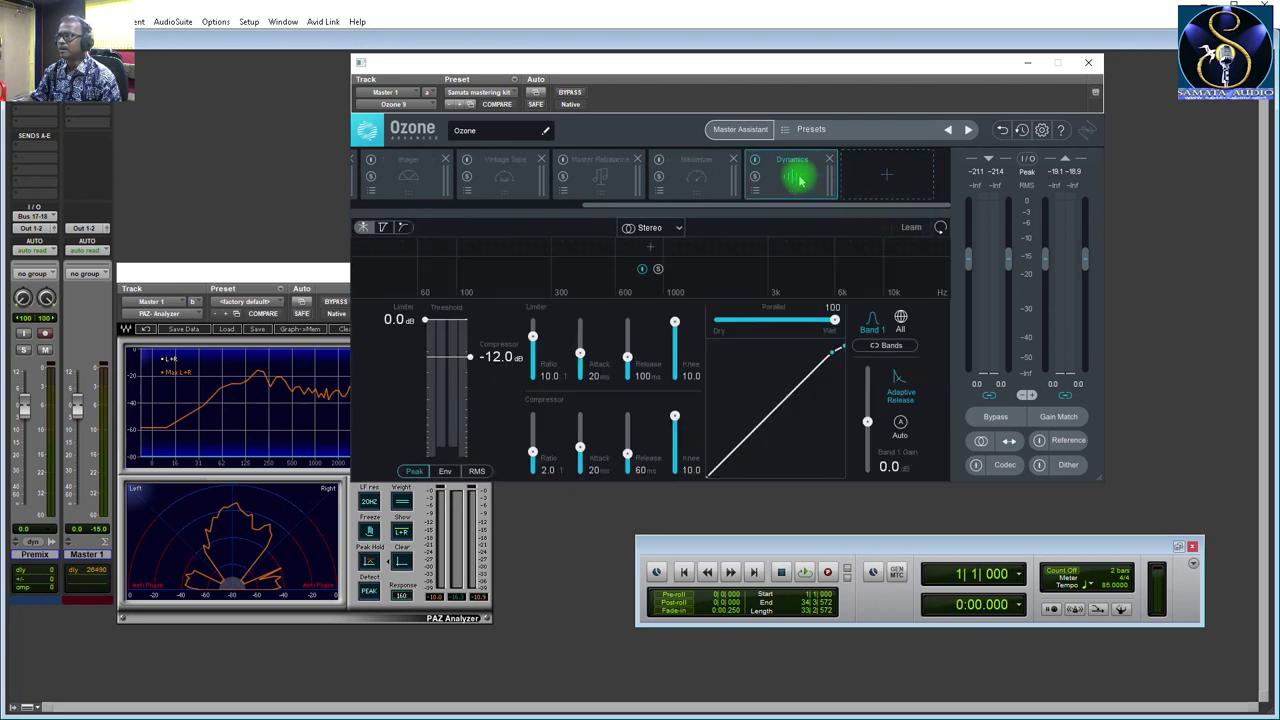
left_click_drag(797, 178, 436, 189)
left_click_drag(590, 204, 363, 229)
left_click(771, 177)
left_click_drag(755, 177, 497, 170)
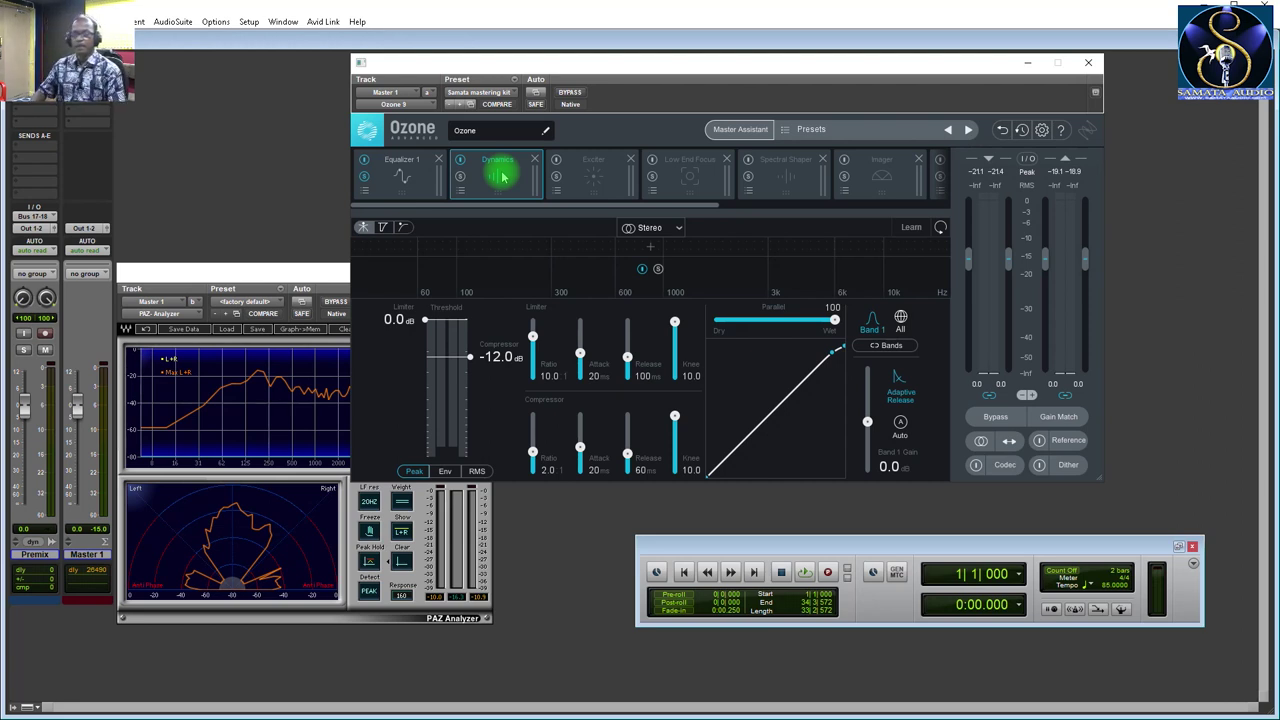
Load the Focus Dynamics preset into the Dynamics module and close the preset manager.
left_click(460, 190)
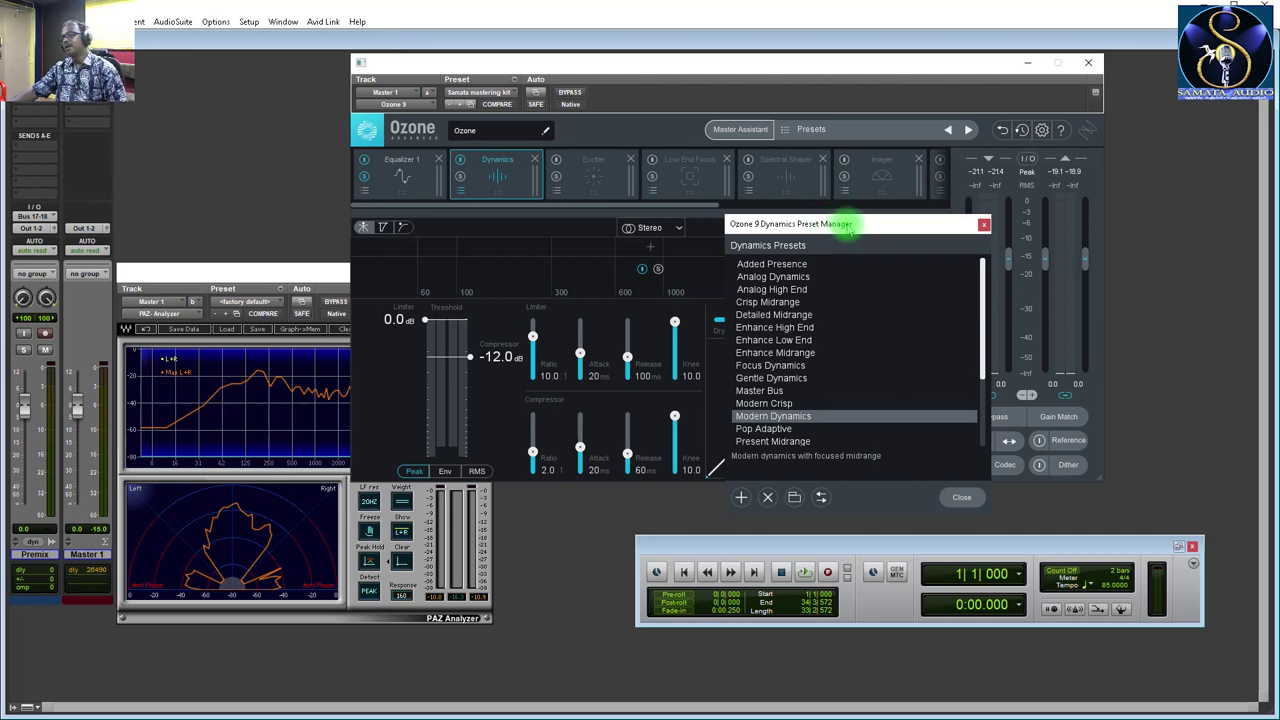
left_click_drag(845, 228, 935, 232)
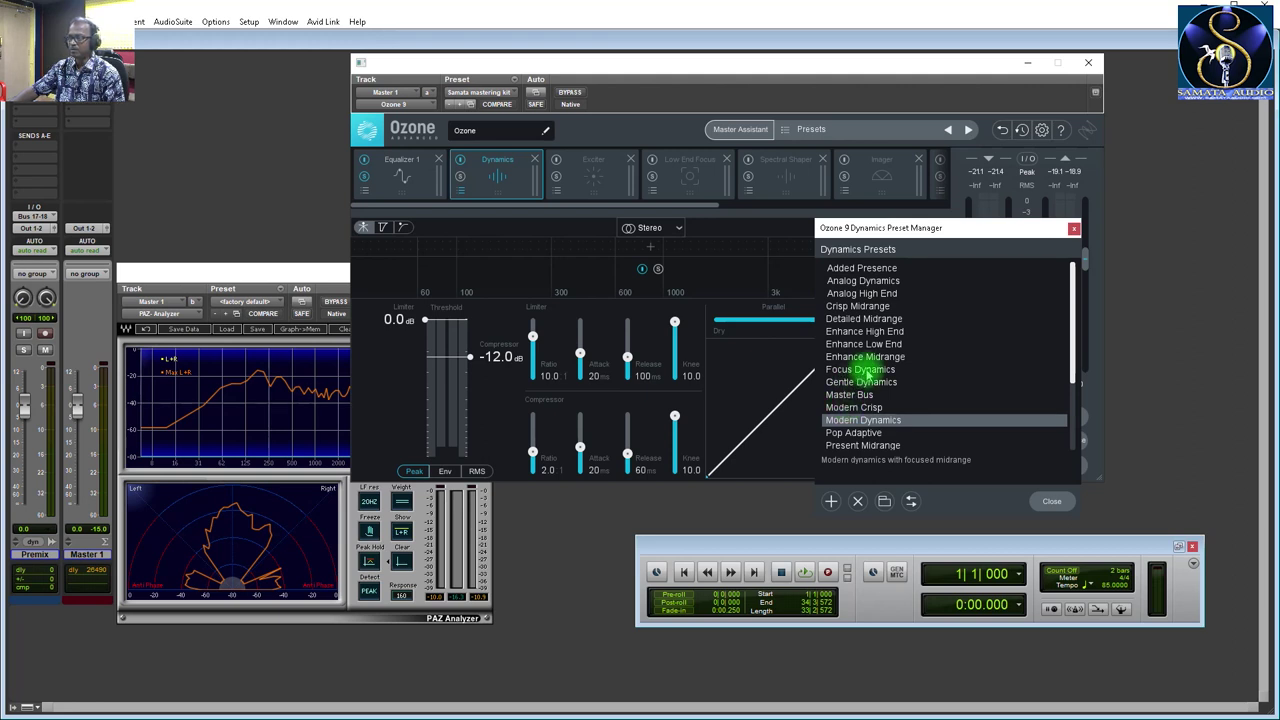
left_click(868, 370)
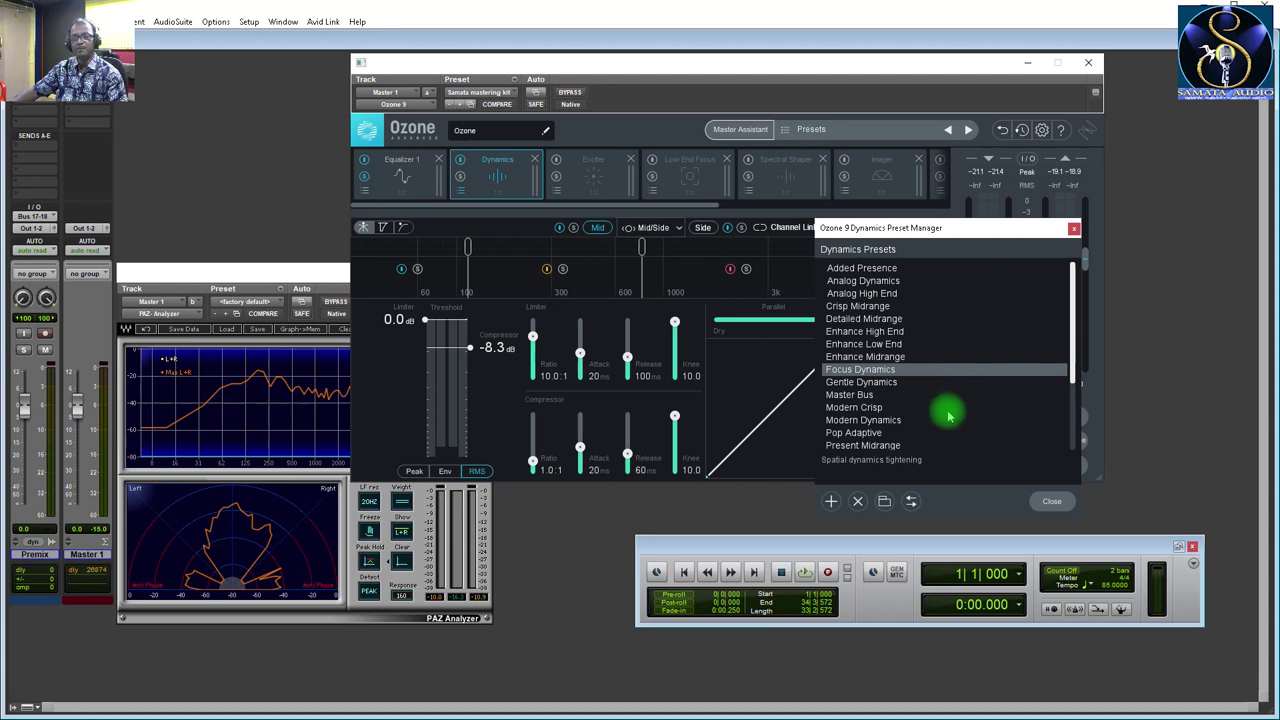
key("Escape")
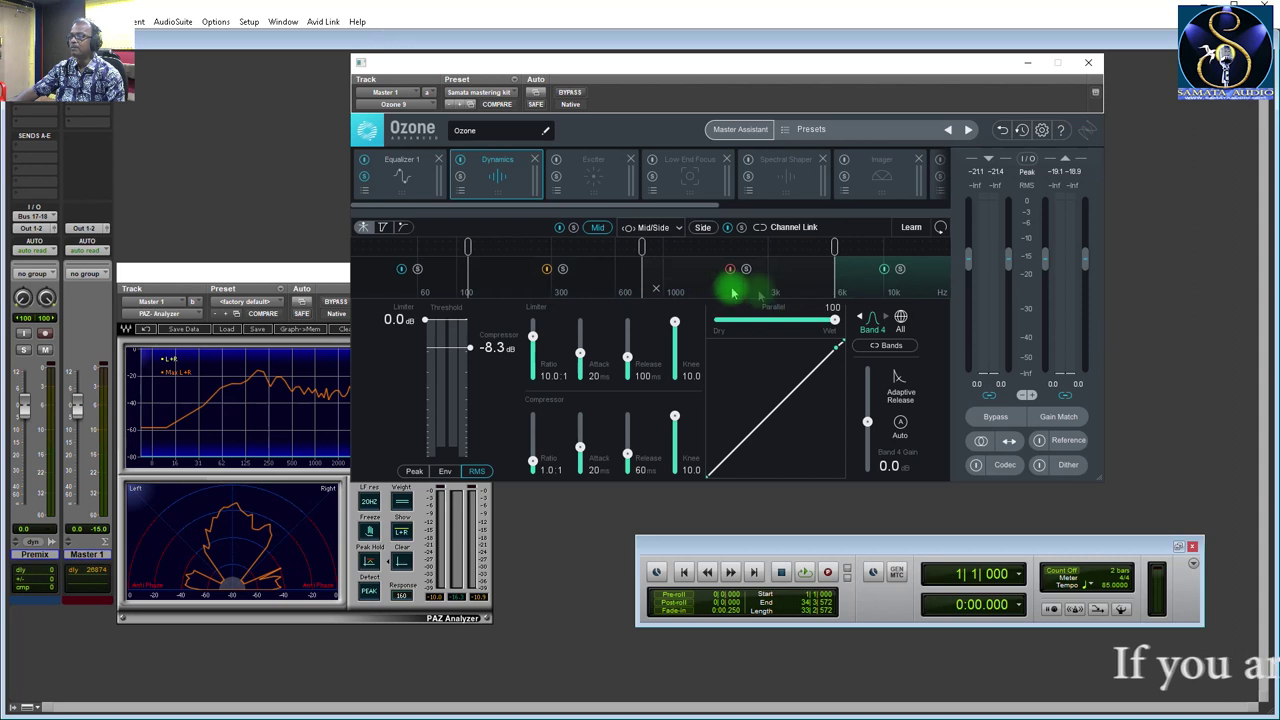
Remove the fourth Dynamics band and add it back with a split near 6 kHz.
left_click(838, 287)
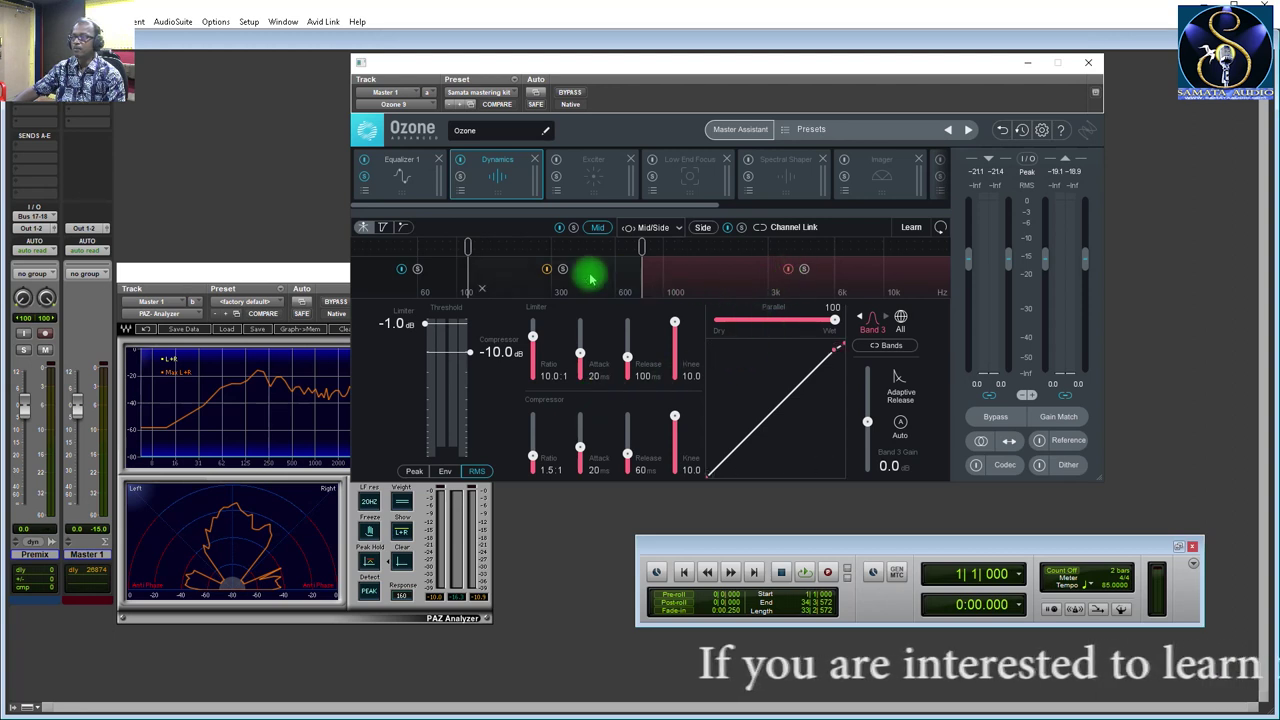
left_click(835, 251)
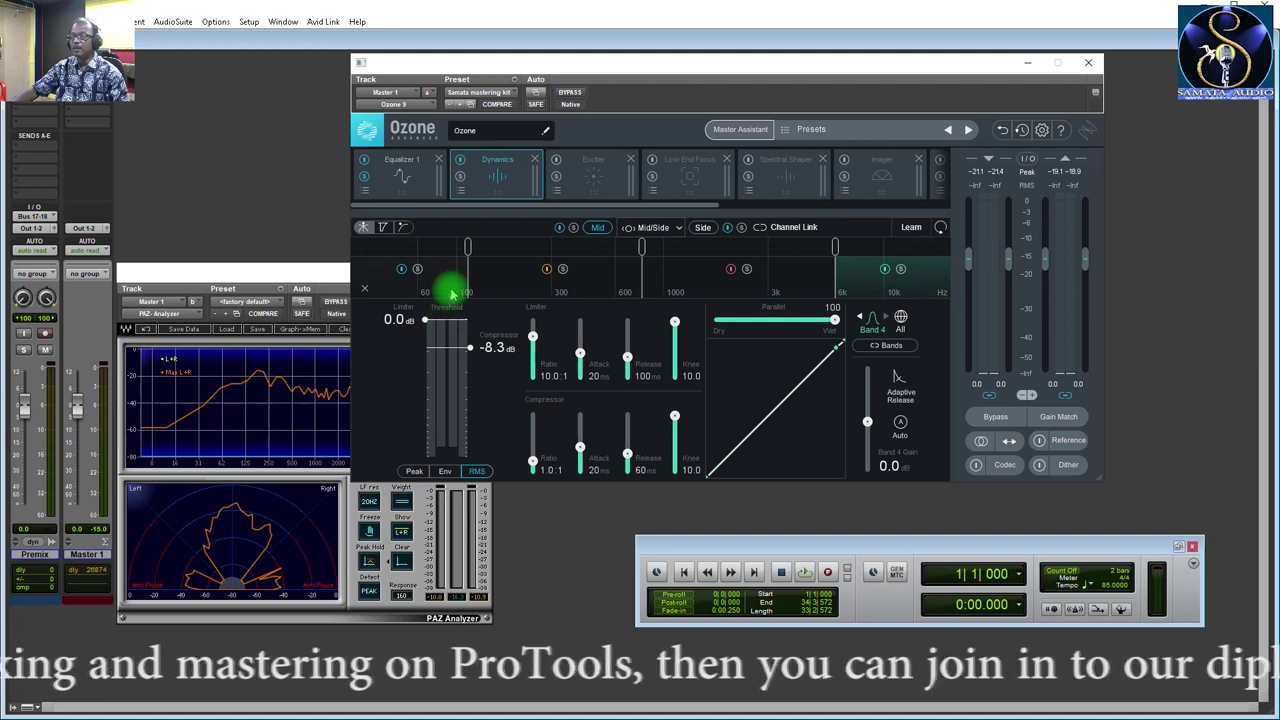
Switch the Dynamics module to Stereo processing and solo Band 1.
left_click(676, 232)
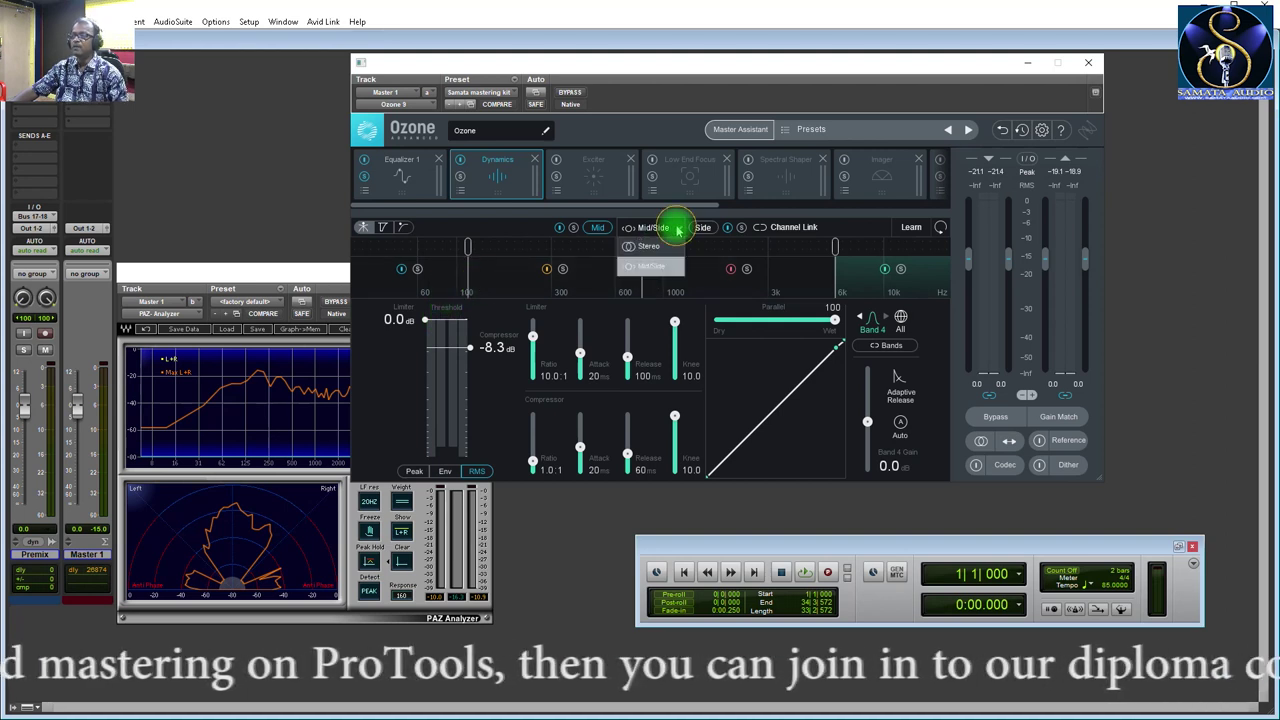
left_click(660, 248)
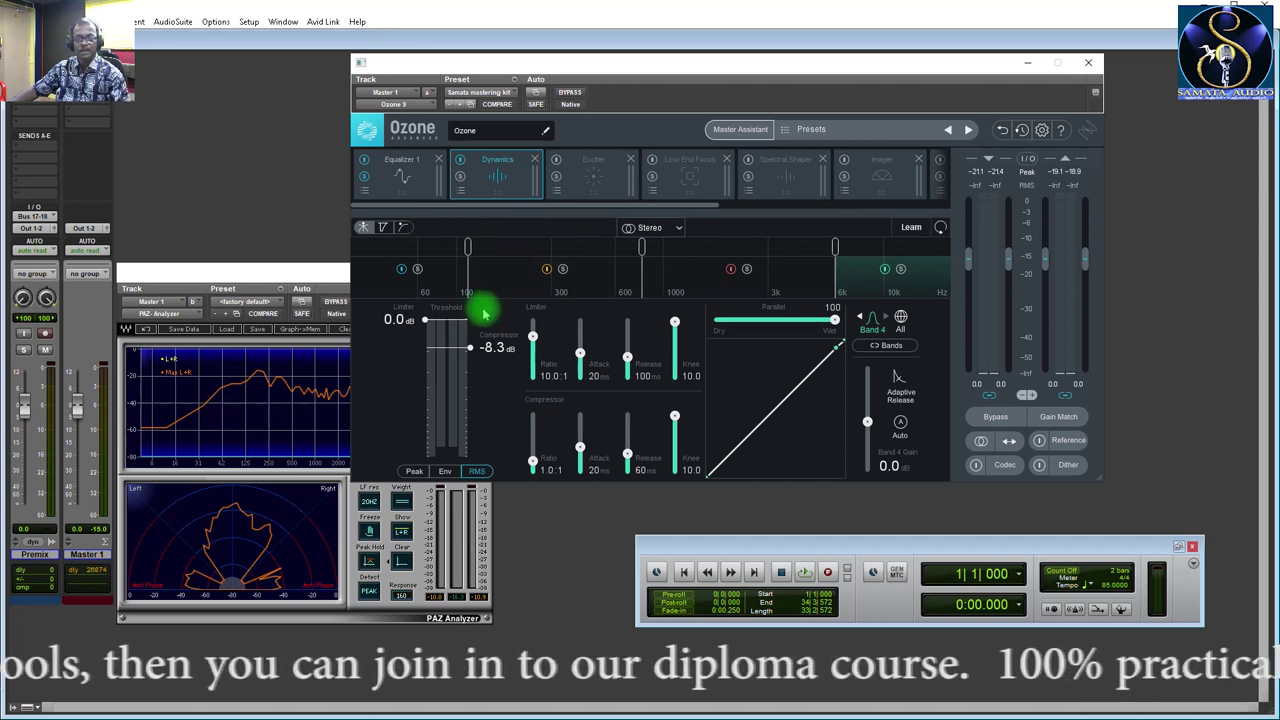
left_click(418, 270)
left_click(437, 274)
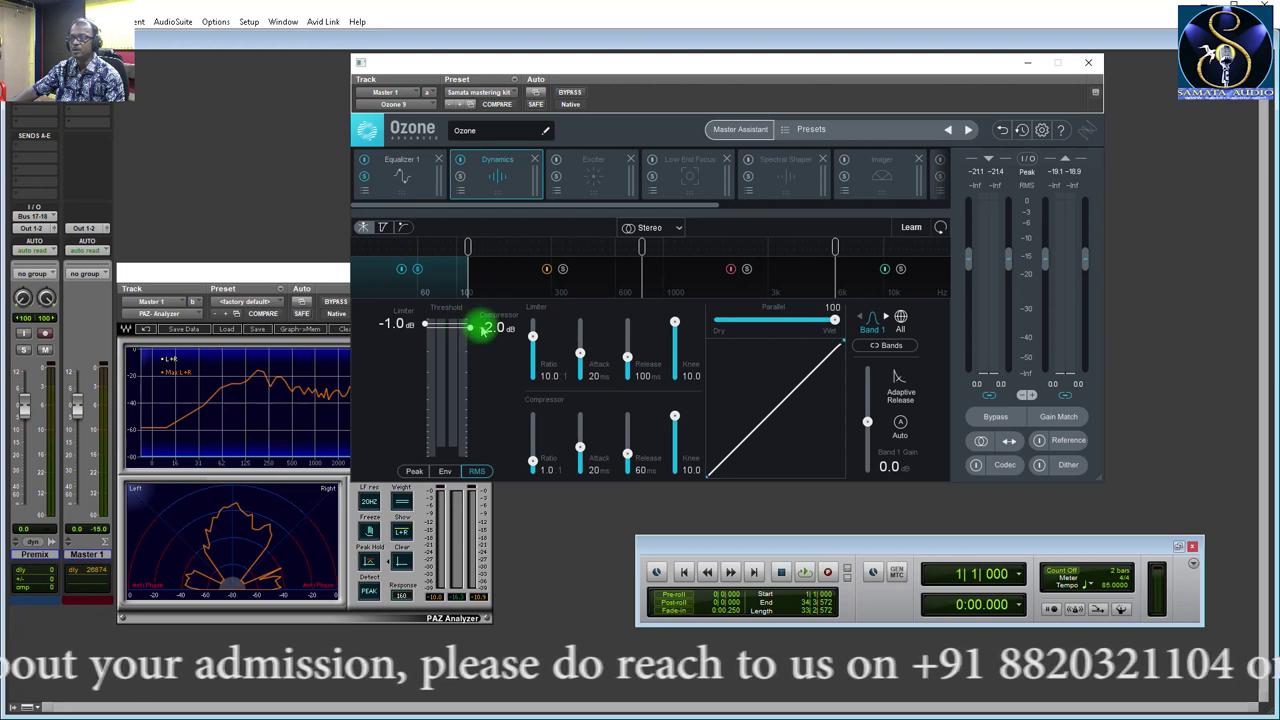
Start playback and adjust Band 1's compressor threshold to -25.7 dB.
left_click_drag(470, 330, 469, 346)
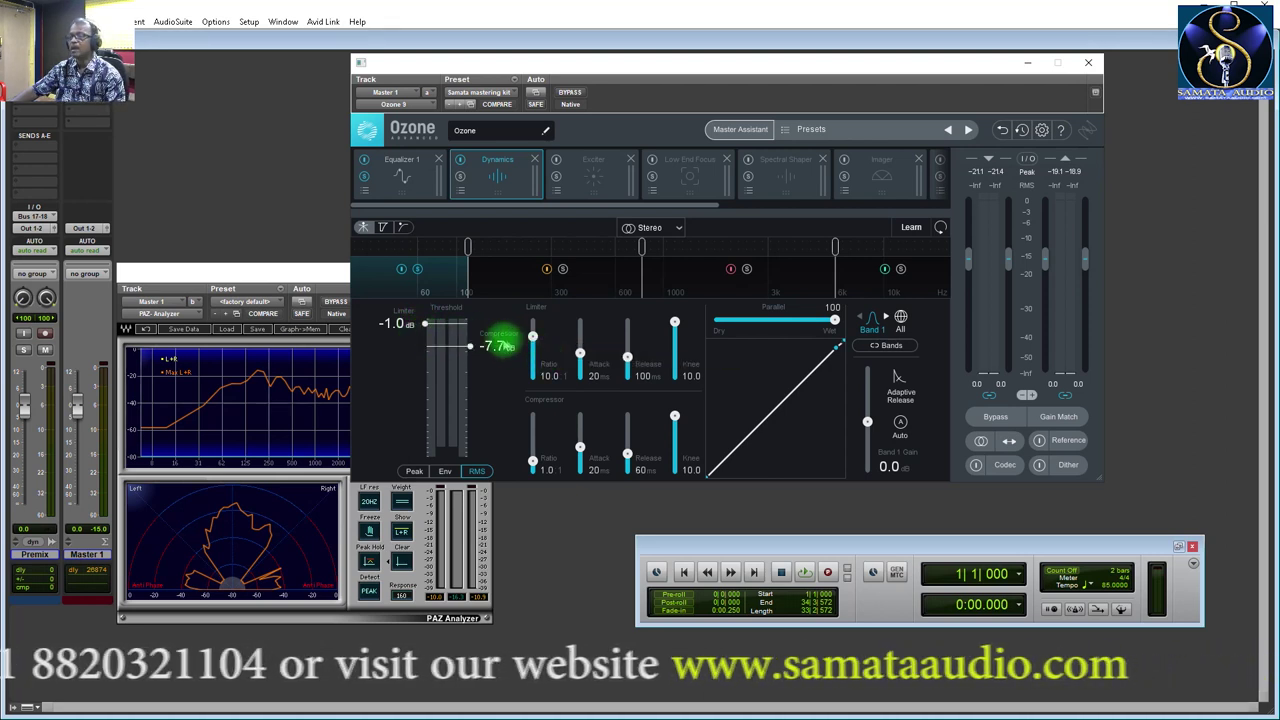
left_click_drag(470, 346, 471, 343)
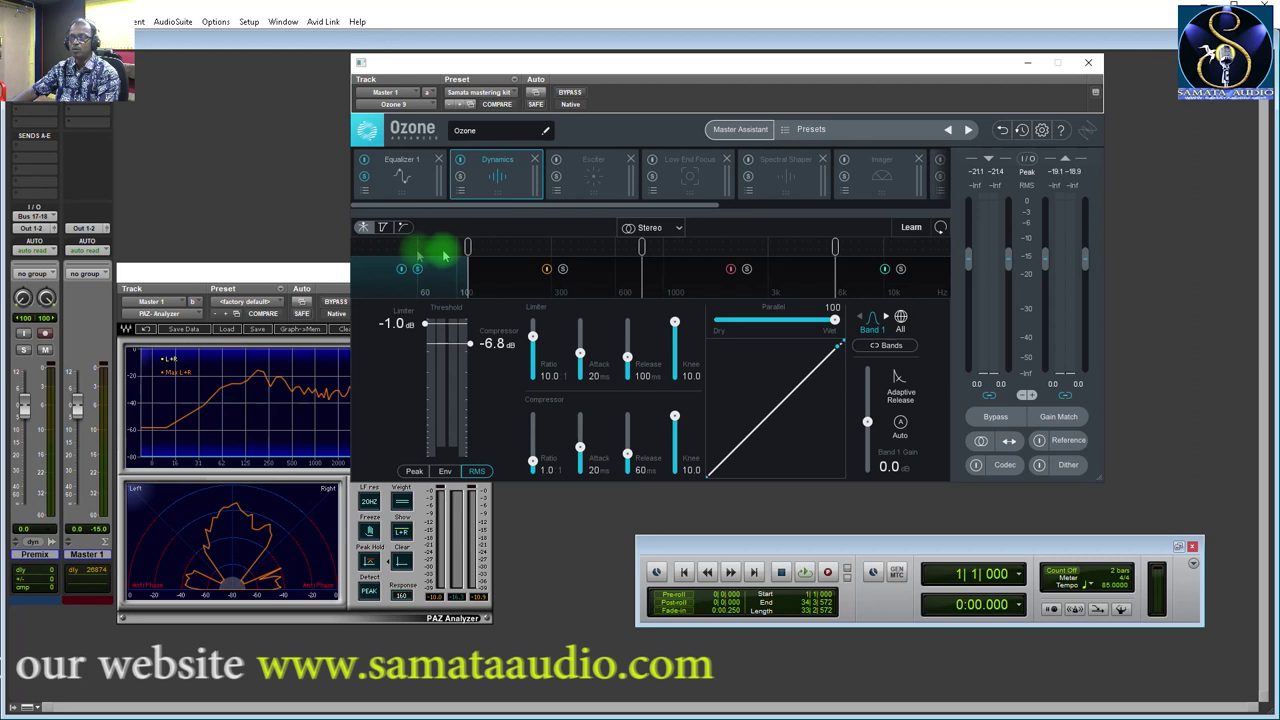
mouse_move(467, 250)
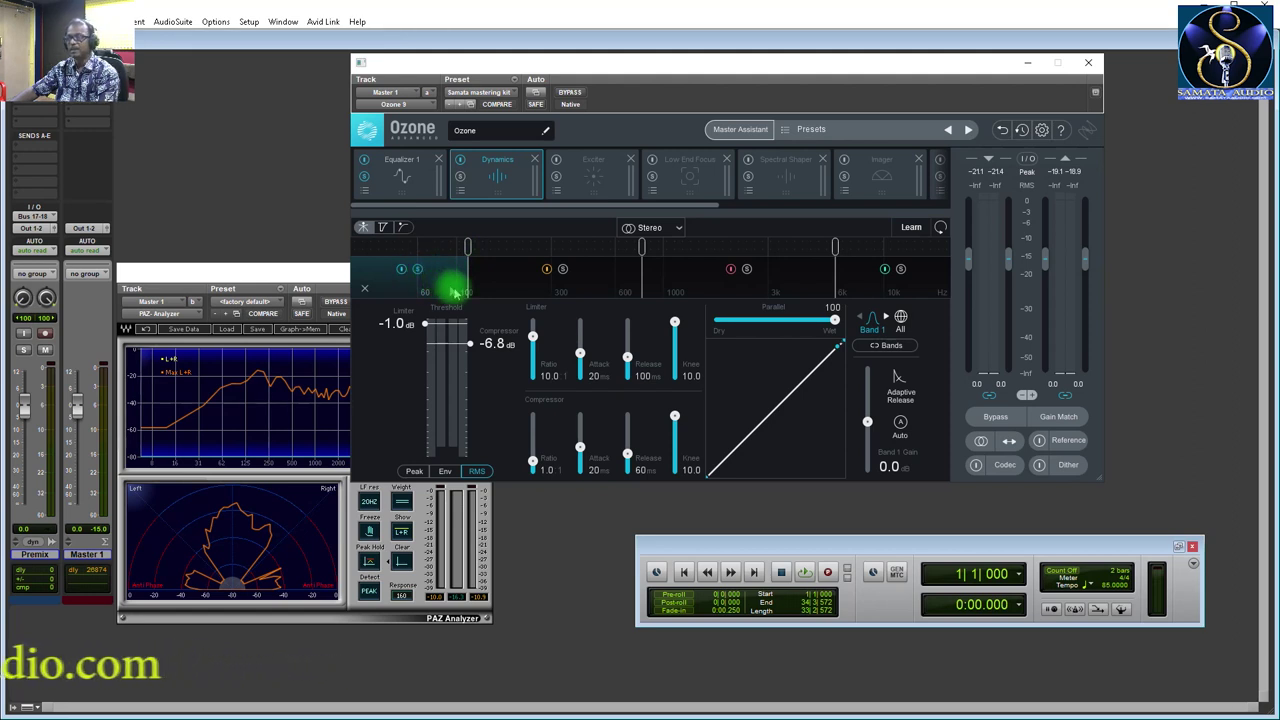
key("space")
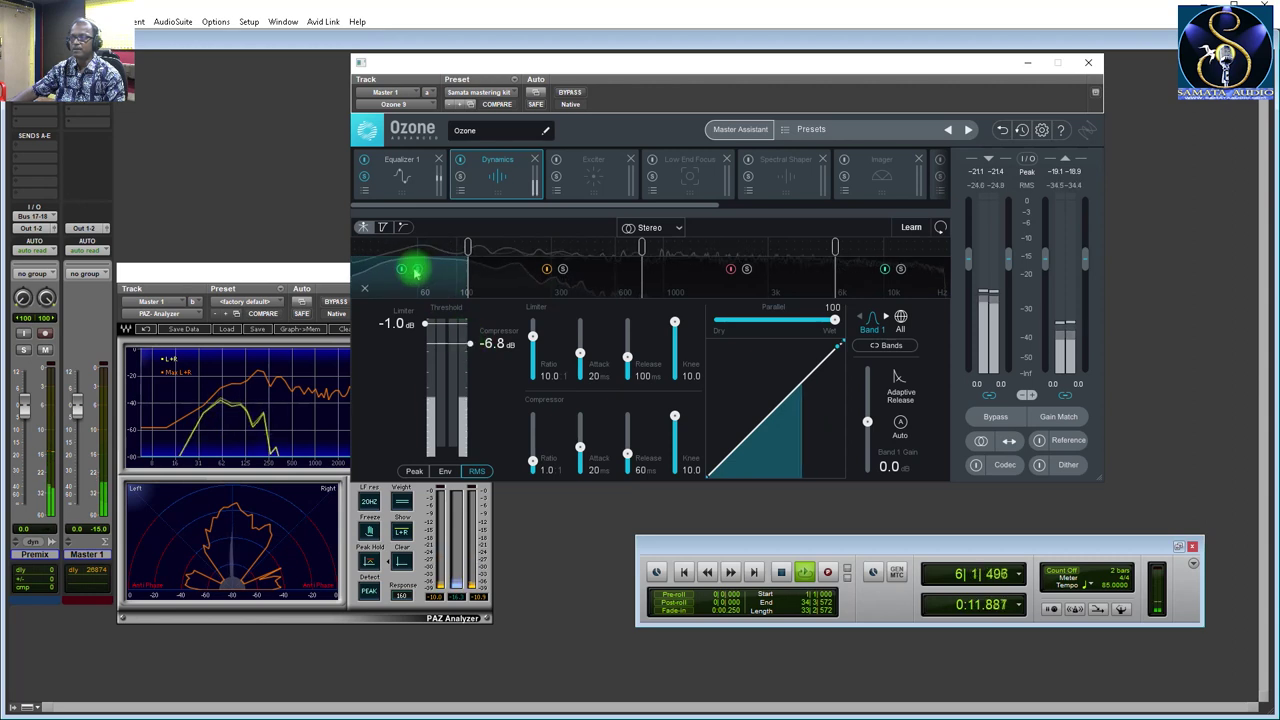
left_click_drag(469, 343, 471, 388)
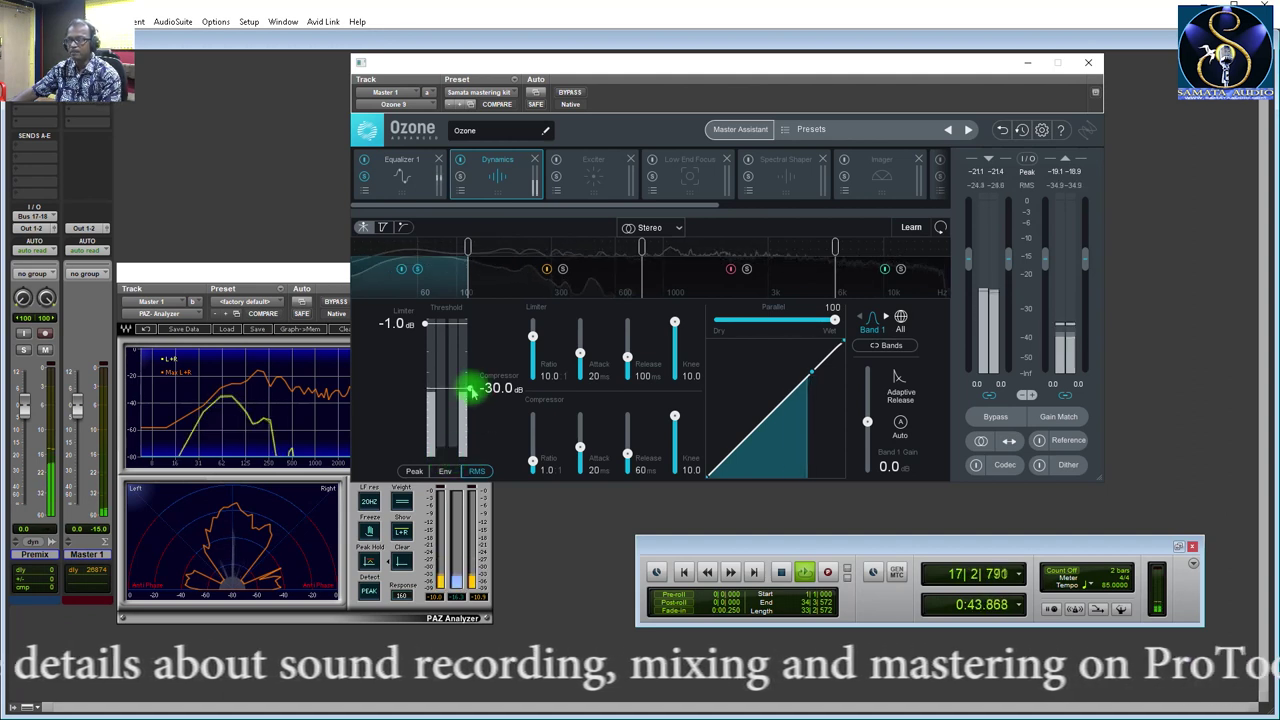
left_click_drag(468, 394, 466, 434)
left_click_drag(472, 360, 476, 383)
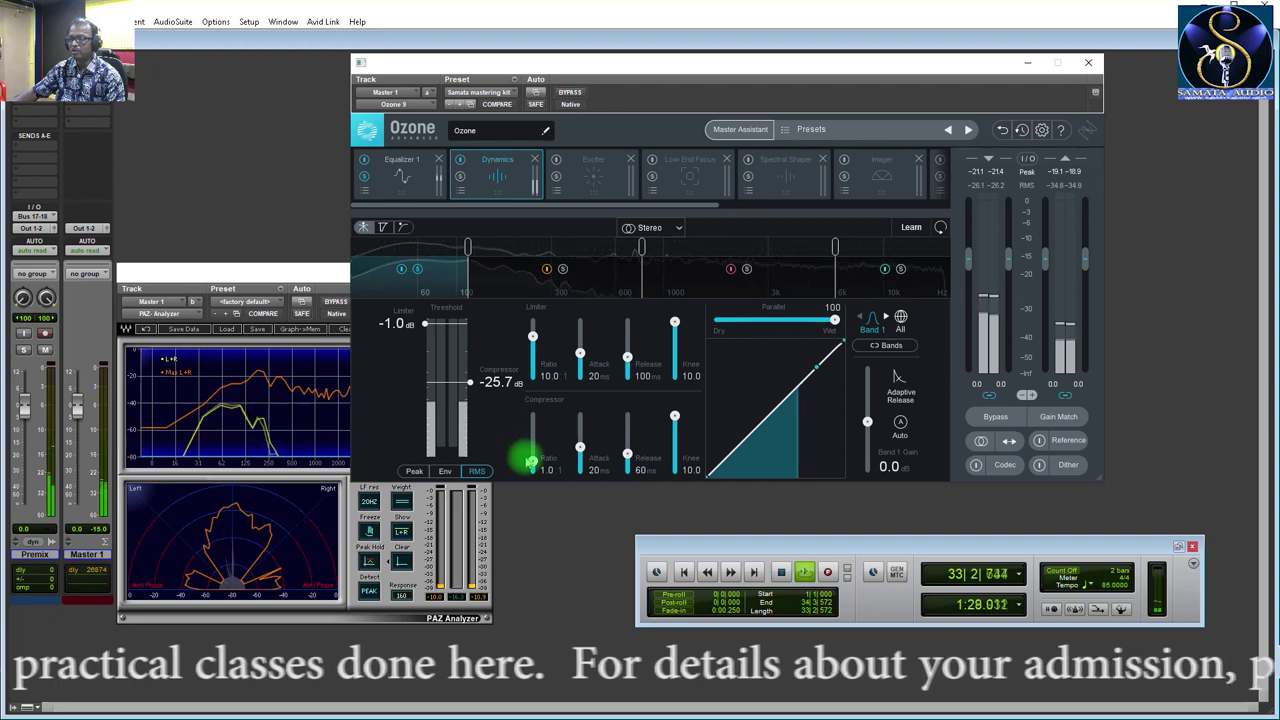
Set Band 1's compressor ratio to 2.5:1 and its band gain to 4.3 dB.
left_click_drag(532, 461, 532, 461)
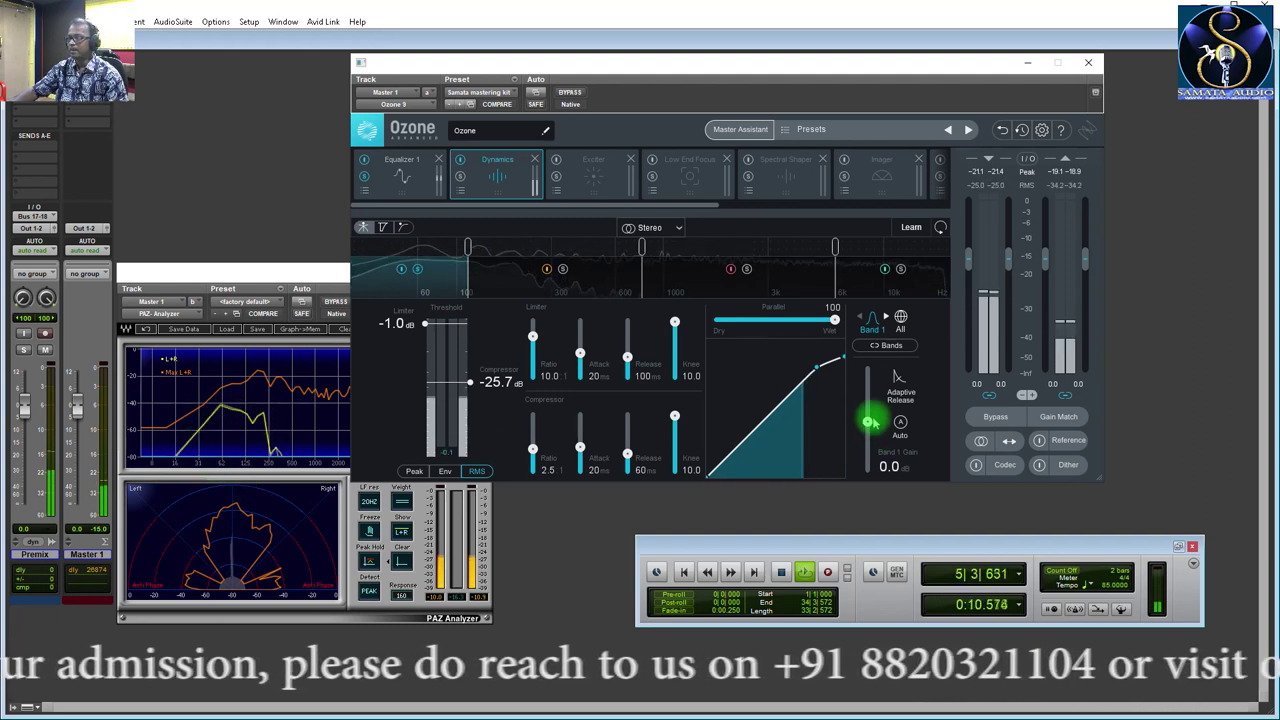
mouse_move(867, 423)
left_mouse_down()
mouse_move(866, 477)
mouse_move(866, 429)
left_mouse_up()
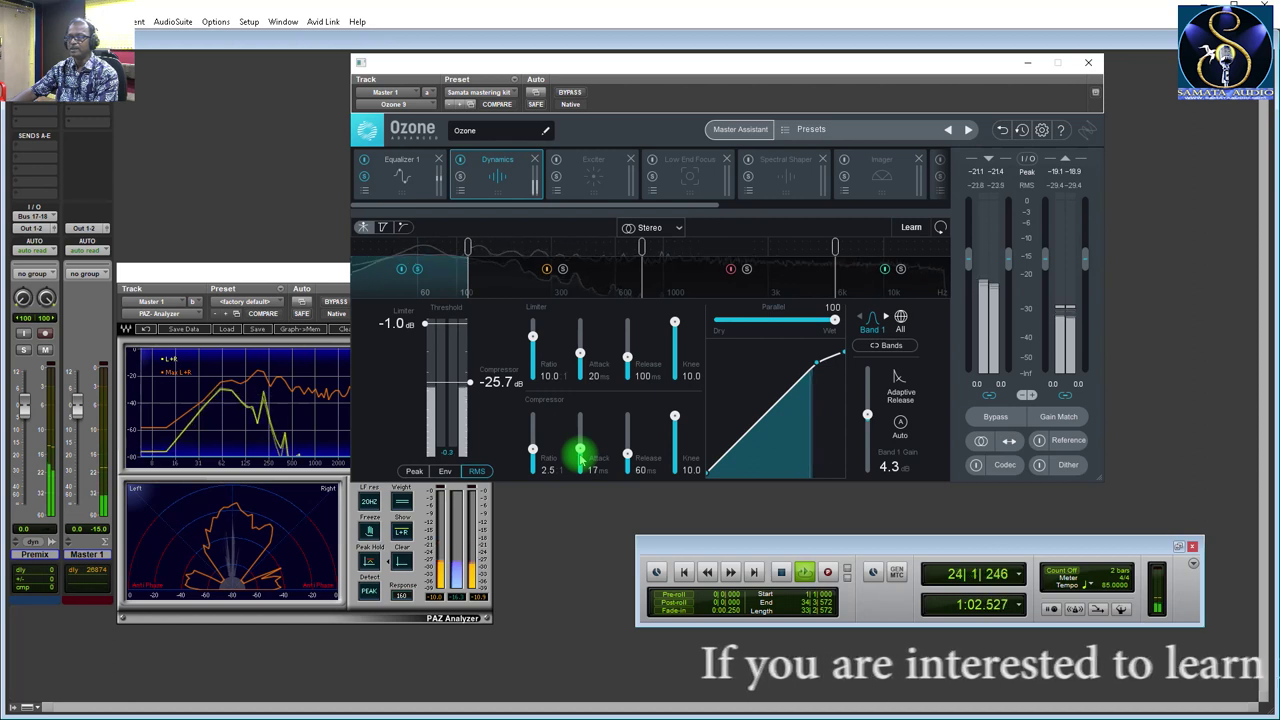
Set Band 1's compressor attack to 16 ms, compressor release to 75 ms and limiter release to 125 ms, and stop playback.
left_click_drag(581, 459, 582, 461)
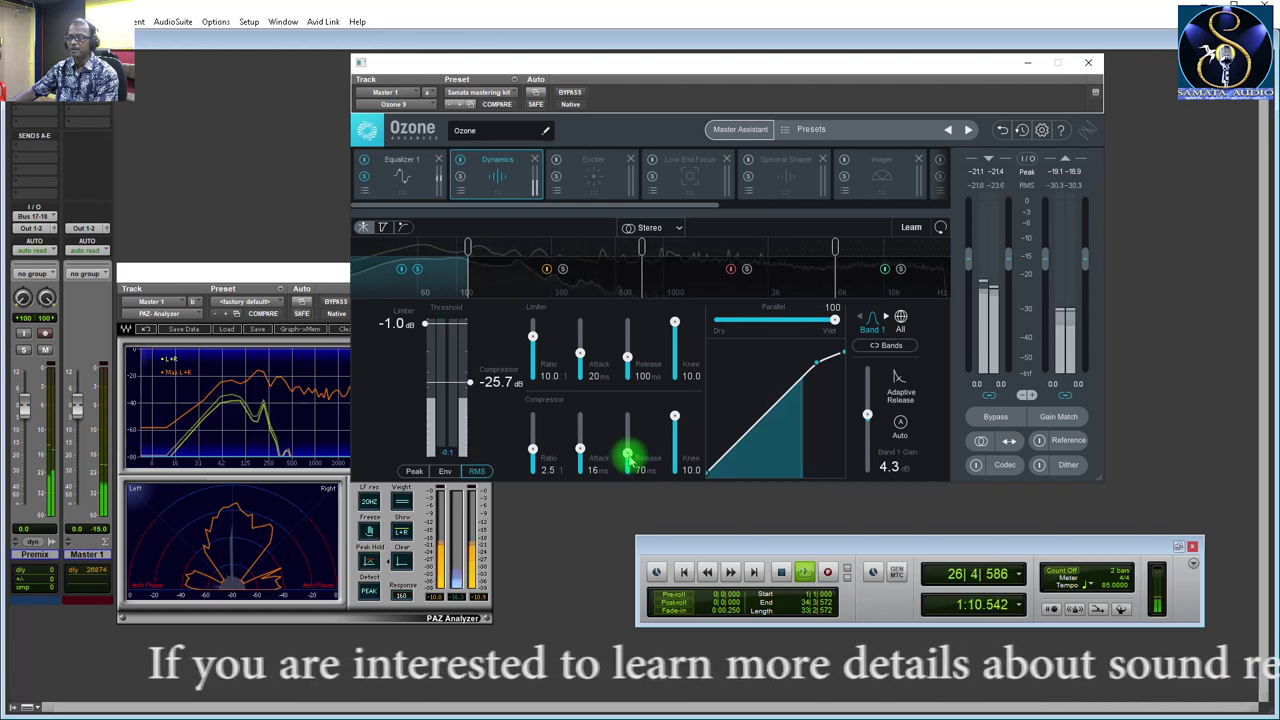
left_click_drag(628, 456, 630, 460)
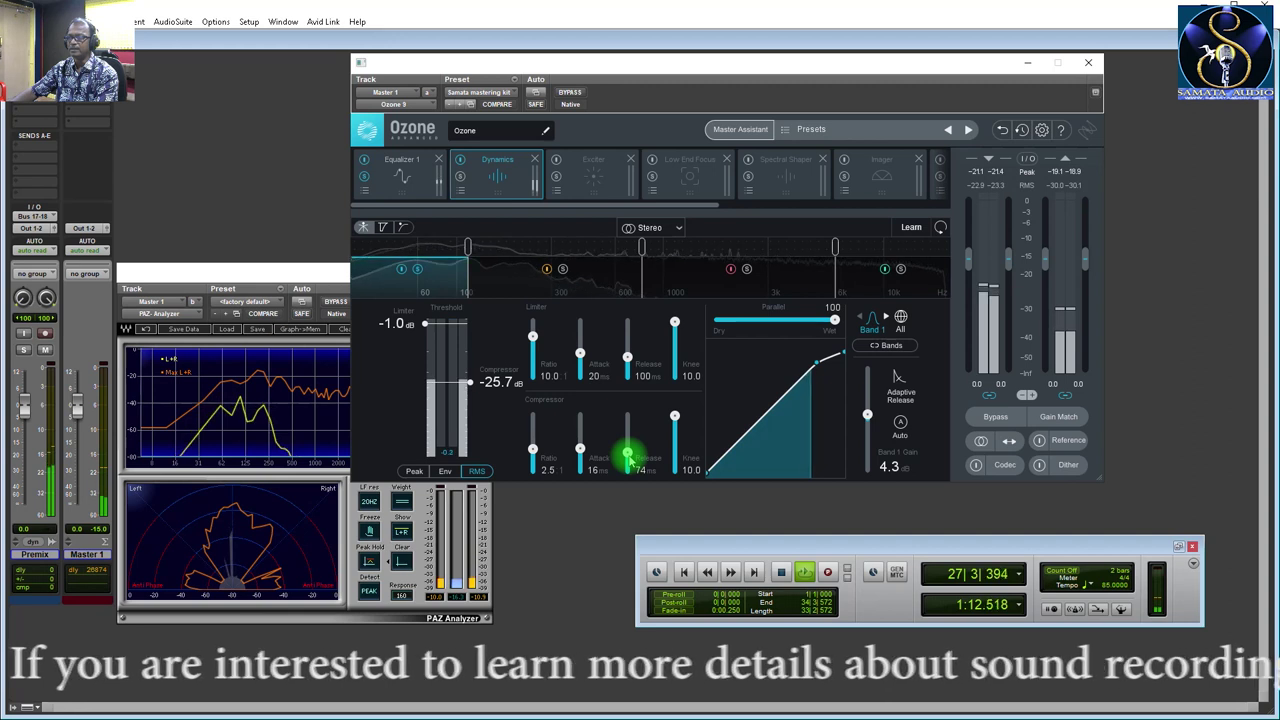
left_click_drag(640, 470, 643, 443)
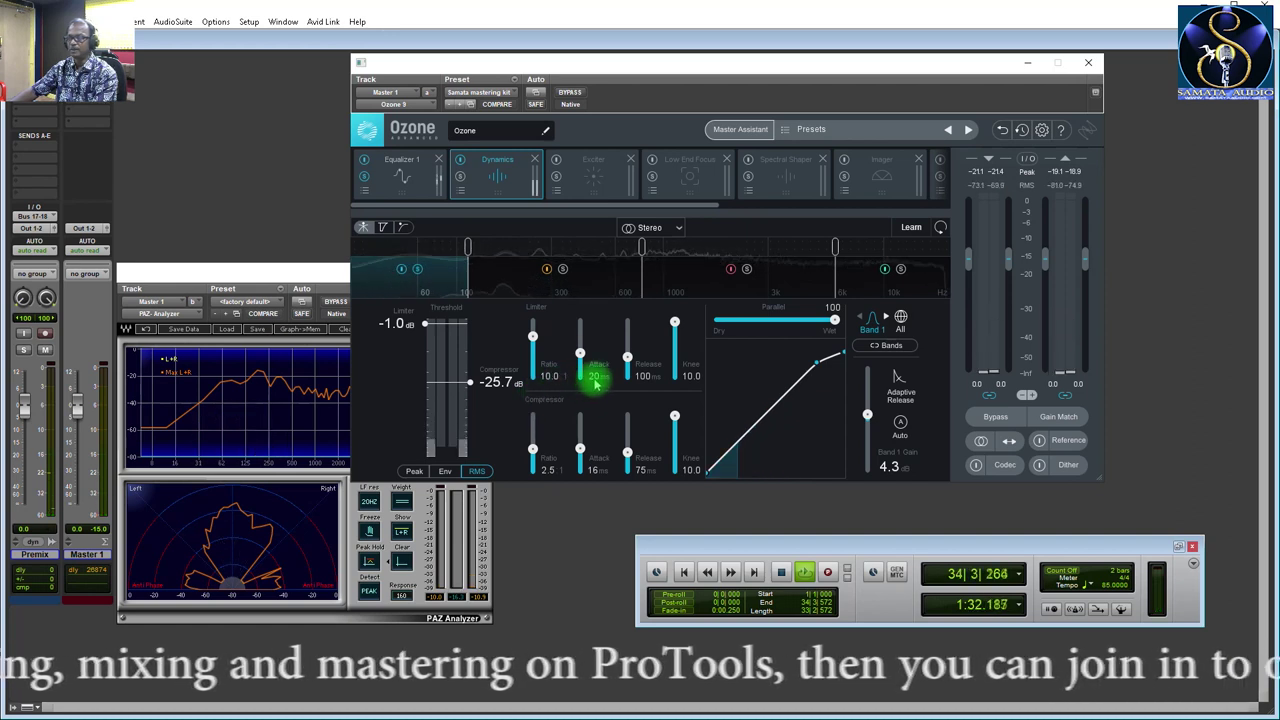
left_click_drag(620, 375, 629, 363)
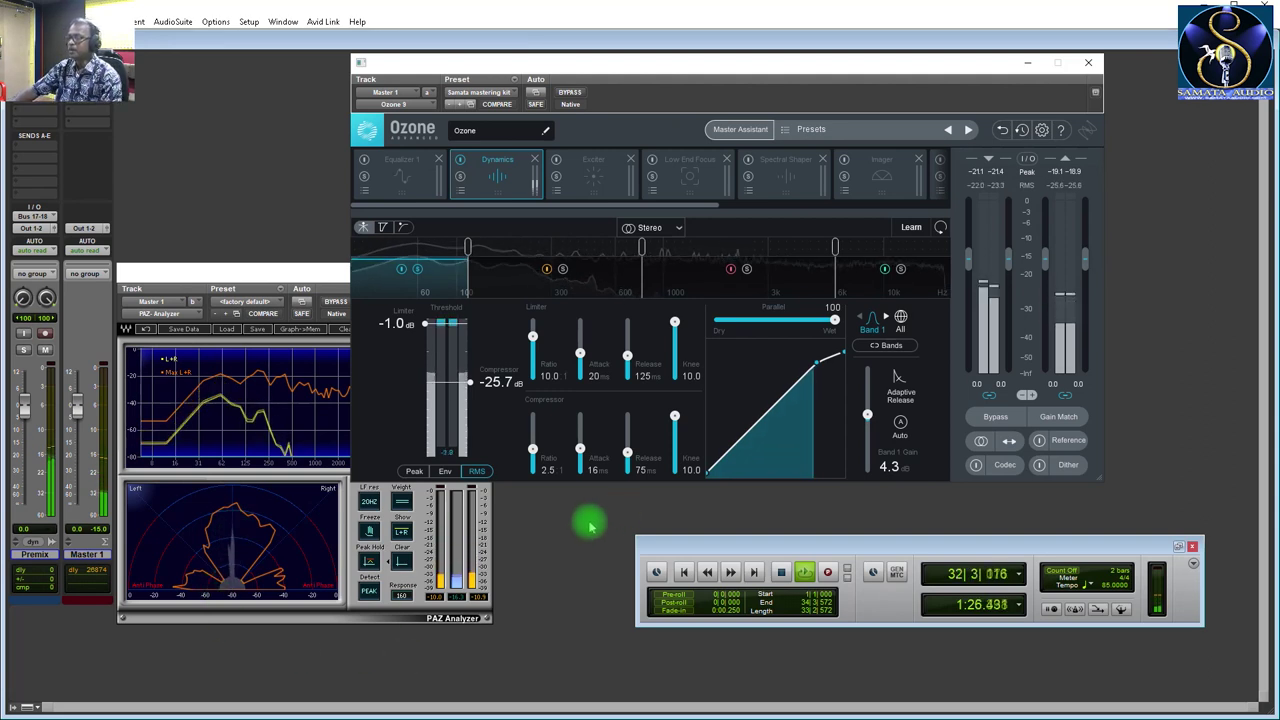
key("space")
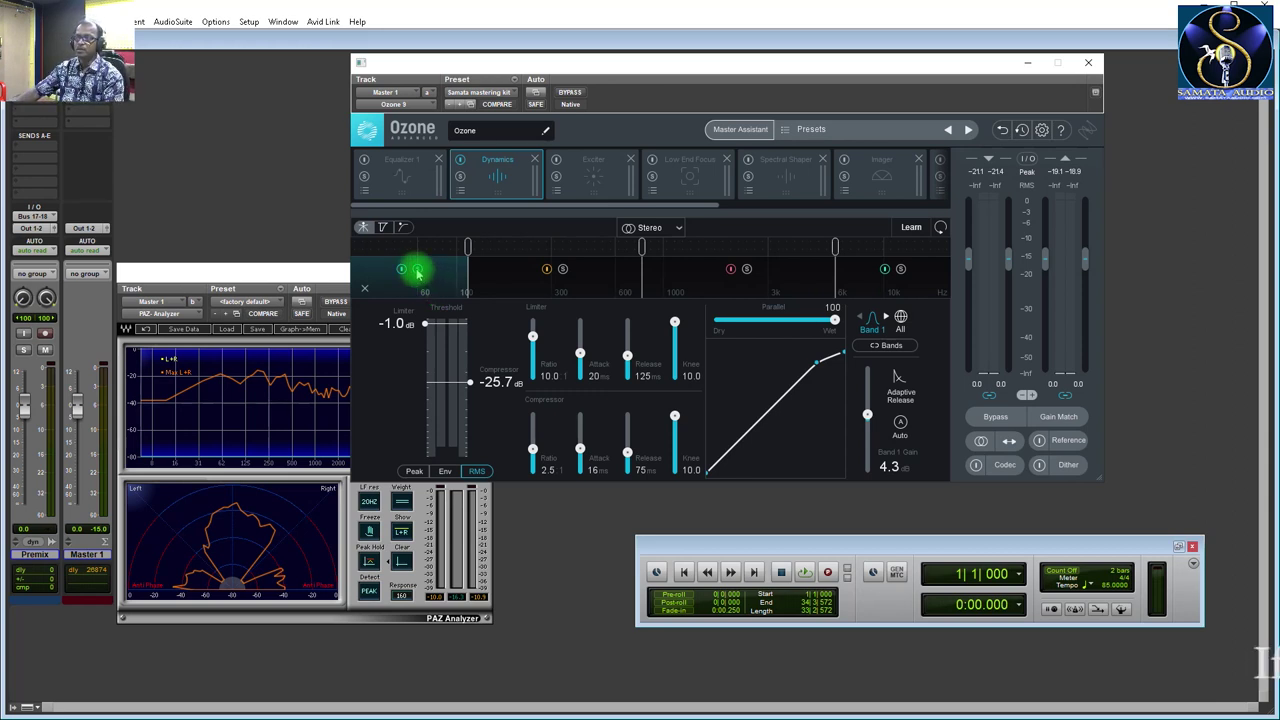
Solo Band 4 and switch the solo back to Band 1.
left_click(900, 271)
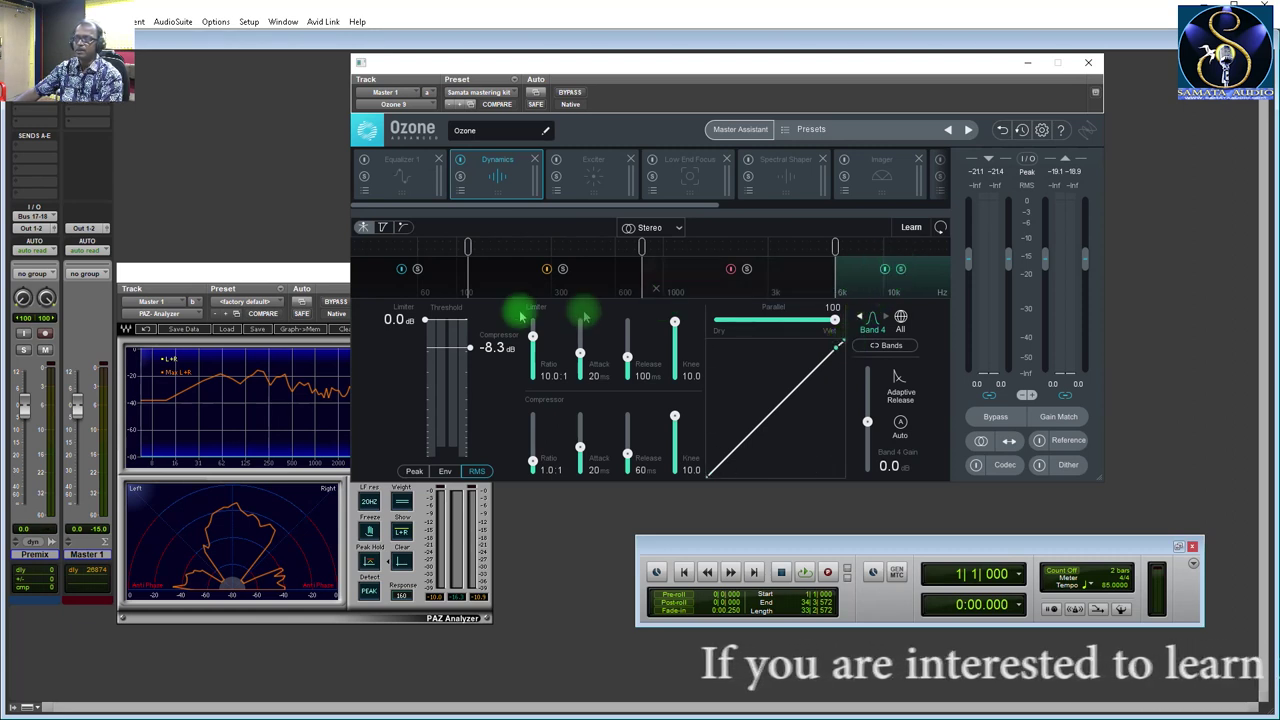
left_click(467, 250)
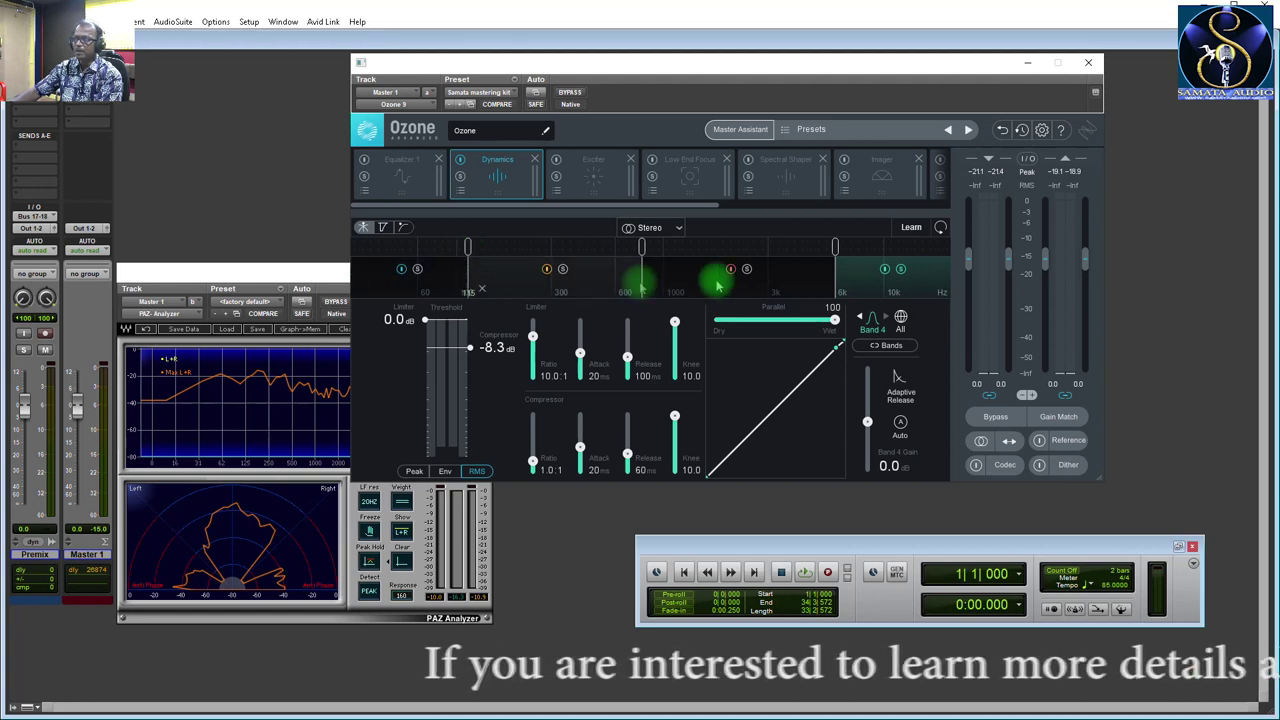
left_click(418, 271)
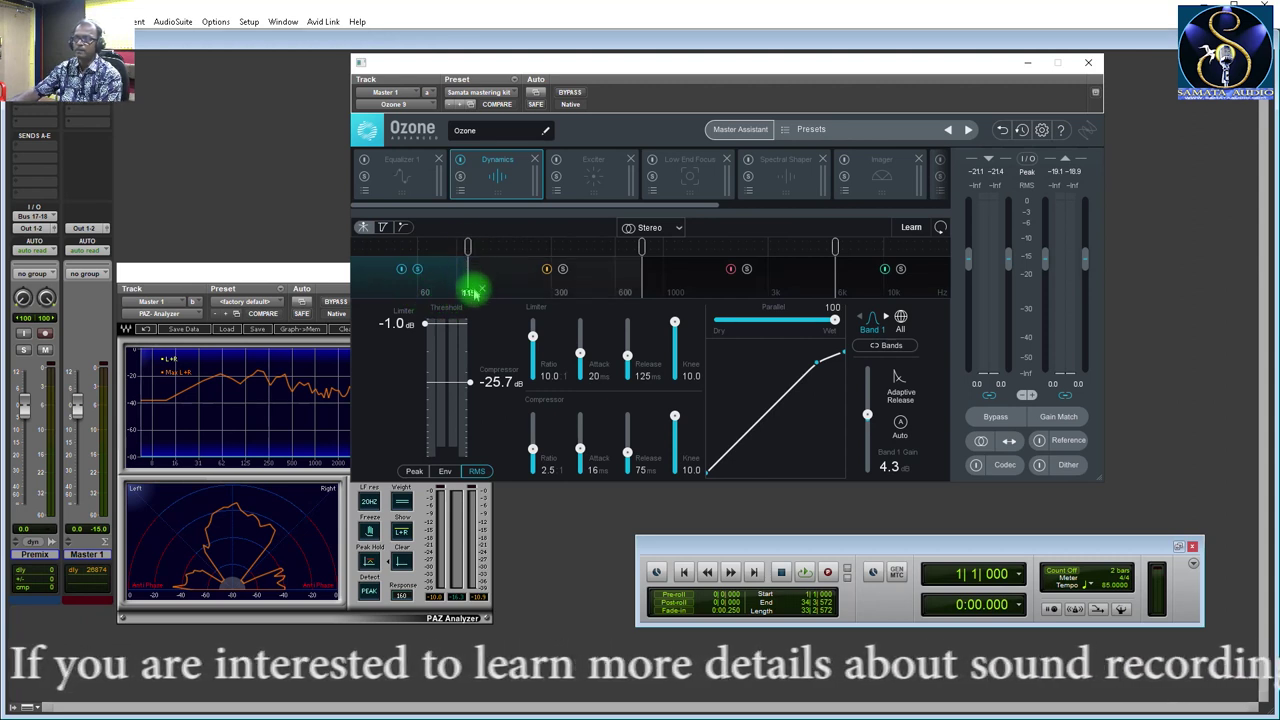
Start playback and lower the crossover frequency between Bands 1 and 2 slightly, to around 100 Hz.
key("space")
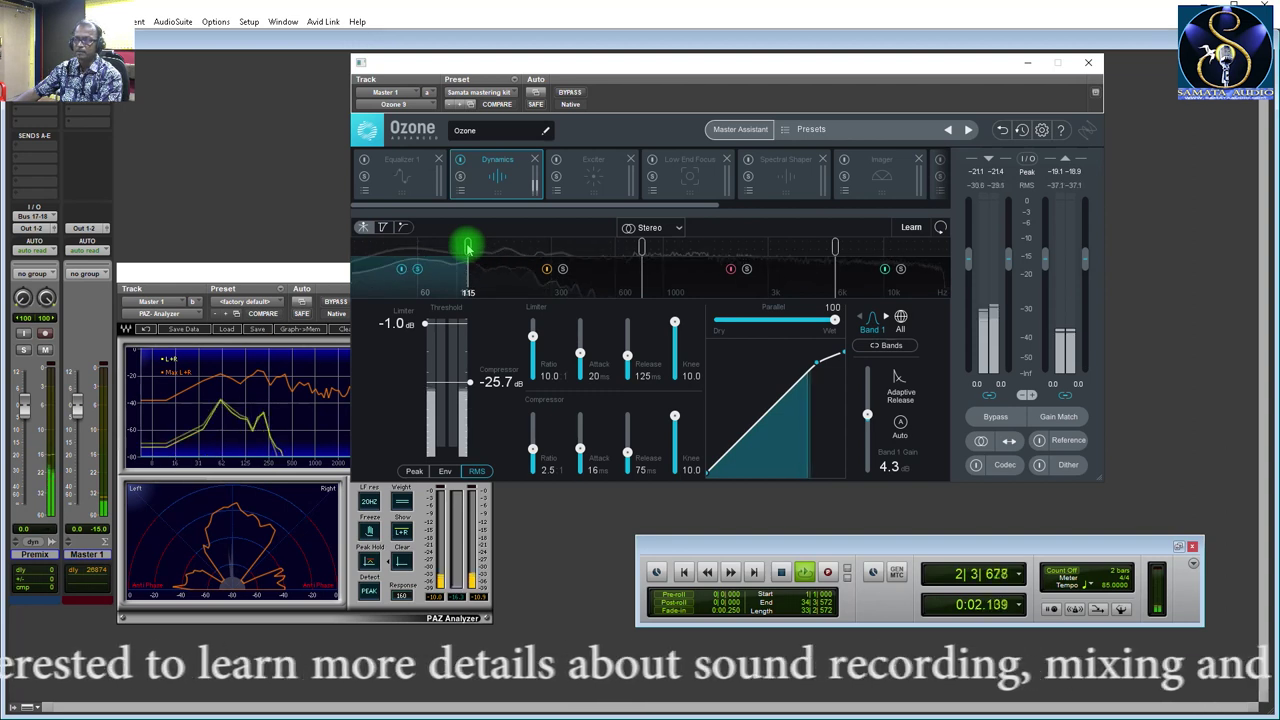
left_click_drag(467, 245, 465, 245)
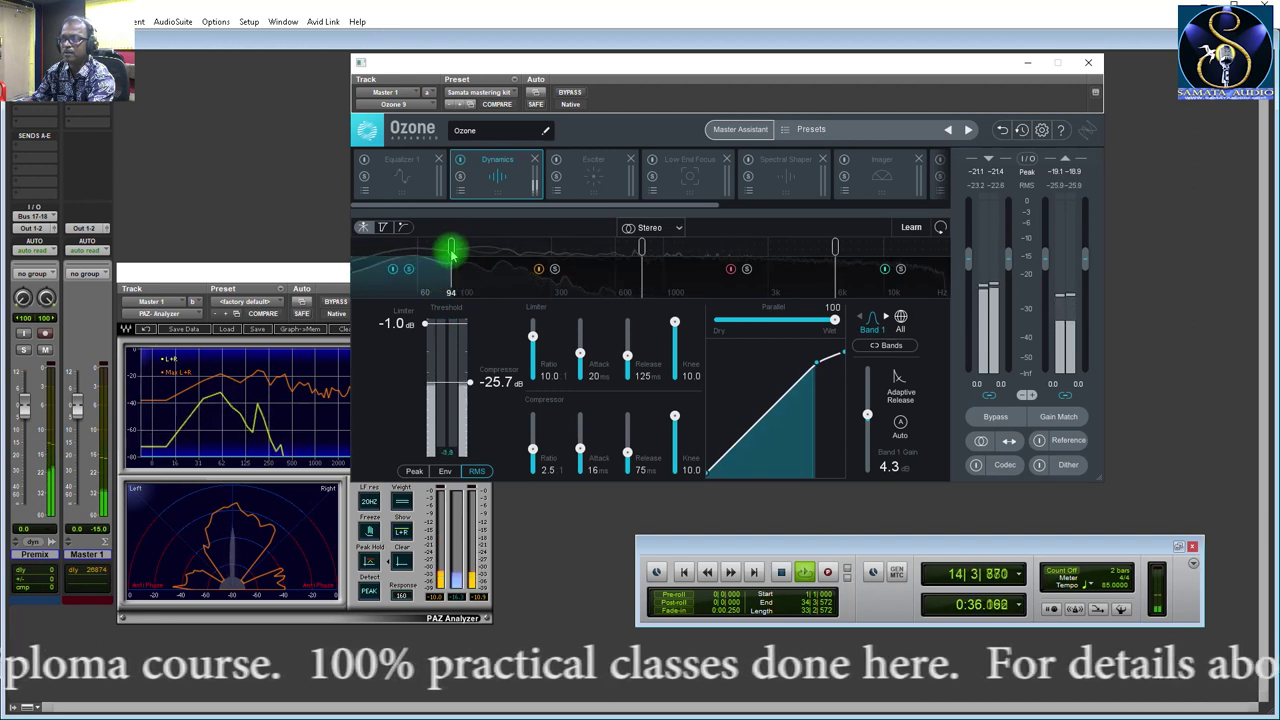
left_click_drag(451, 254, 453, 254)
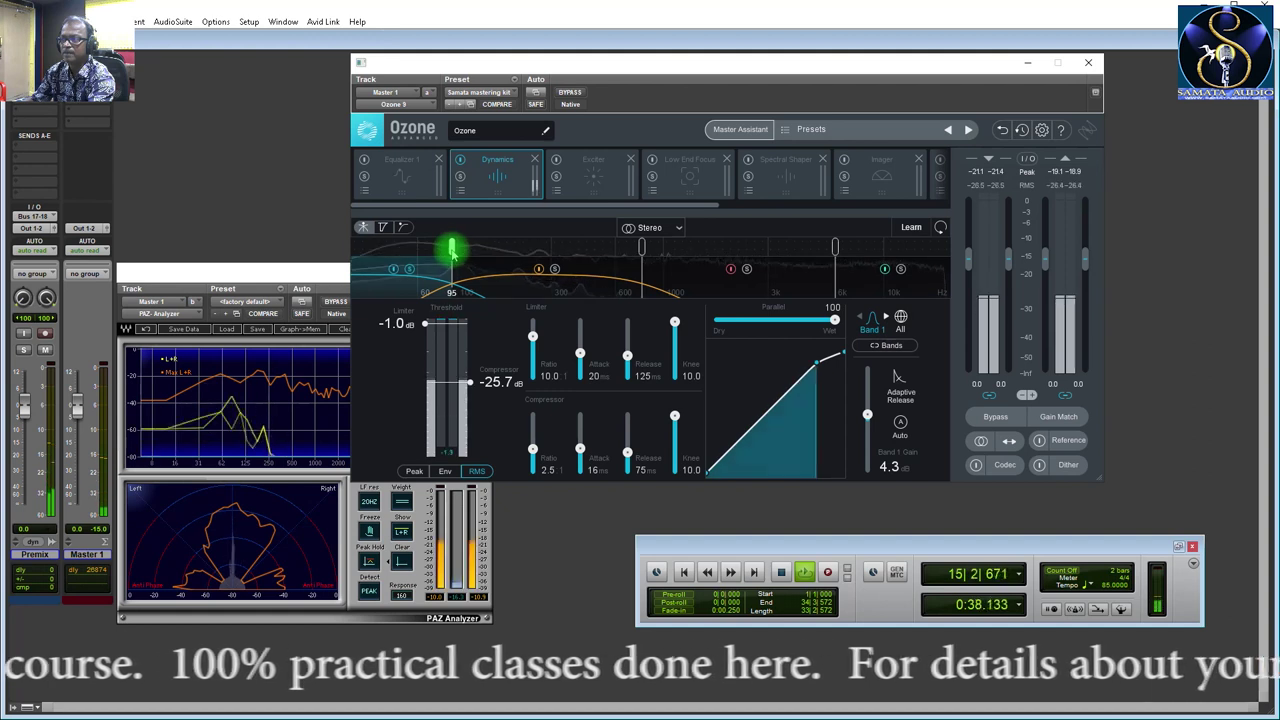
left_click_drag(454, 252, 455, 253)
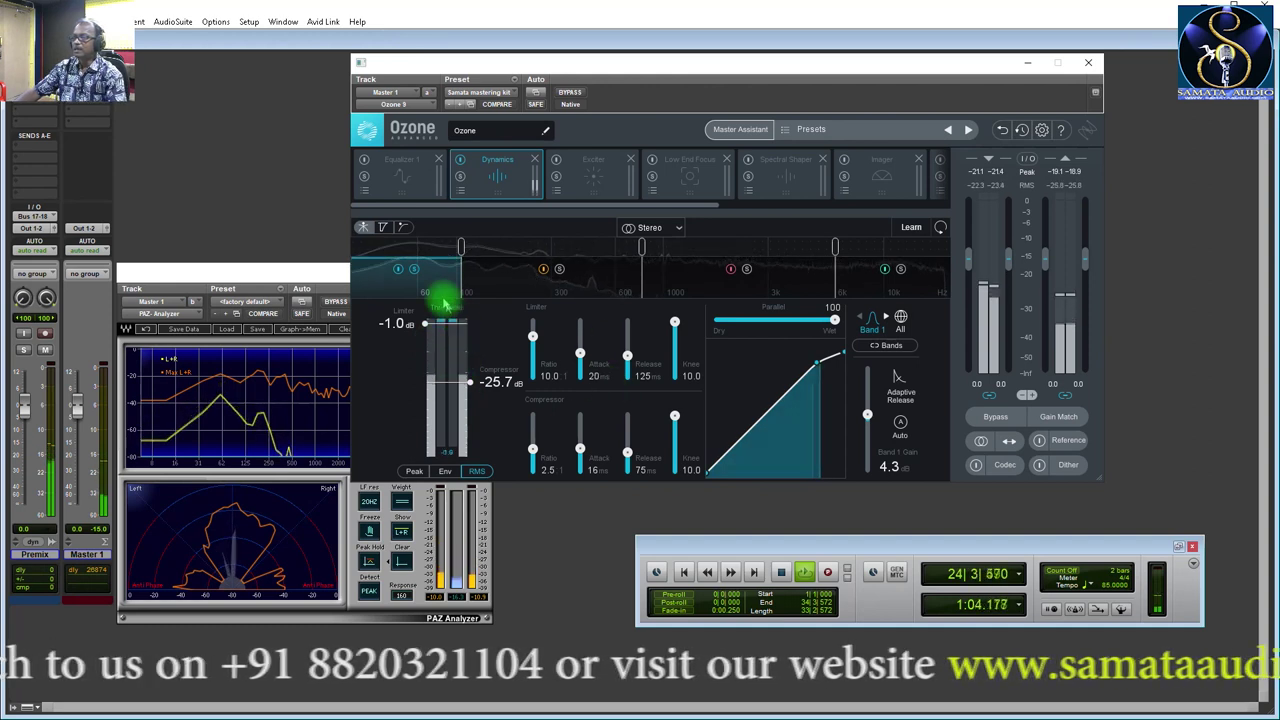
Stop playback, solo Band 4, and set its limiter threshold to -1.0 dB and limiter attack to 10 ms.
key("space")
left_click(903, 280)
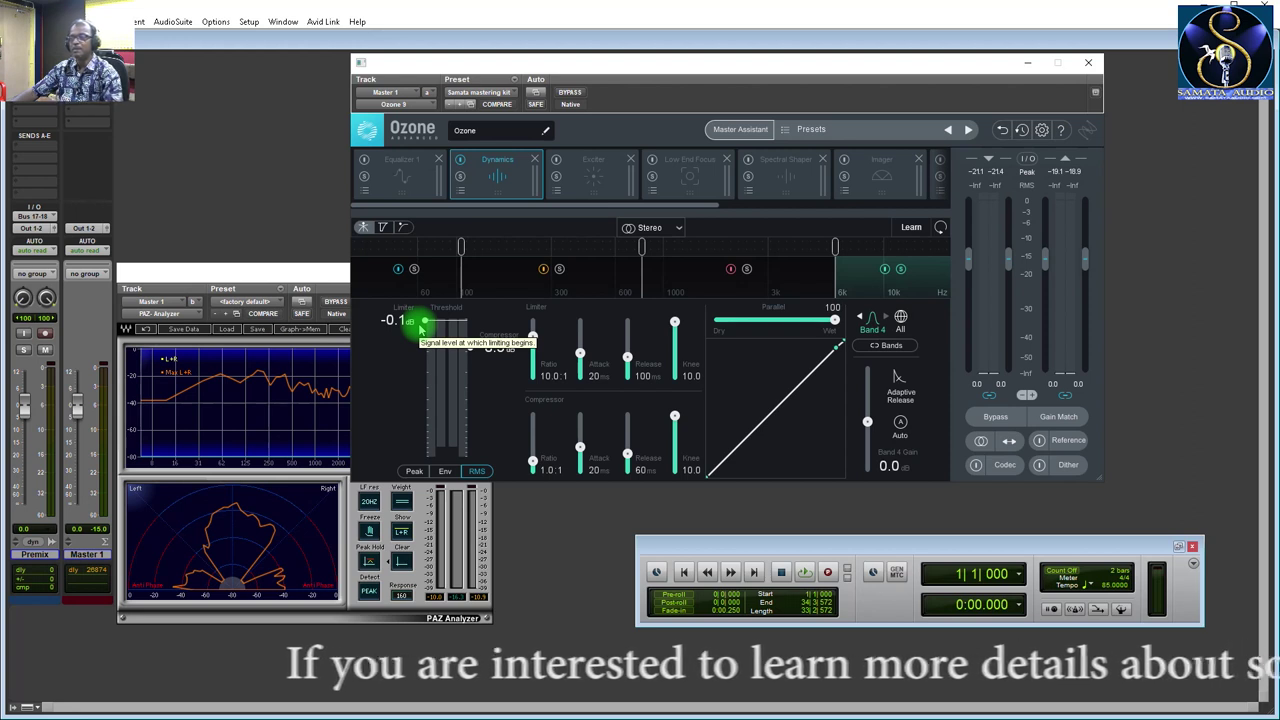
left_click_drag(420, 334, 367, 363)
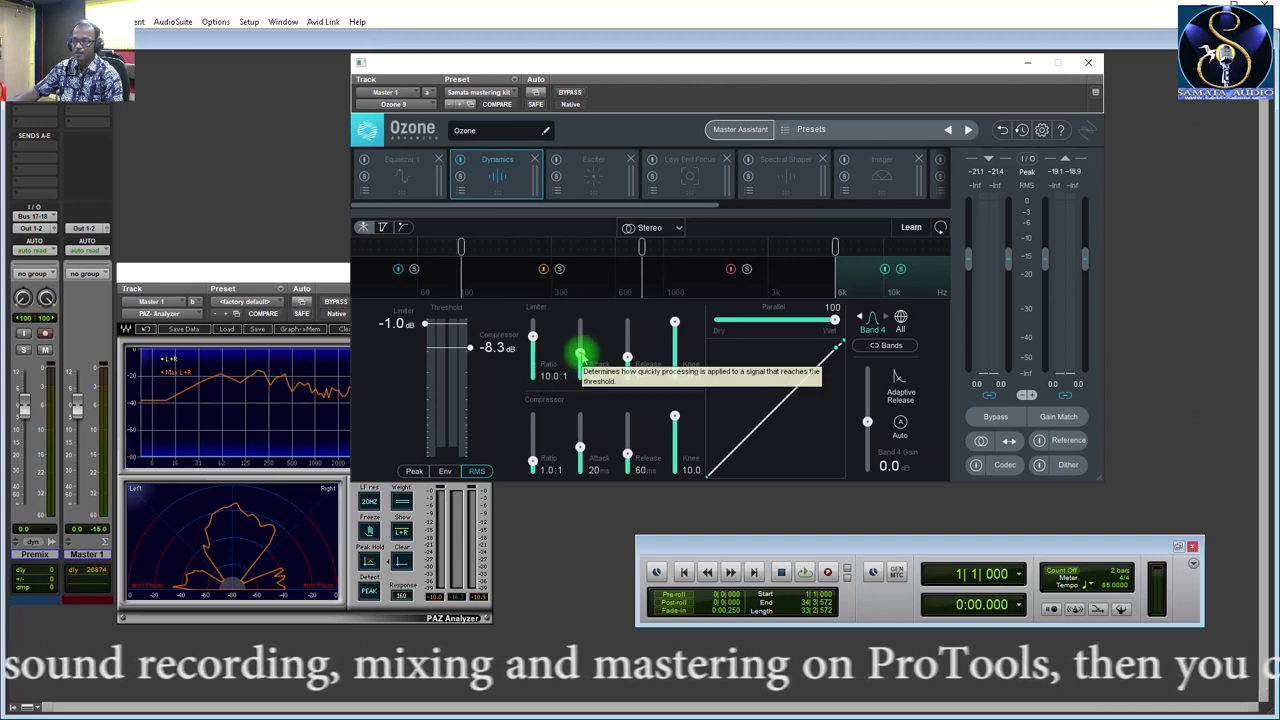
left_click_drag(580, 355, 584, 385)
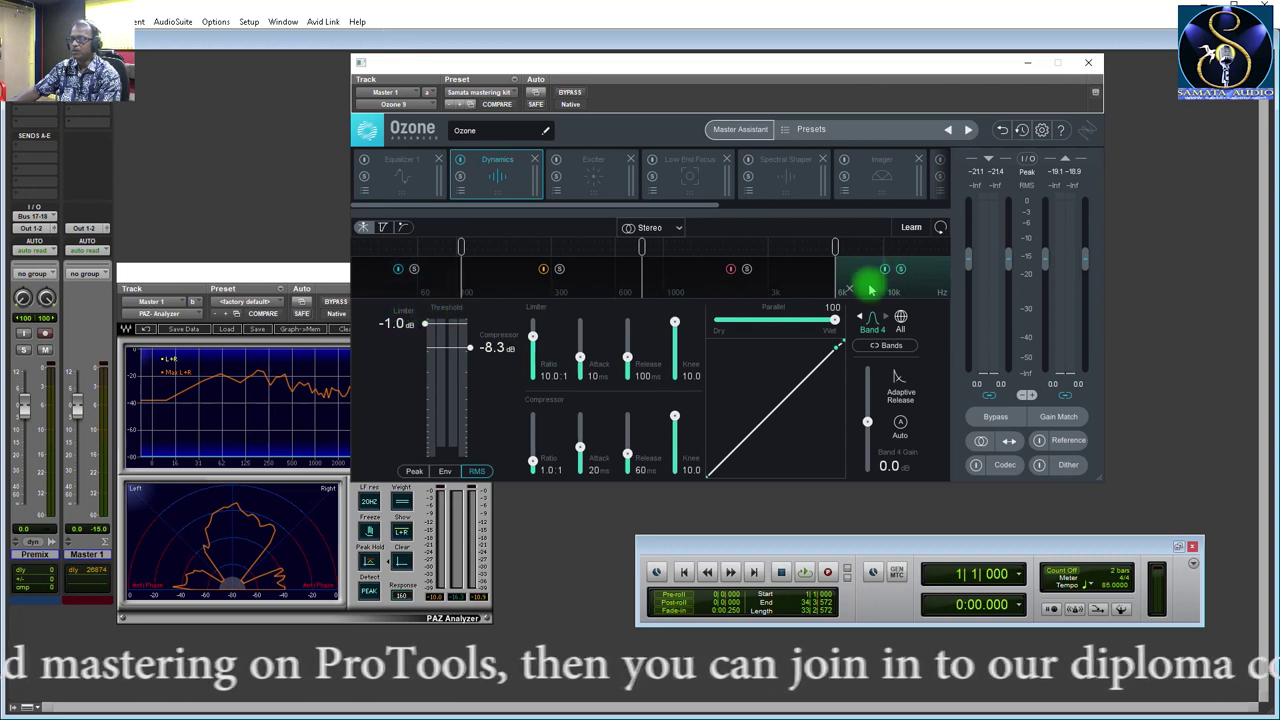
Start playback, move the Ozone window clear of the PAZ Analyzer and clear the analyzer's held peak traces.
key("space")
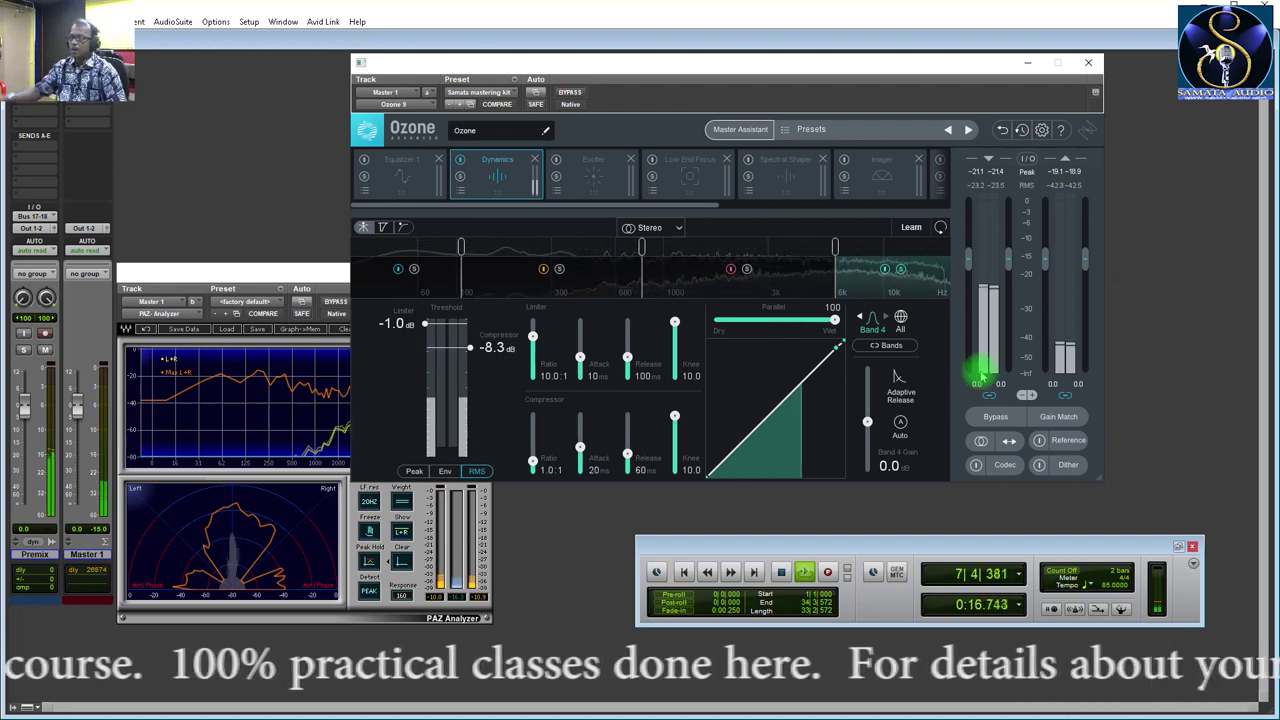
left_click_drag(868, 66, 998, 70)
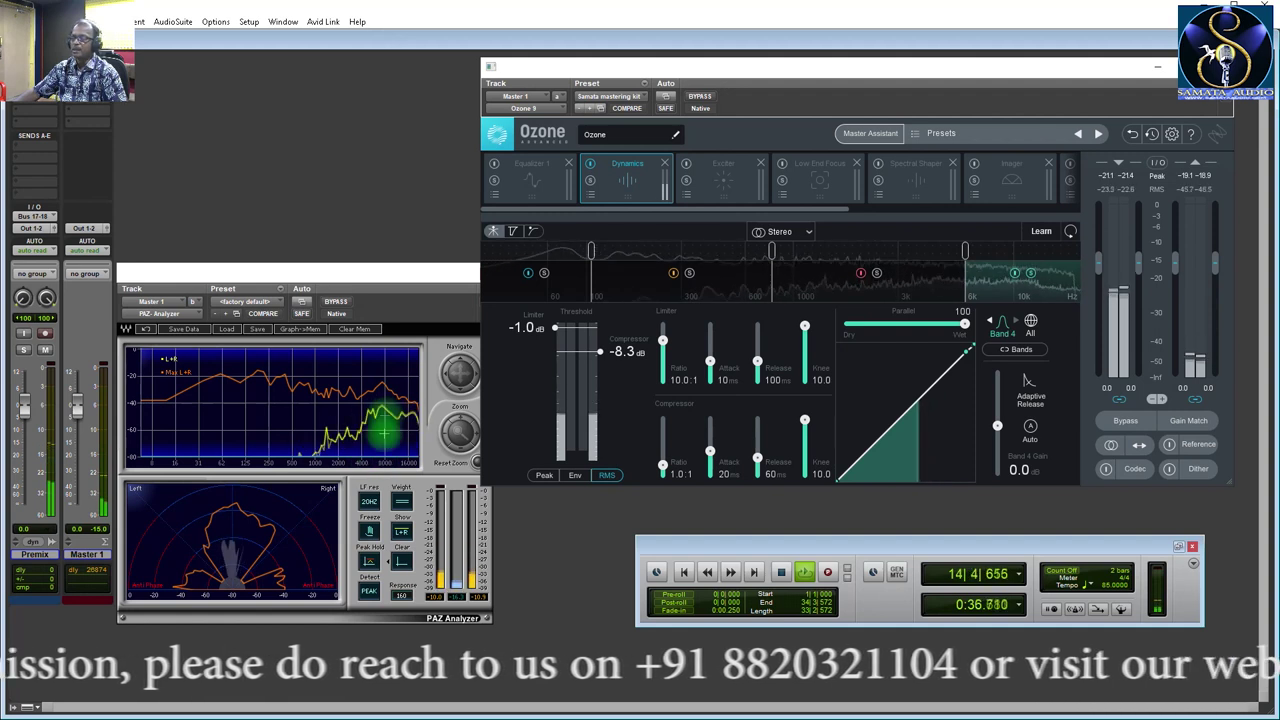
left_click(401, 560)
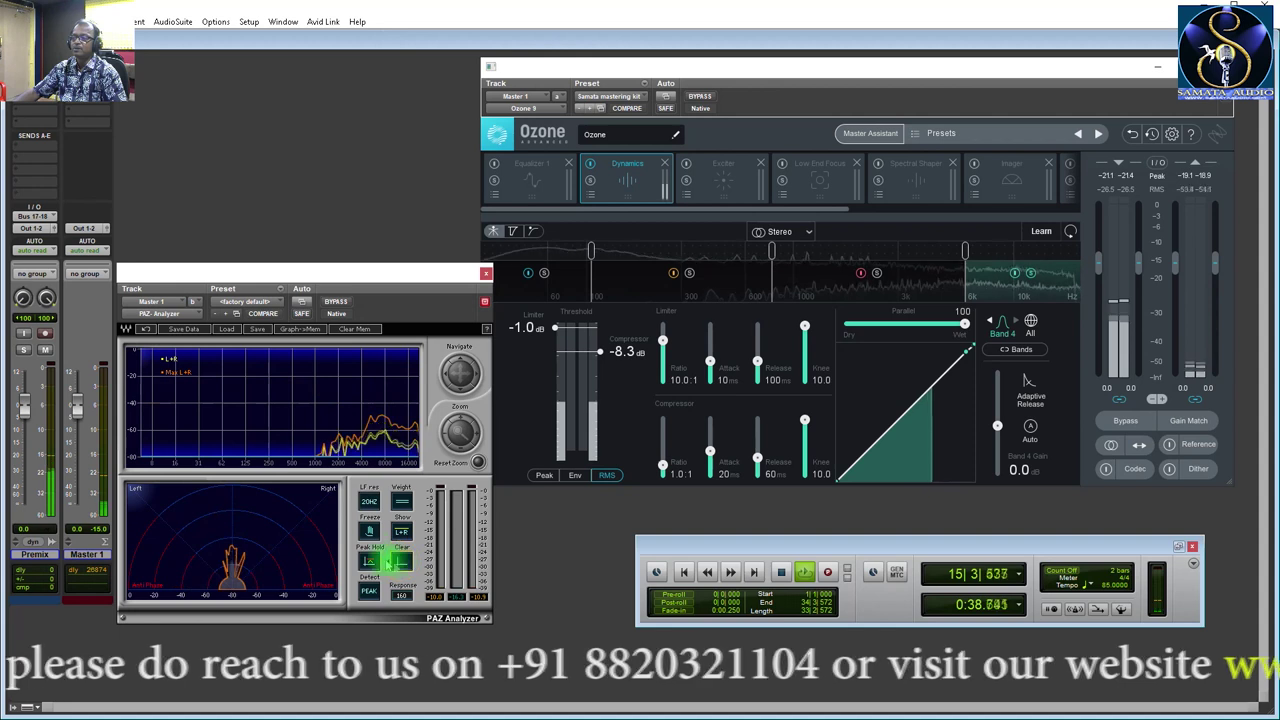
left_click(400, 503)
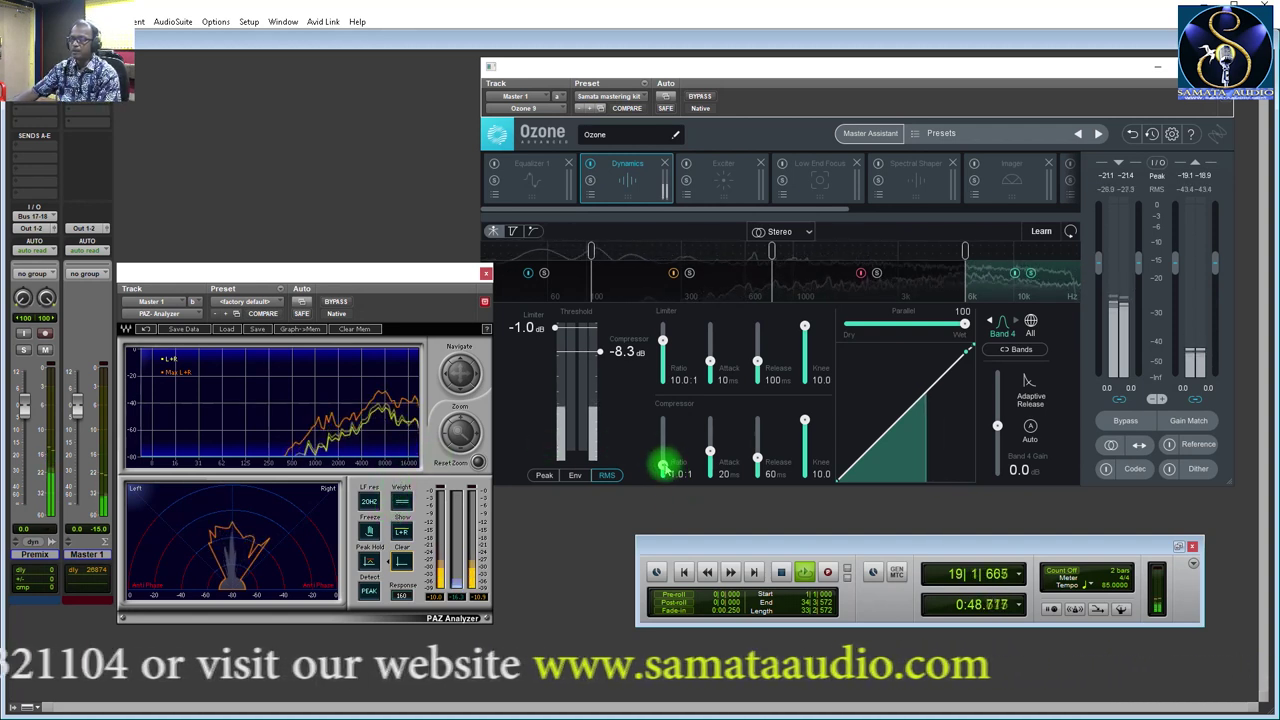
Set Band 4's compressor ratio to 2.8:1 and lower its compressor threshold to -19.0 dB, checking it in playback.
key("space")
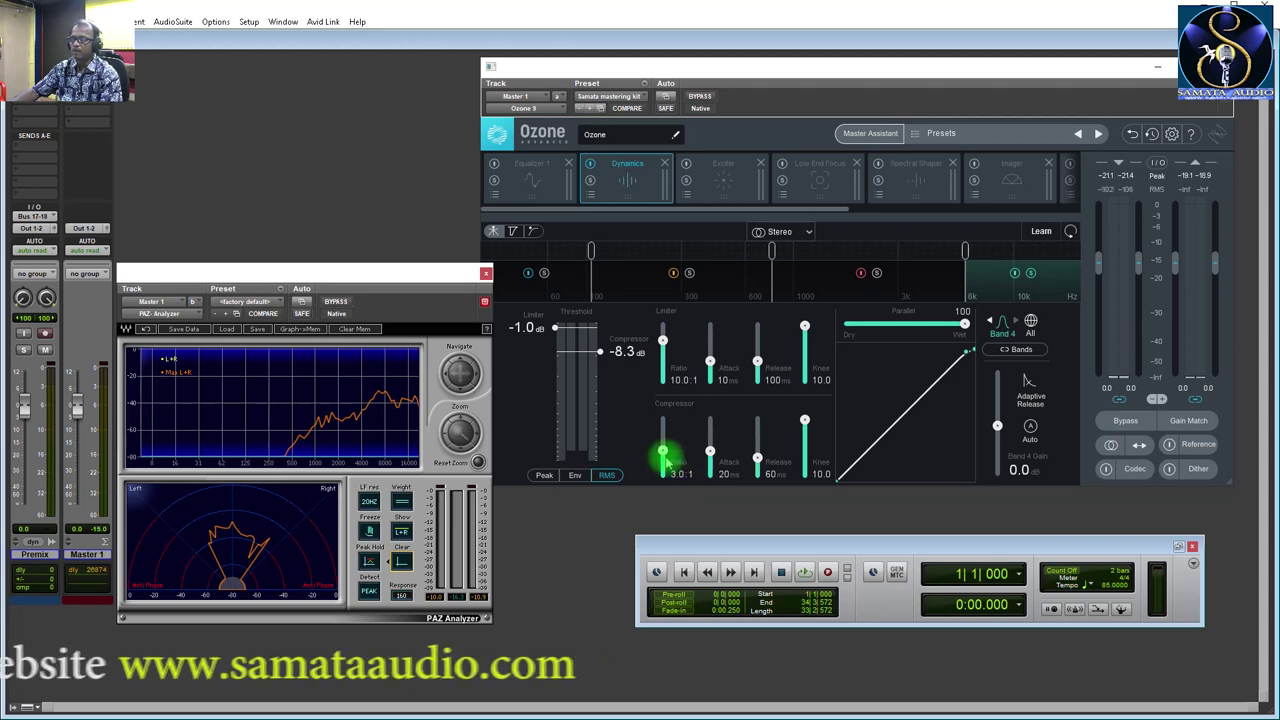
left_click_drag(663, 457, 663, 450)
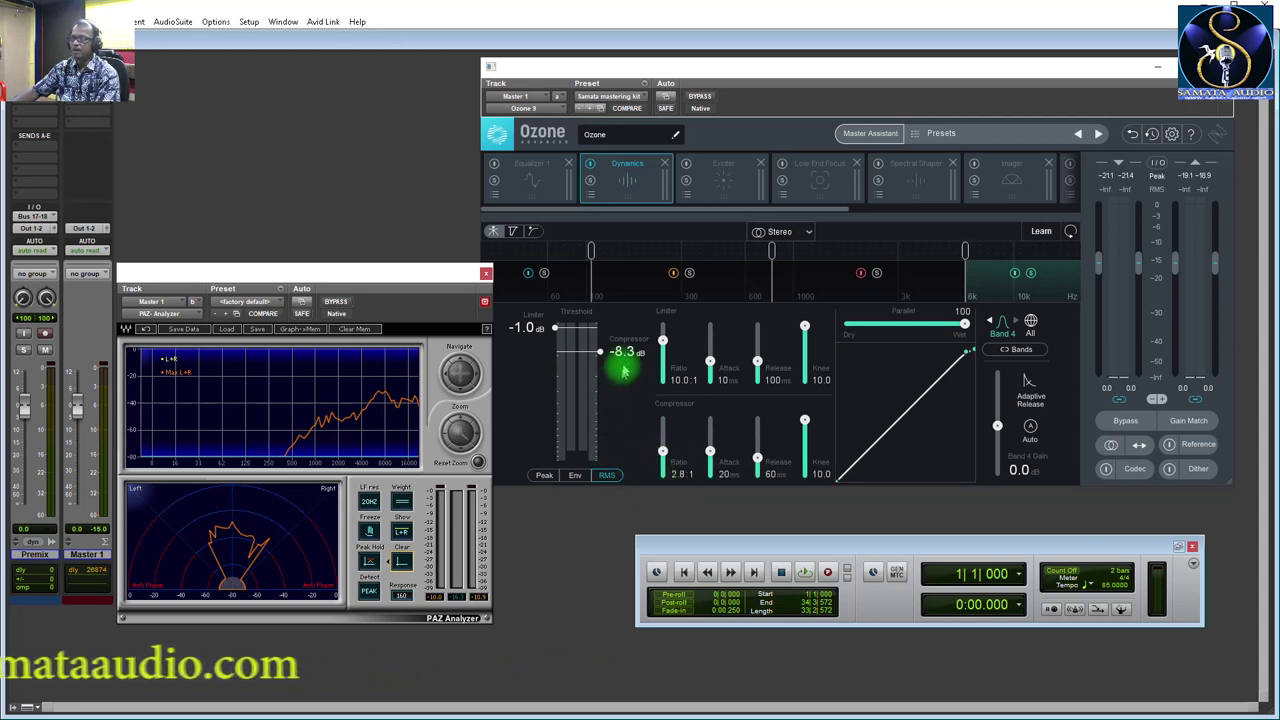
left_click_drag(601, 360, 607, 366)
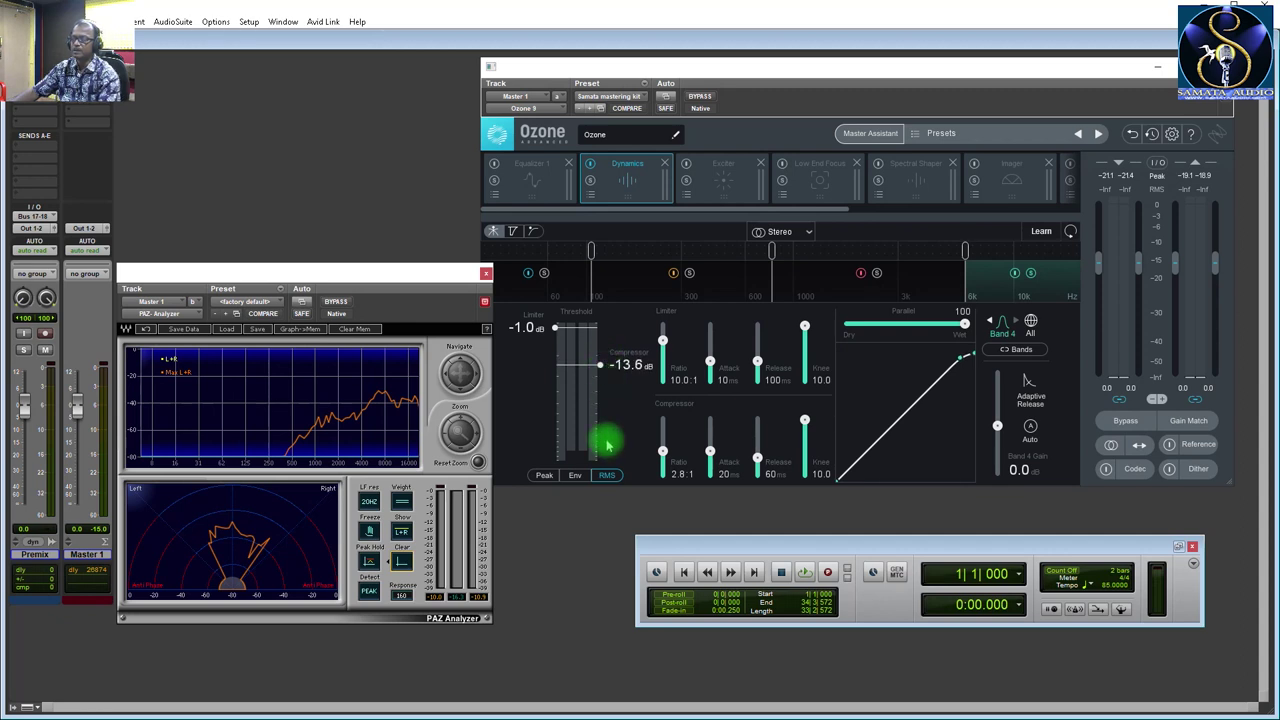
key("space")
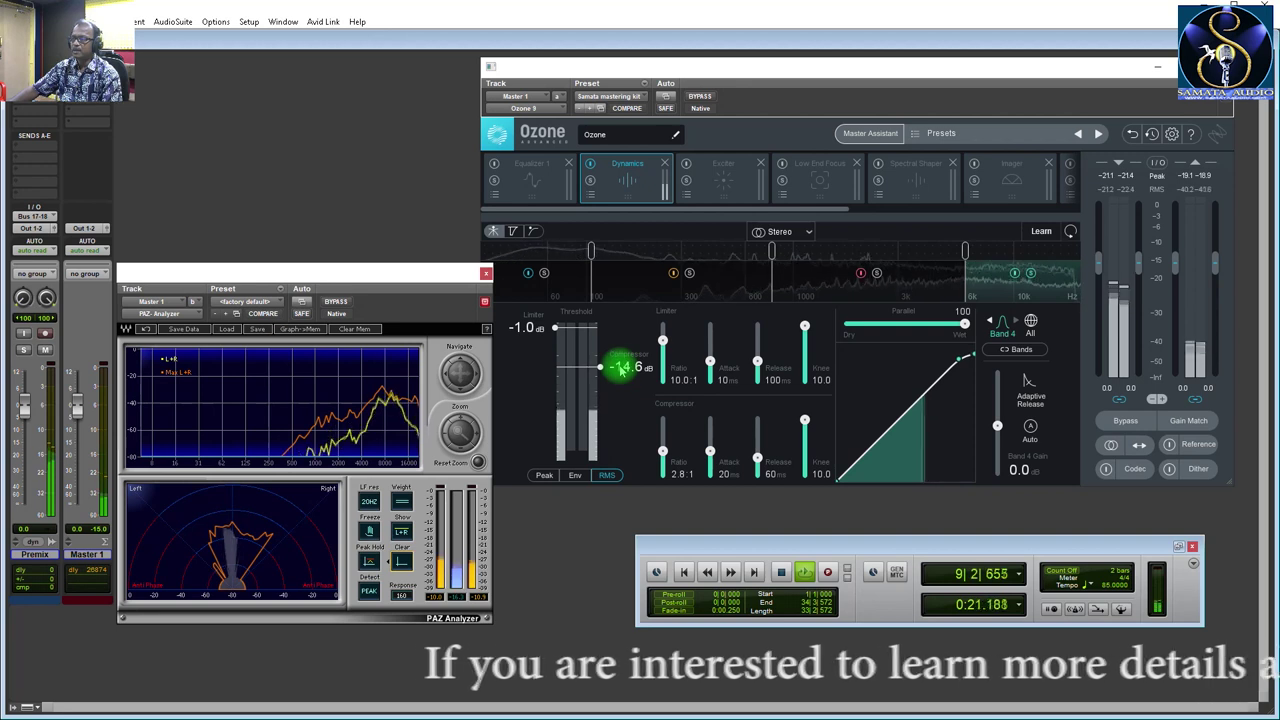
left_click_drag(621, 368, 622, 395)
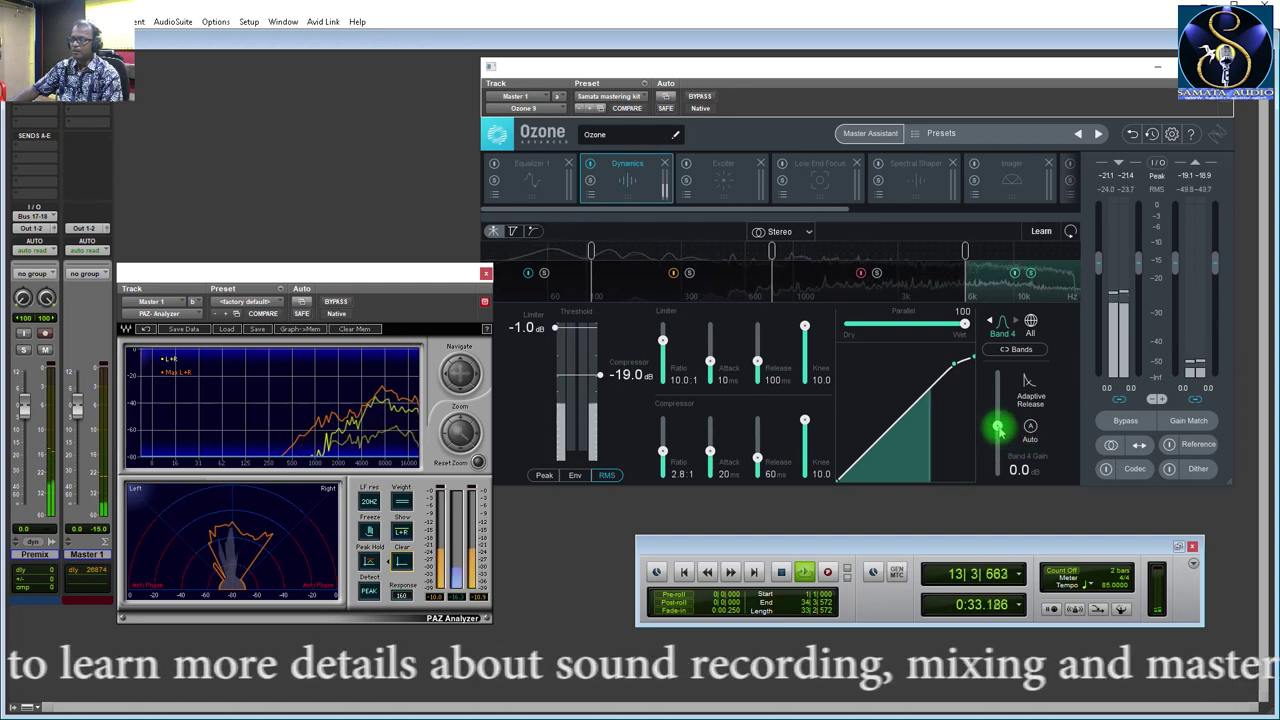
Raise the crossover frequency between Bands 3 and 4 slightly and set Band 4's gain to 5.0 dB.
scroll(998, 428, "up", 2)
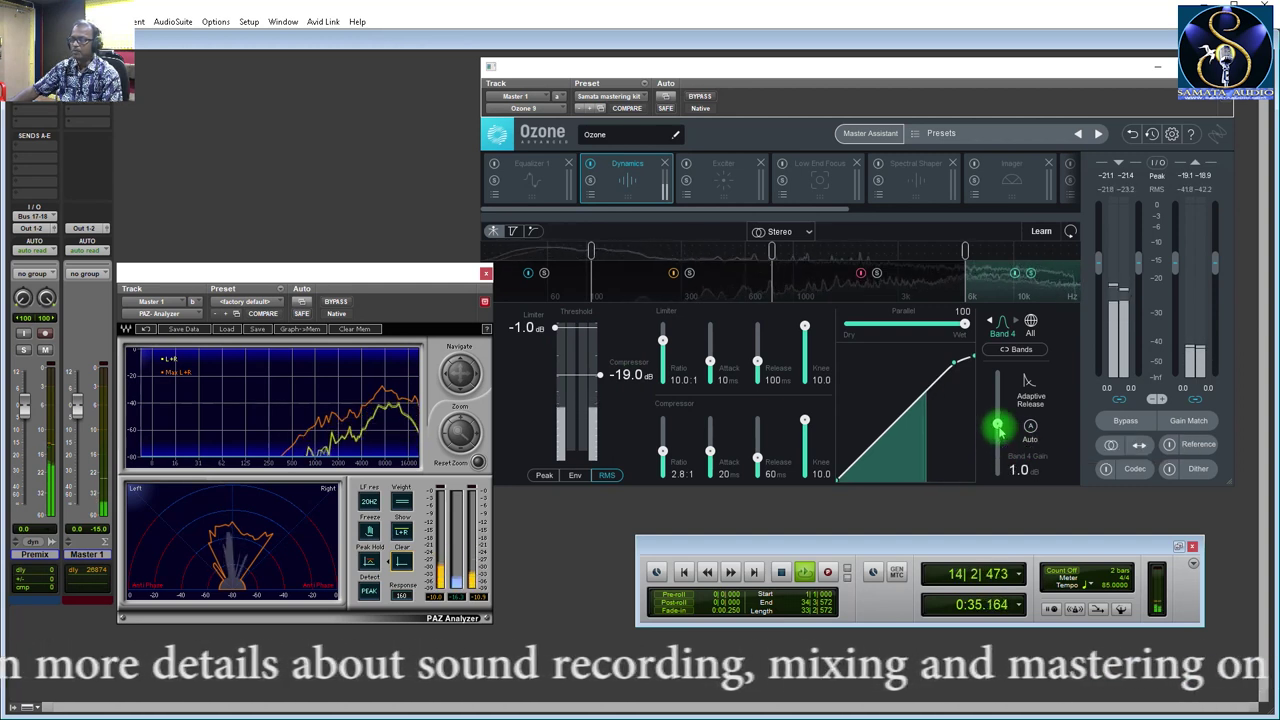
scroll(998, 428, "up", 1)
scroll(1000, 431, "up", 1)
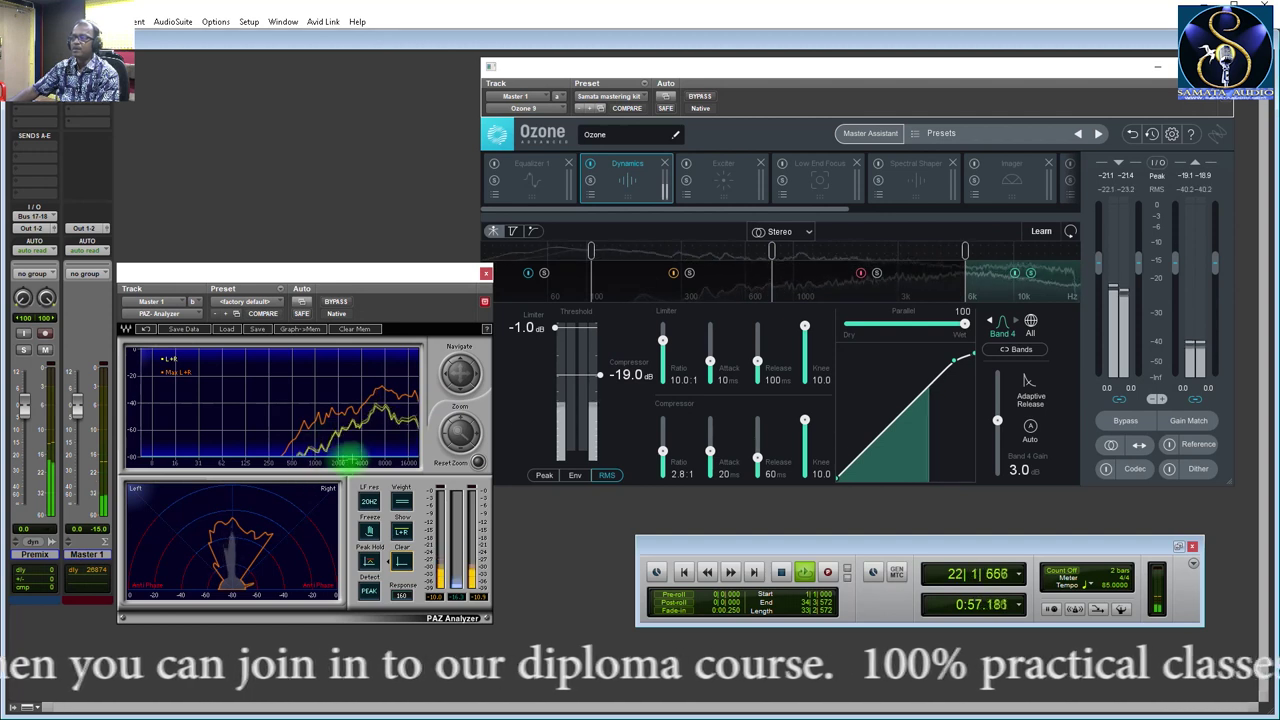
left_click(966, 253)
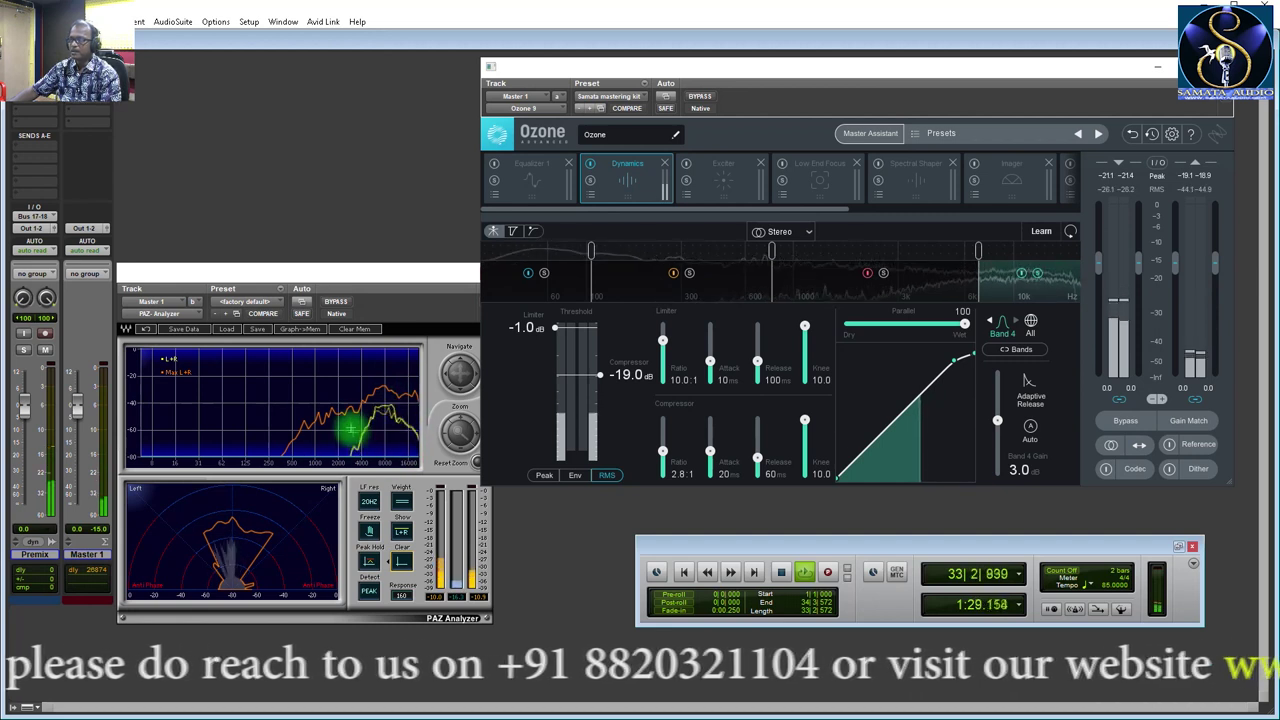
left_click_drag(998, 421, 999, 418)
scroll(1000, 423, "up", 2)
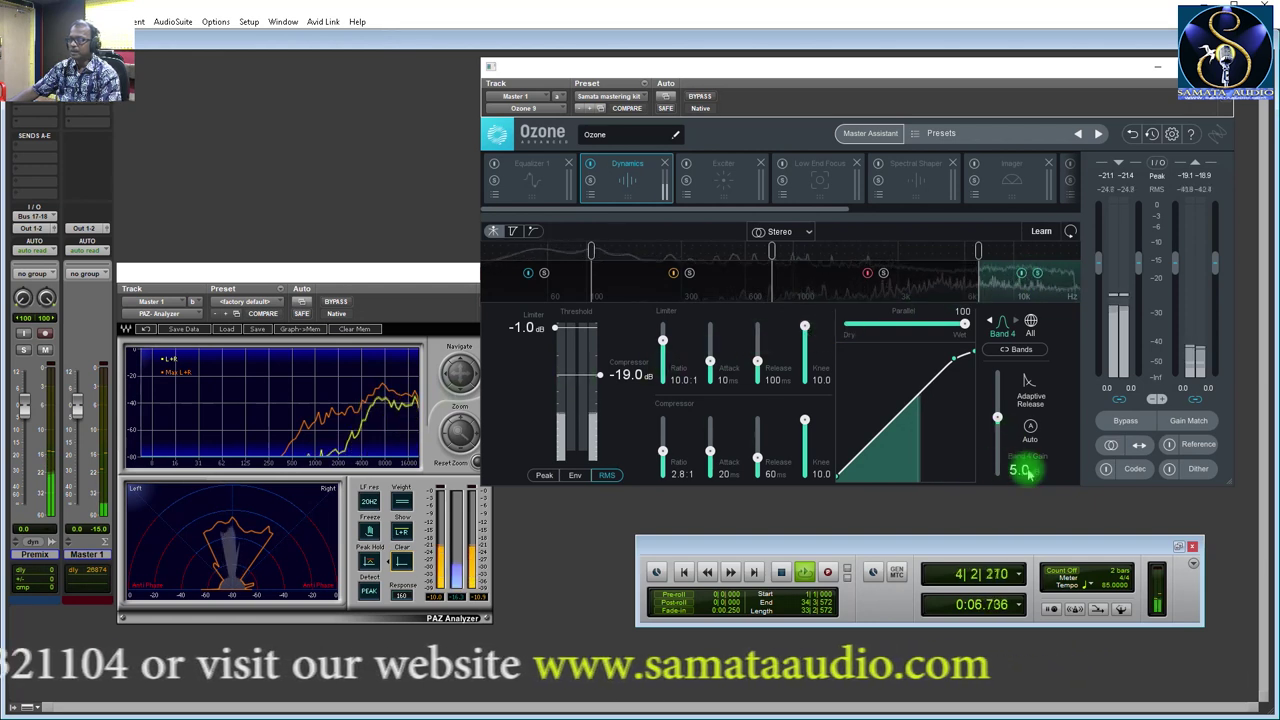
Display Band 1's dynamics settings.
left_click(571, 280)
left_click(991, 321)
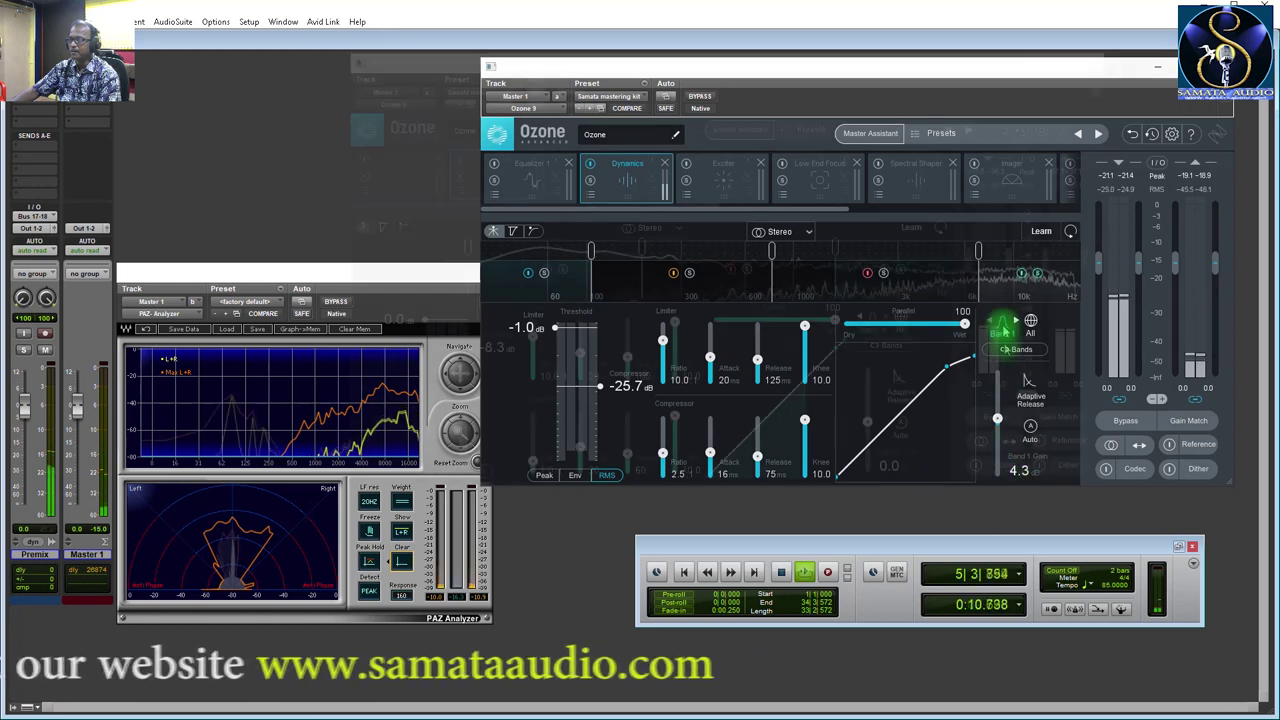
Bring the PAZ Analyzer into full view beside the Ozone window and set Band 4's gain to 5.0 dB.
left_click(412, 280)
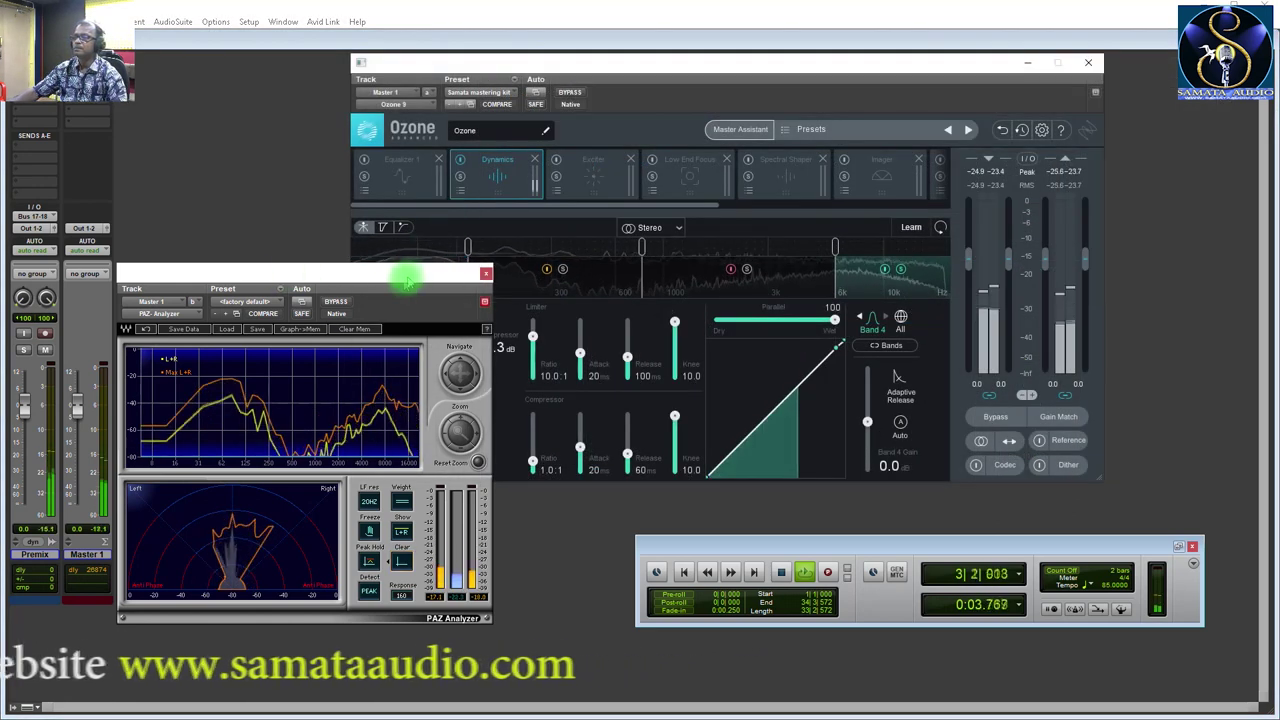
left_click_drag(743, 63, 849, 69)
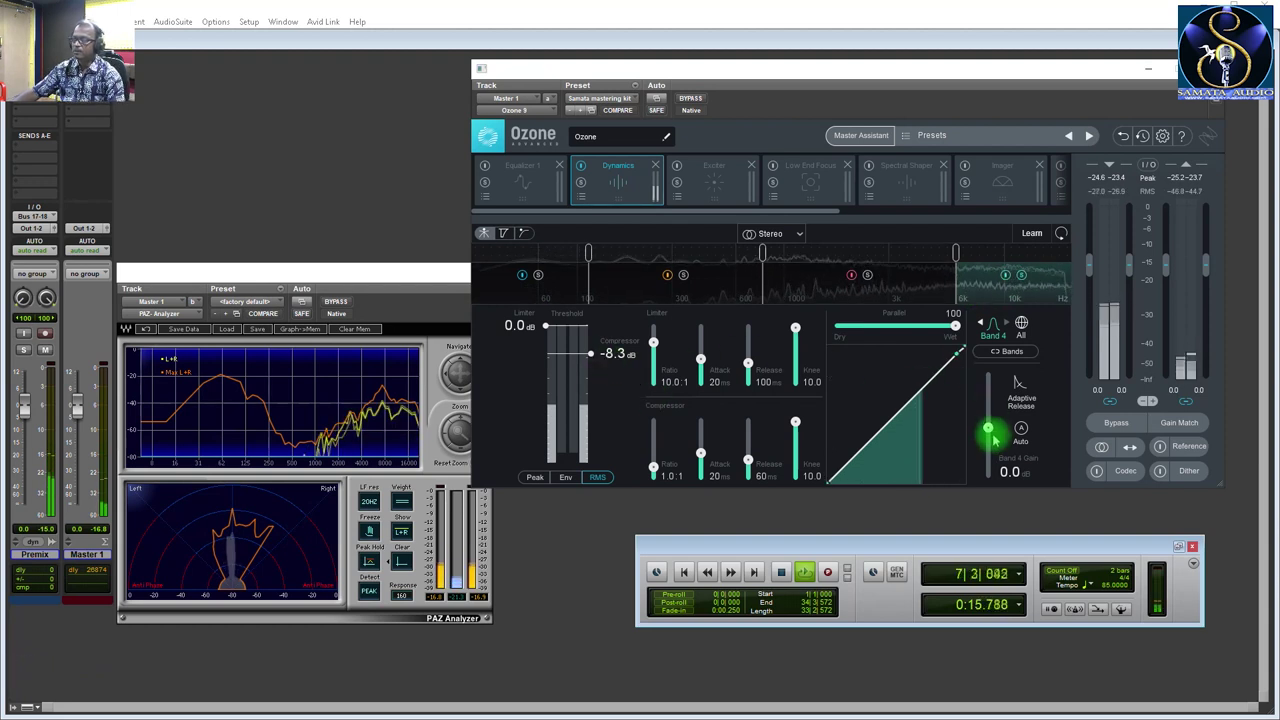
scroll(989, 429, "up", 6)
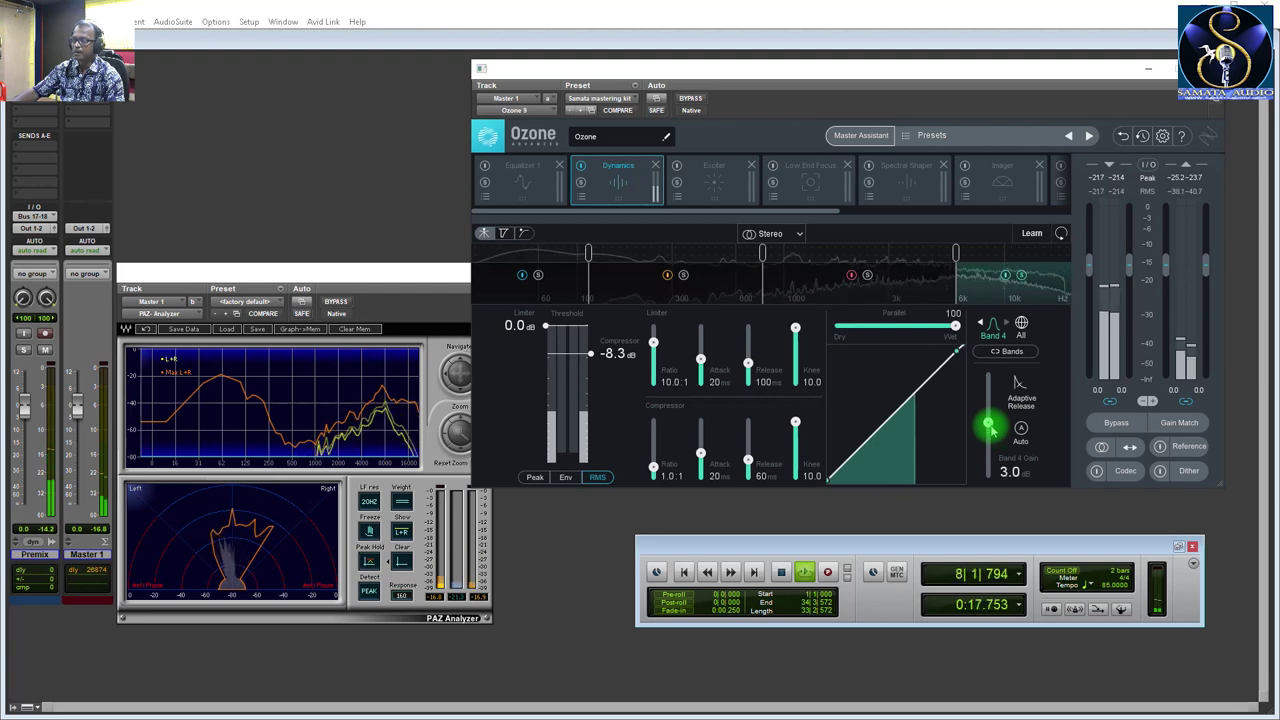
scroll(989, 429, "down", 1)
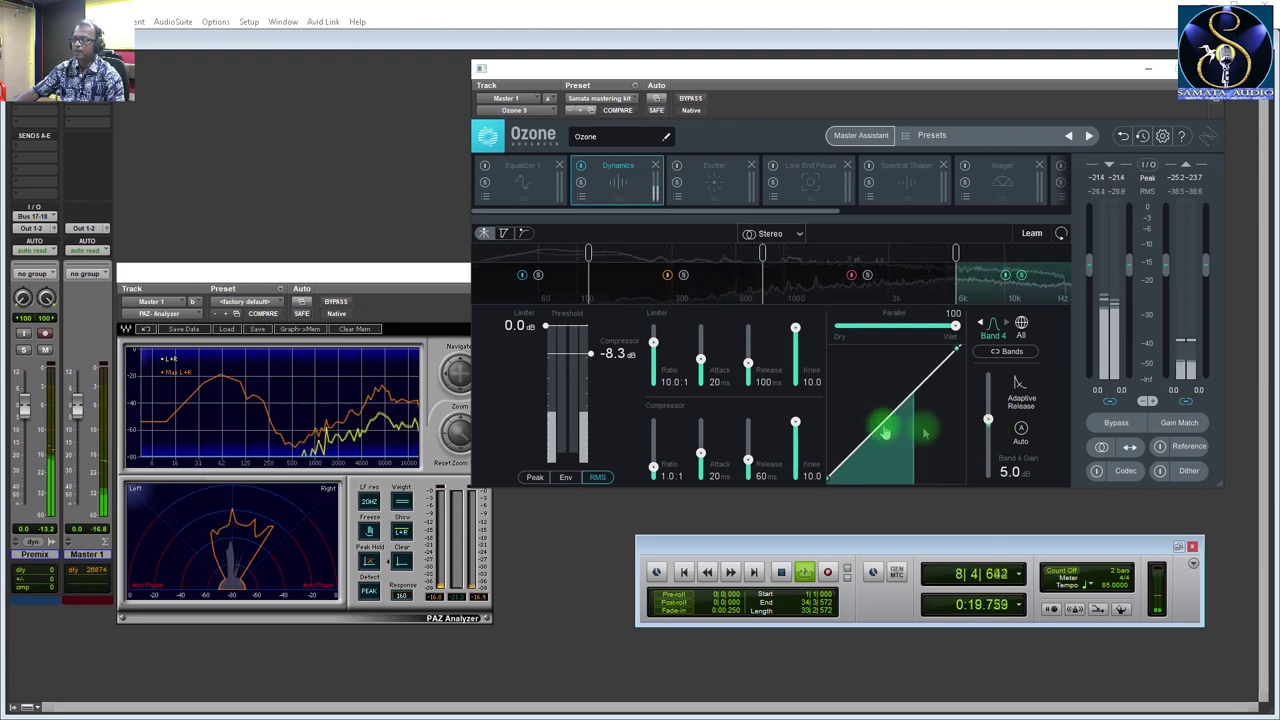
Set Band 4's limiter threshold to -1.0 dB and its compressor threshold to -20.3 dB.
scroll(531, 334, "down", 1)
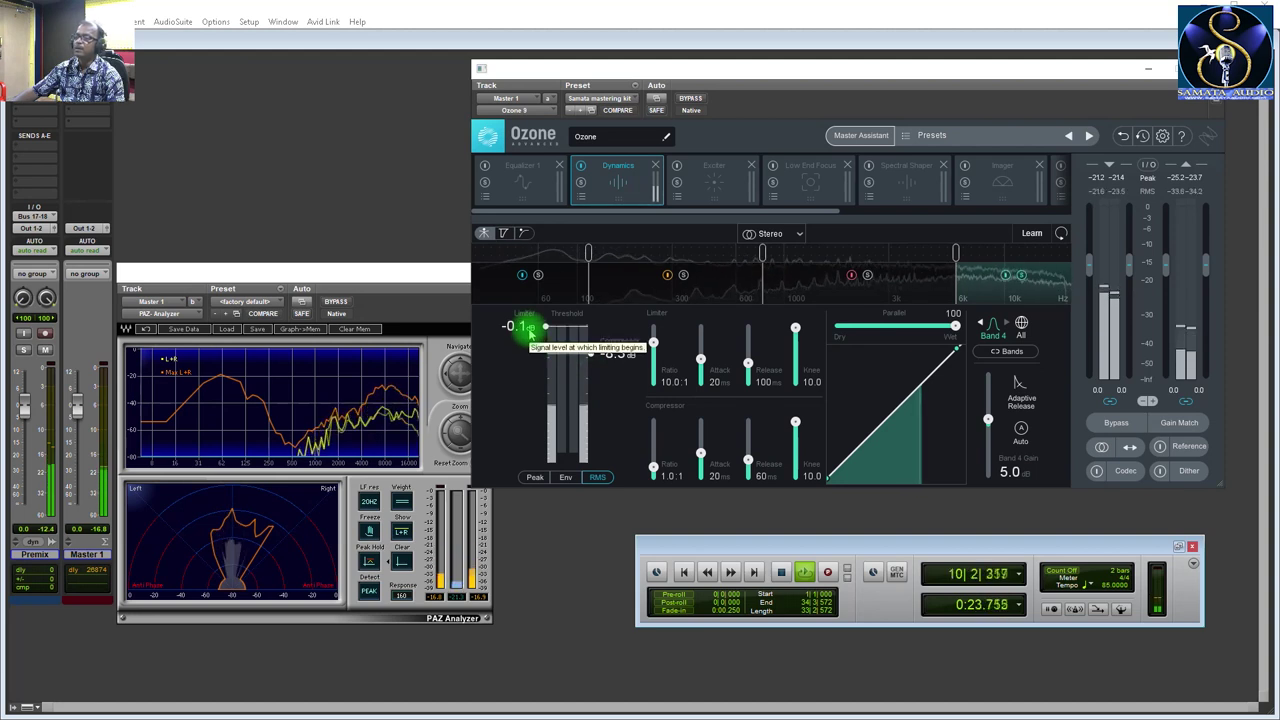
scroll(531, 334, "up", 1)
scroll(531, 334, "down", 10)
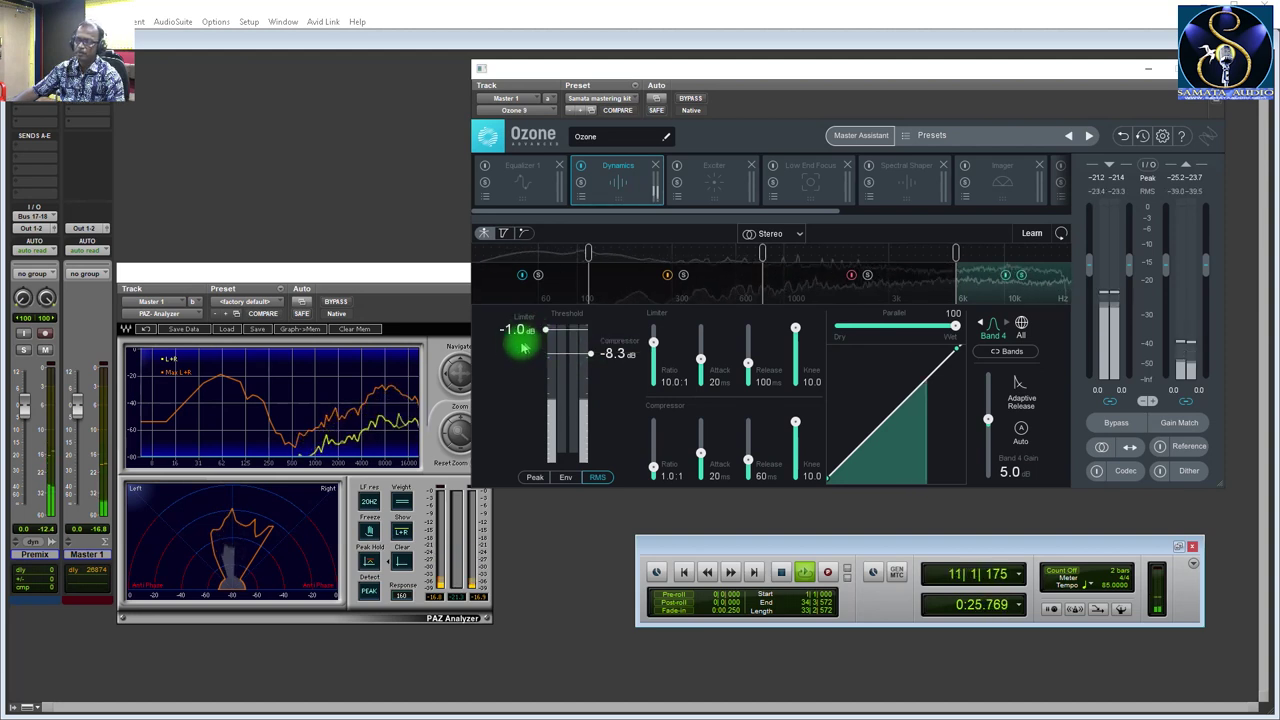
scroll(600, 372, "down", 9)
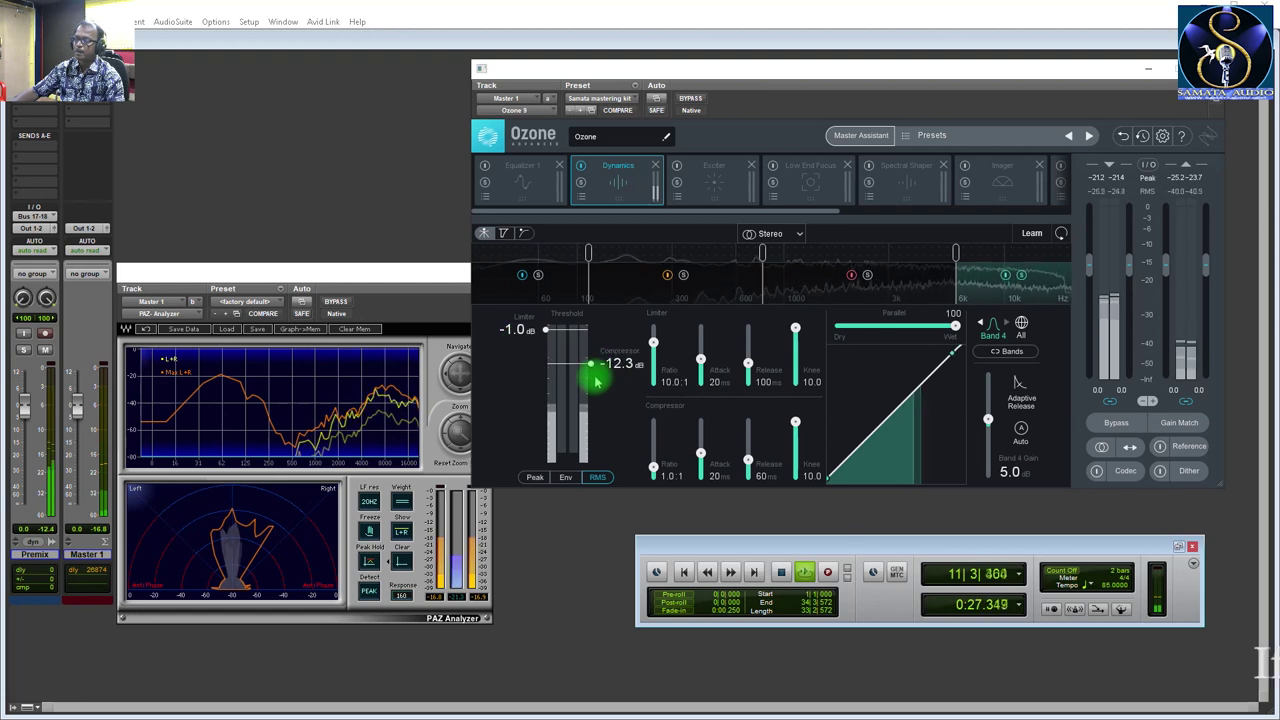
scroll(596, 379, "down", 3)
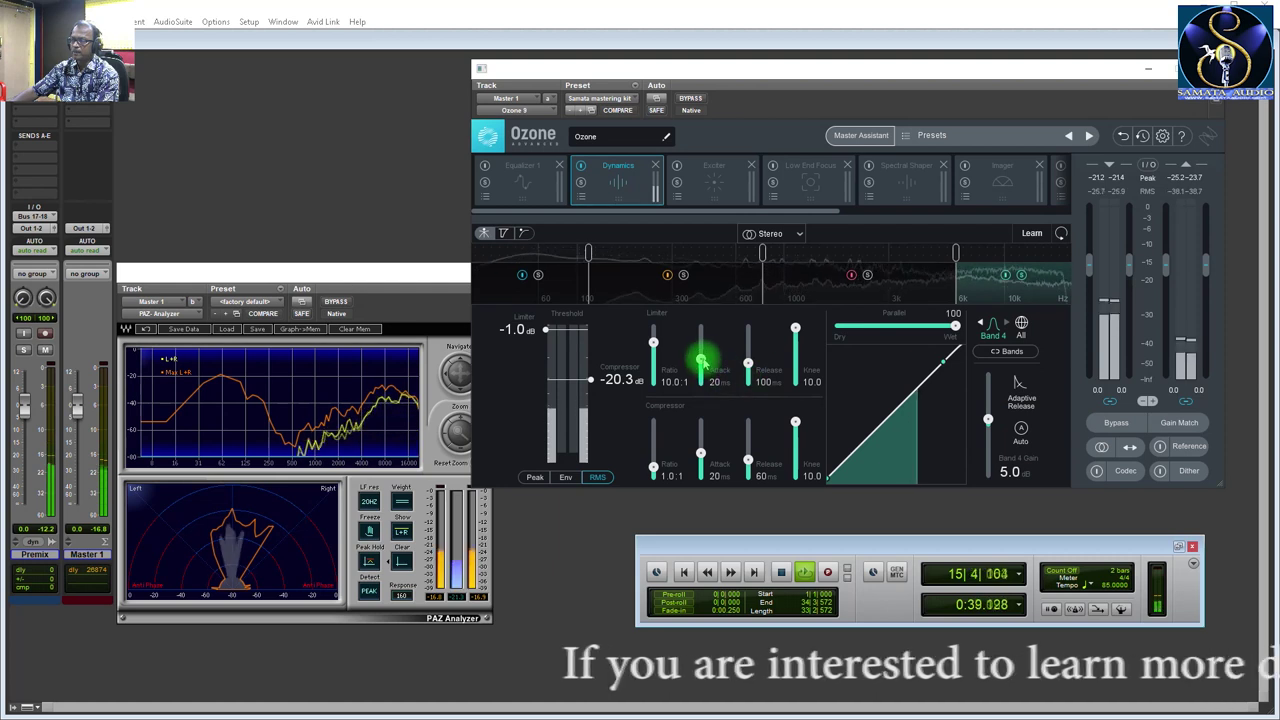
Set Band 4's limiter attack to 10 ms, compressor ratio to 2.5:1 and compressor threshold to -28.0 dB.
left_click_drag(703, 360, 701, 364)
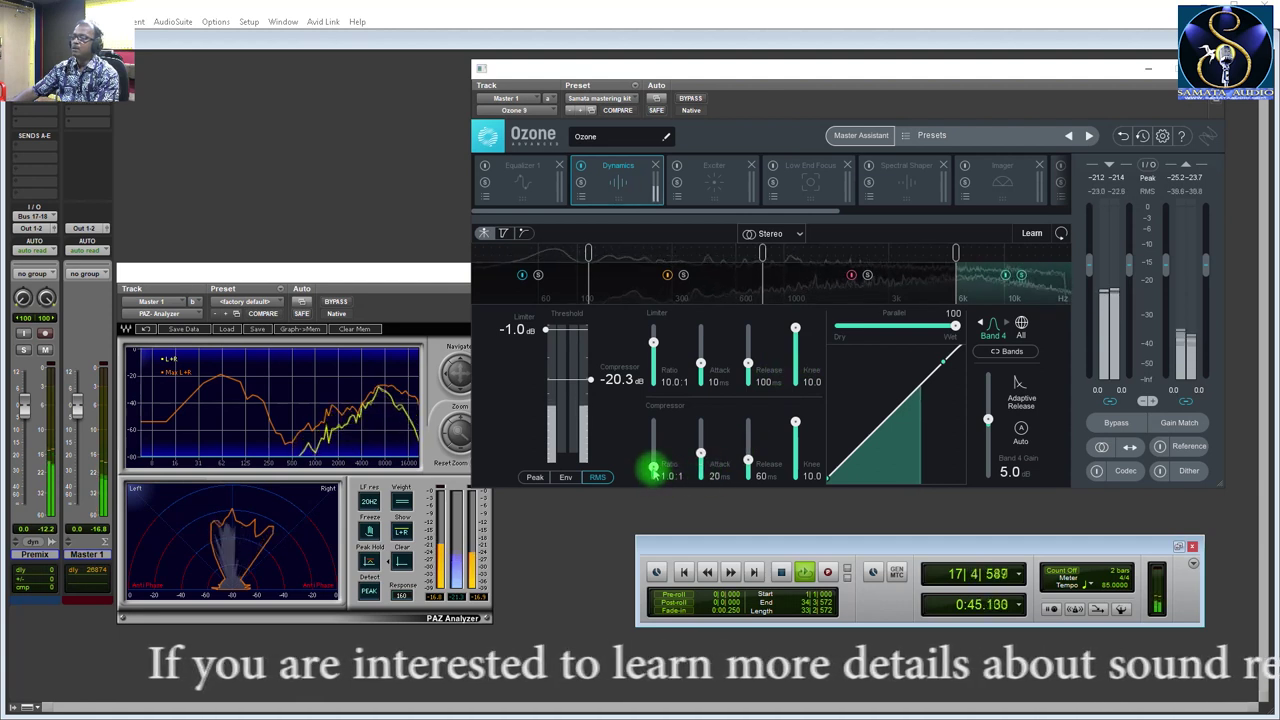
left_click_drag(652, 465, 653, 455)
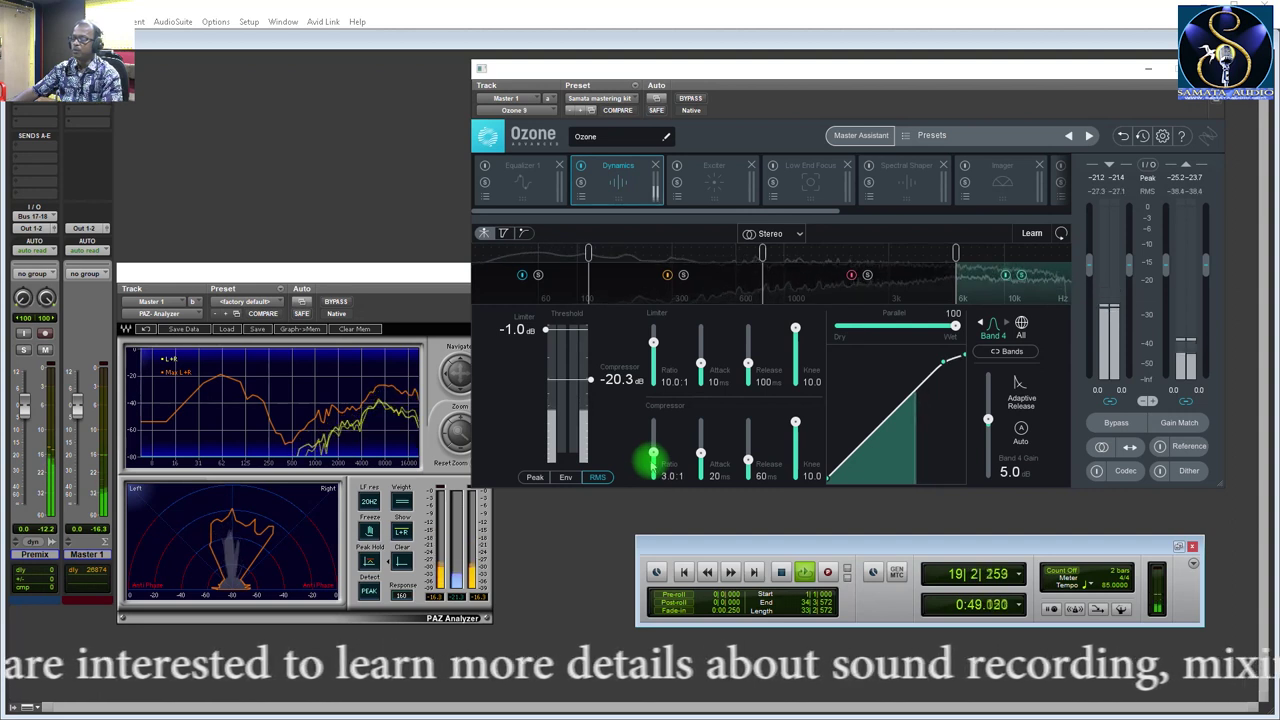
left_click_drag(652, 458, 652, 459)
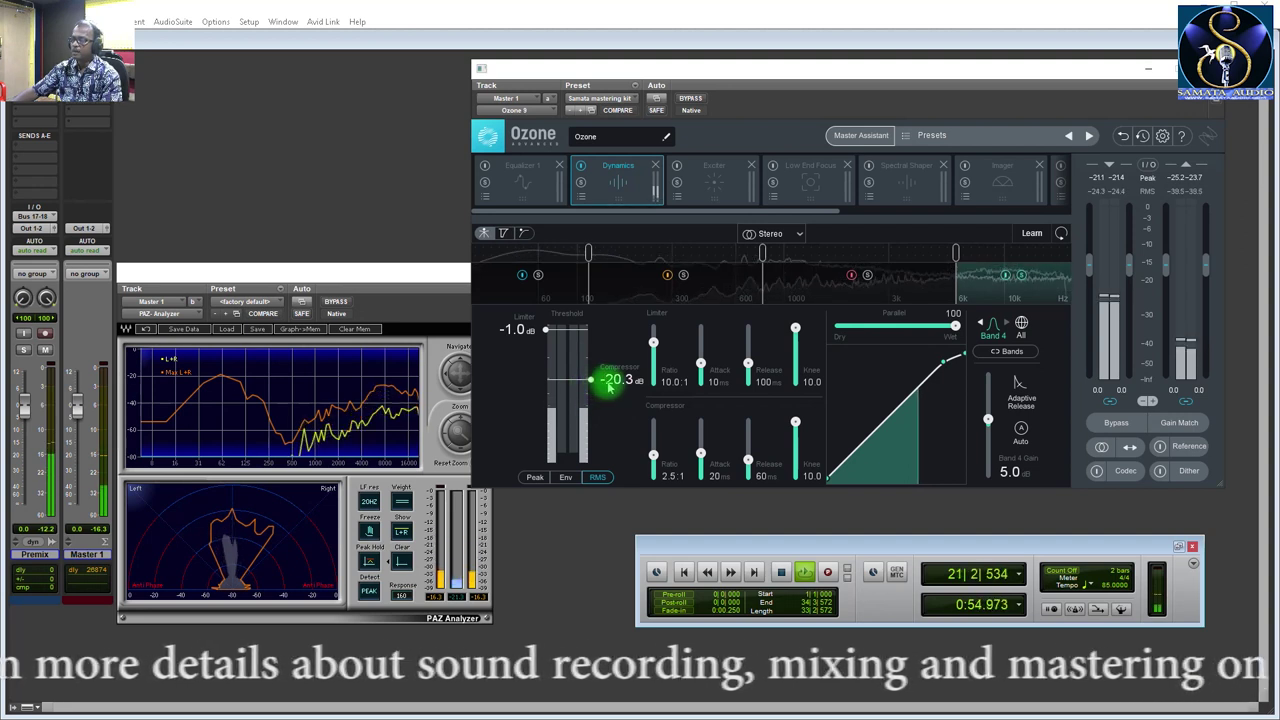
left_click_drag(610, 388, 608, 396)
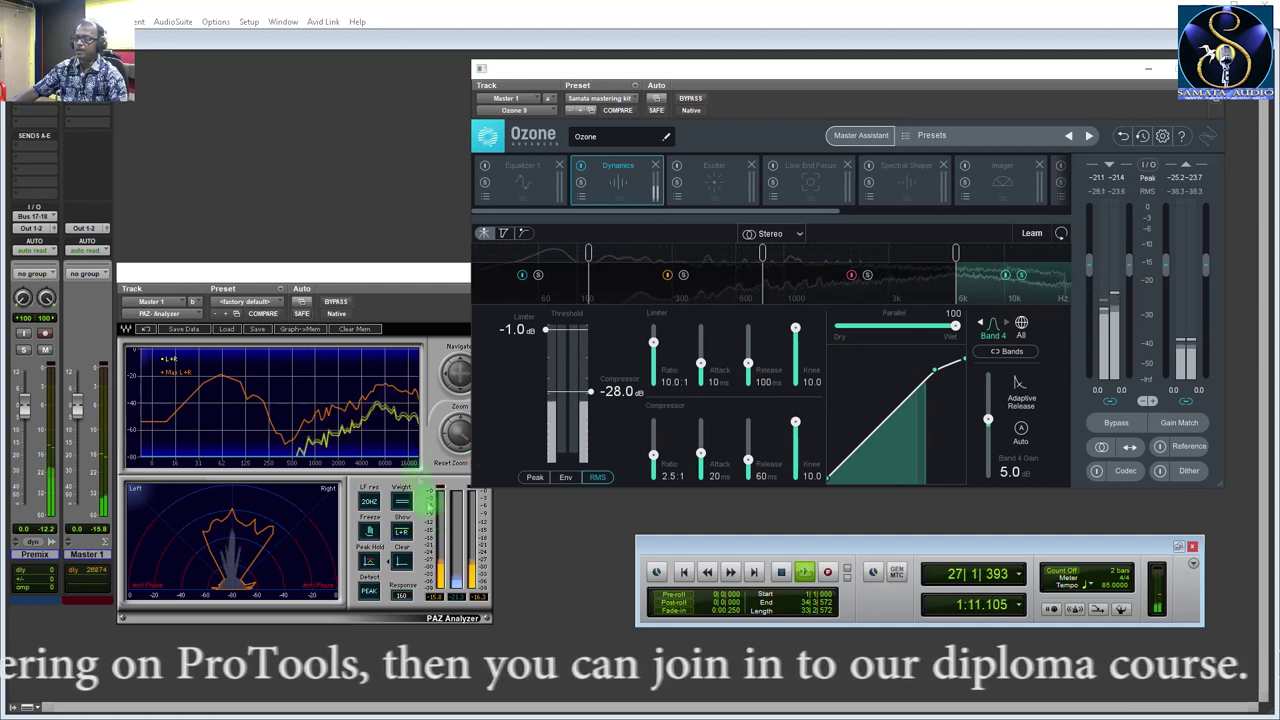
Raise the crossover frequency between Bands 3 and 4 to about 6.6 kHz, clearing the analyzer's peak traces before and after.
left_click(401, 561)
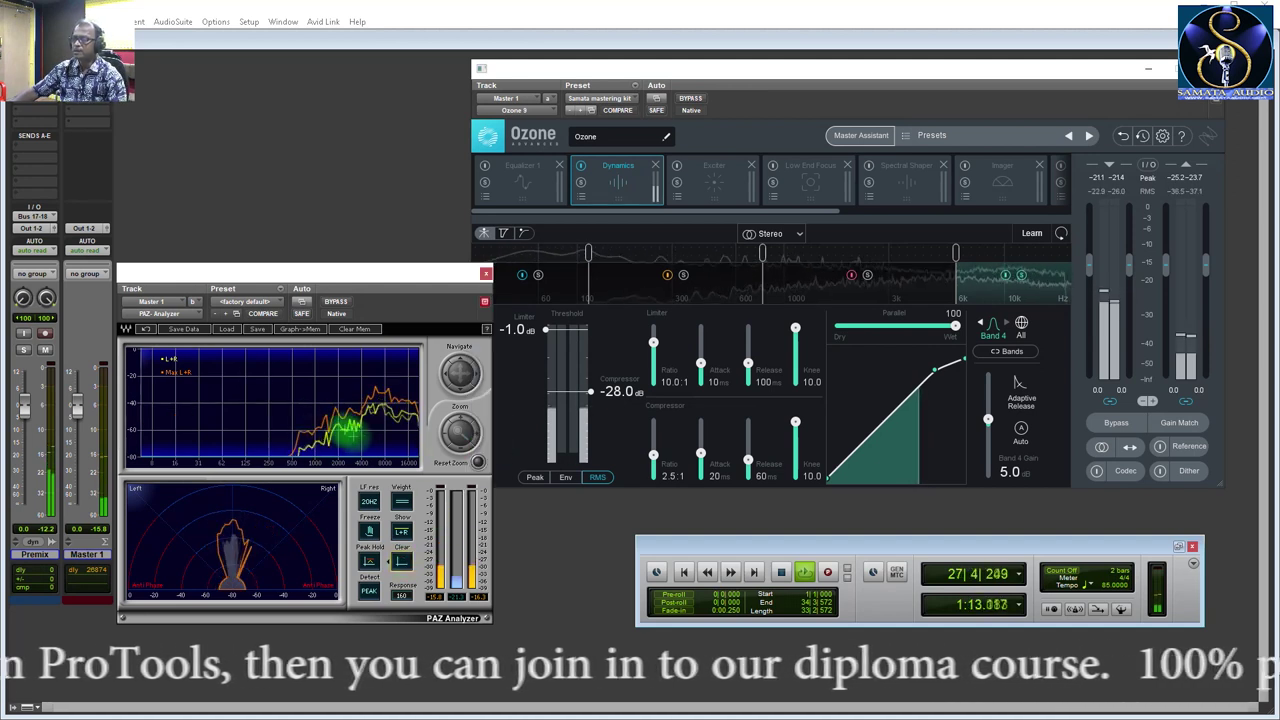
left_click(956, 257)
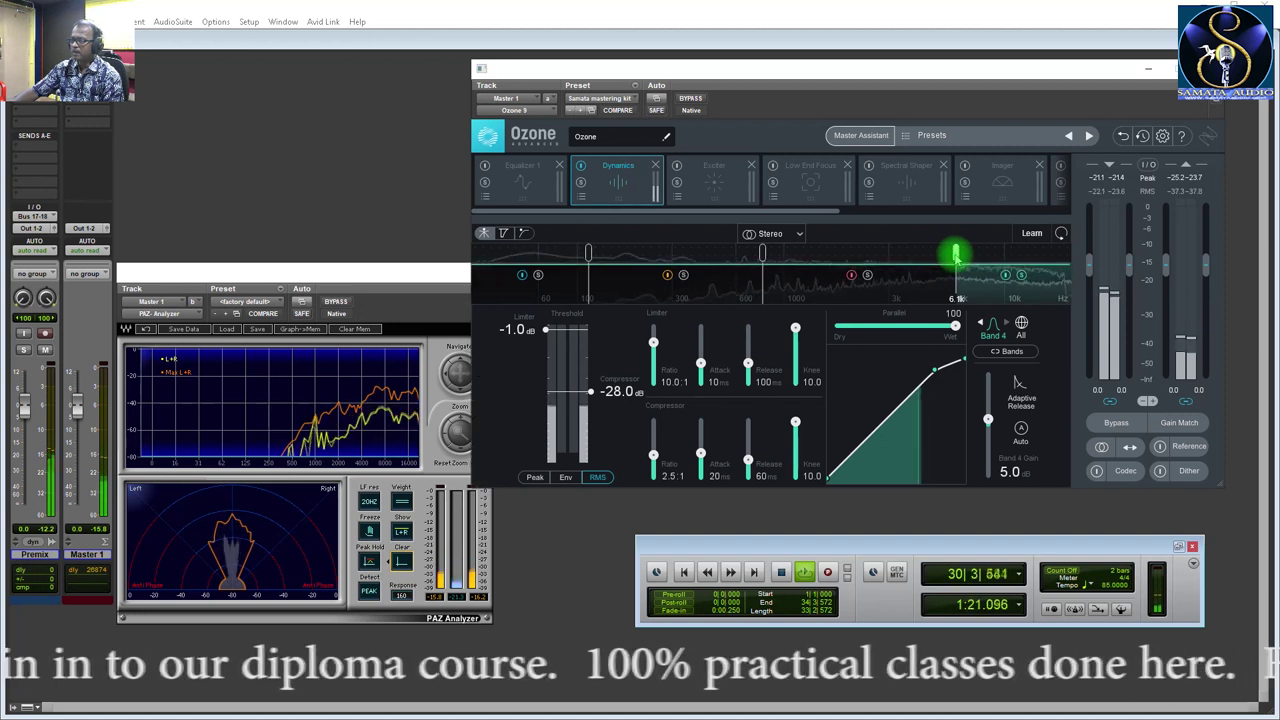
left_click_drag(957, 257, 958, 256)
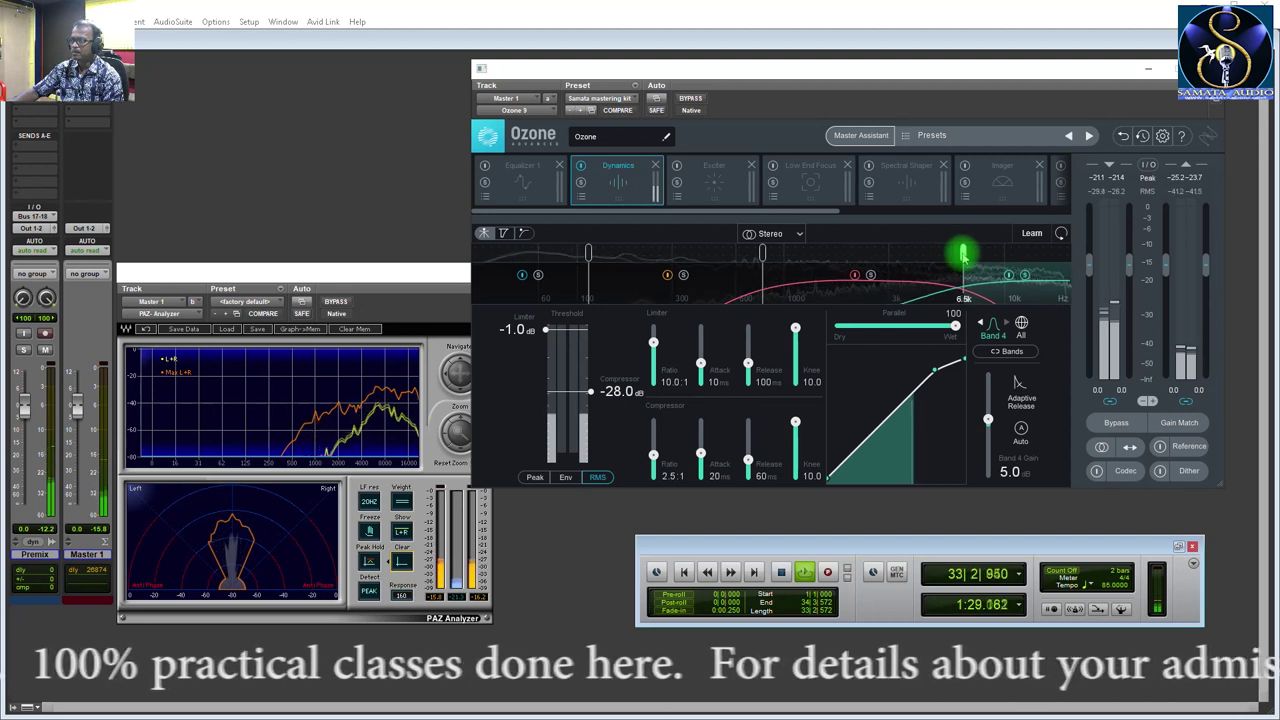
left_click_drag(962, 256, 963, 256)
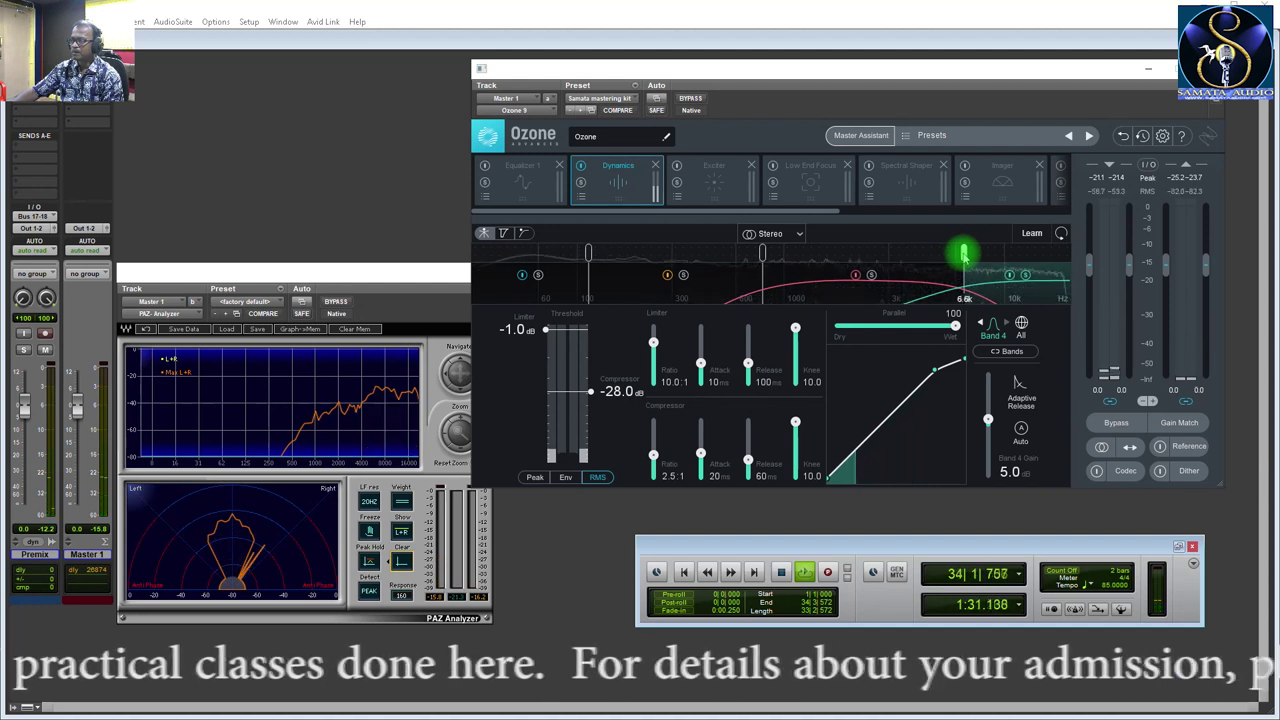
left_click_drag(963, 256, 965, 256)
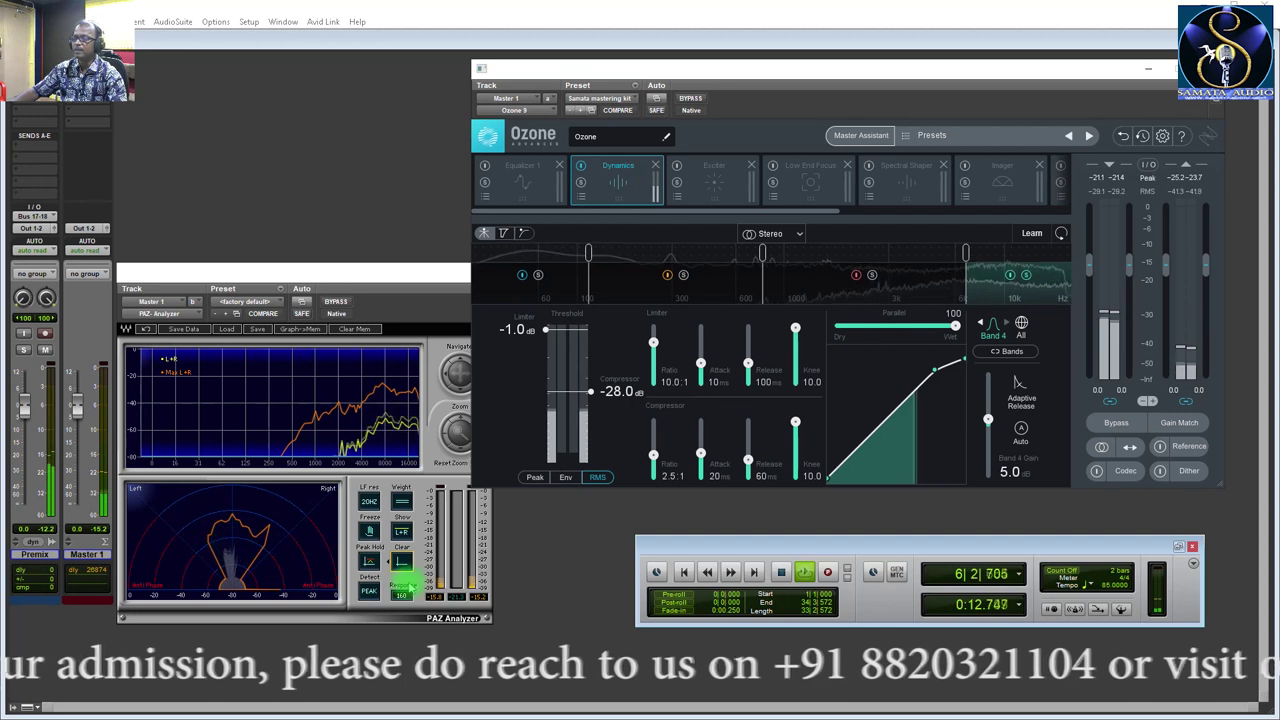
left_click(368, 562)
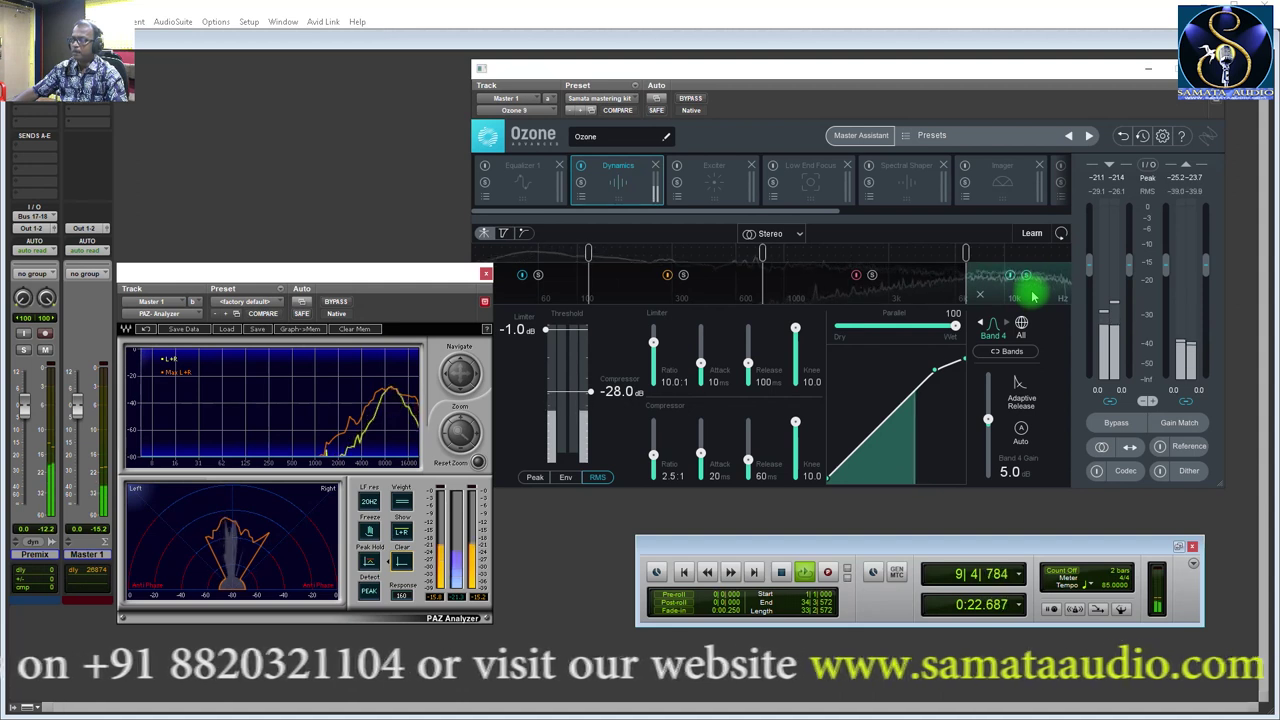
Solo Band 1 together with Band 4, enable the Equalizer 1 module, and clear the analyzer's peak traces.
left_click(538, 277)
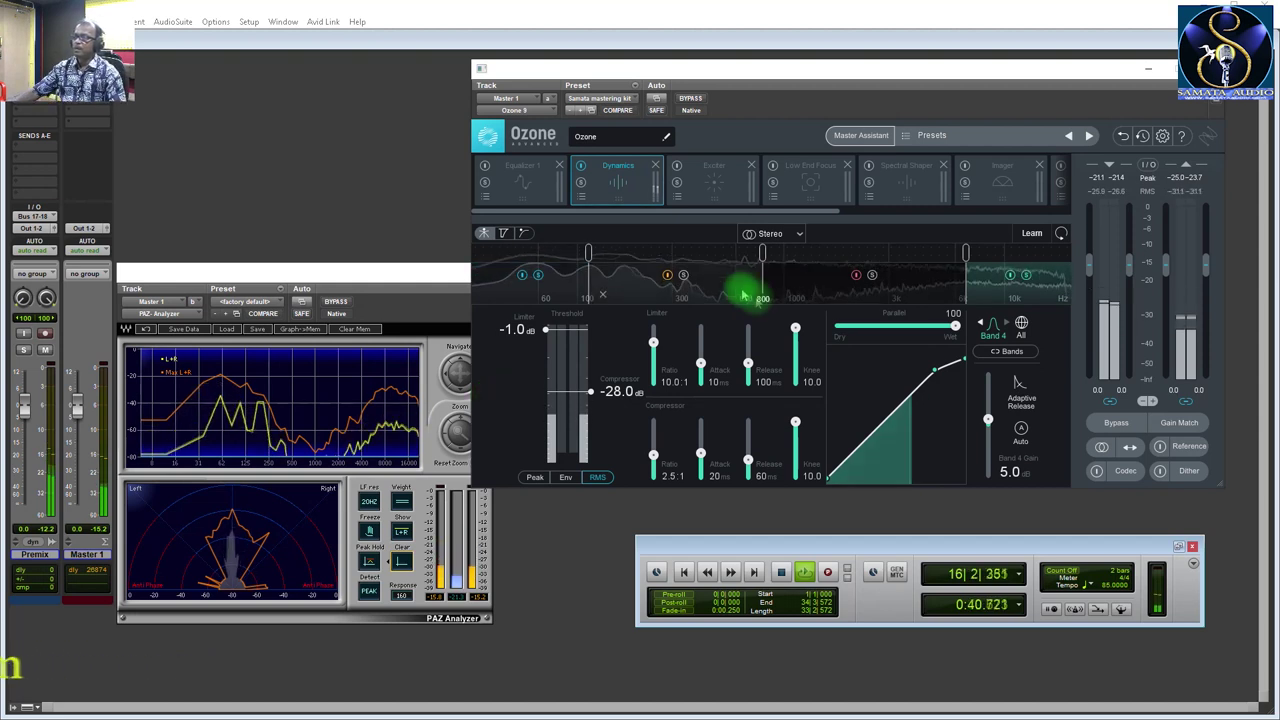
left_click(485, 167)
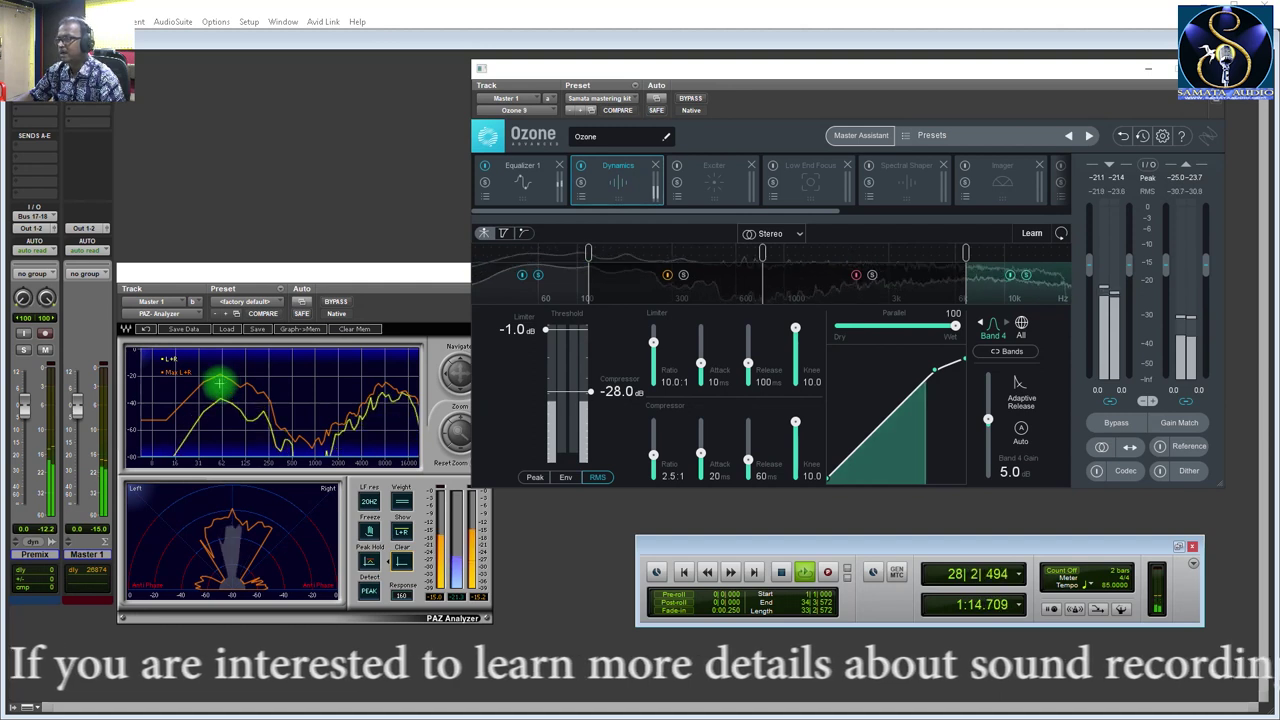
left_click(401, 562)
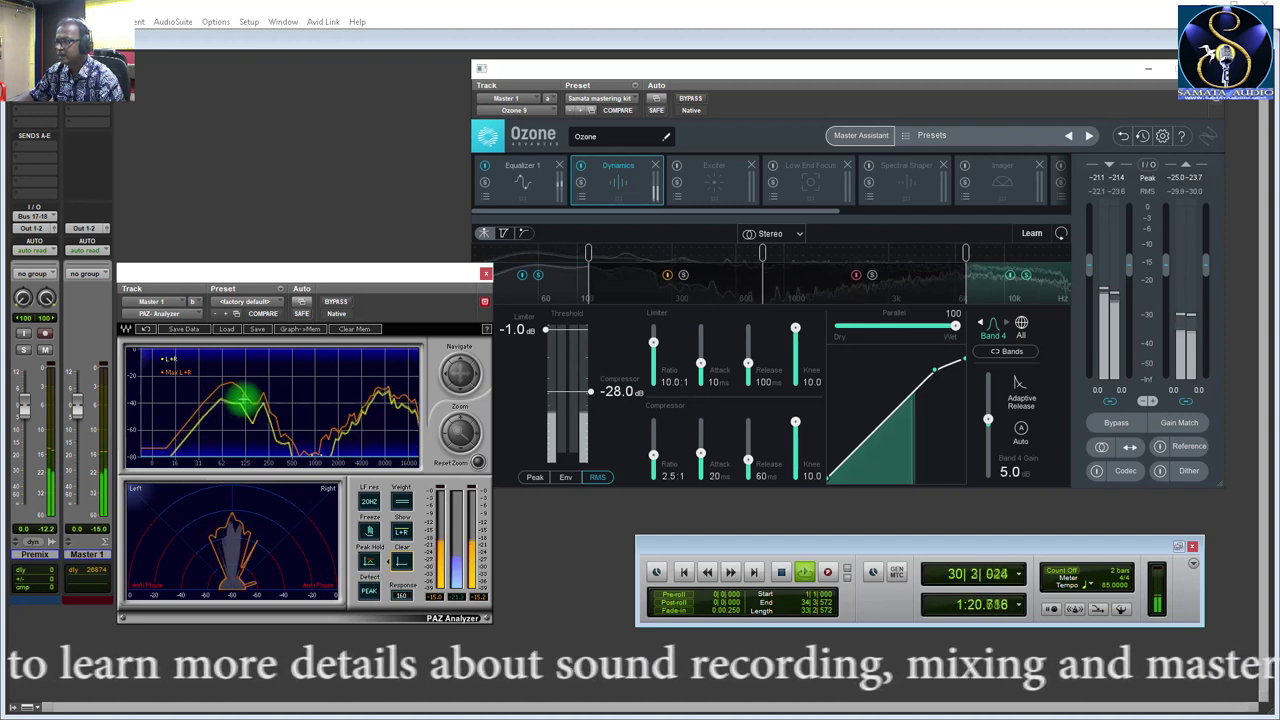
Set Band 1's gain to 3.7 dB and clear the PAZ Analyzer's peak traces.
left_click(567, 289)
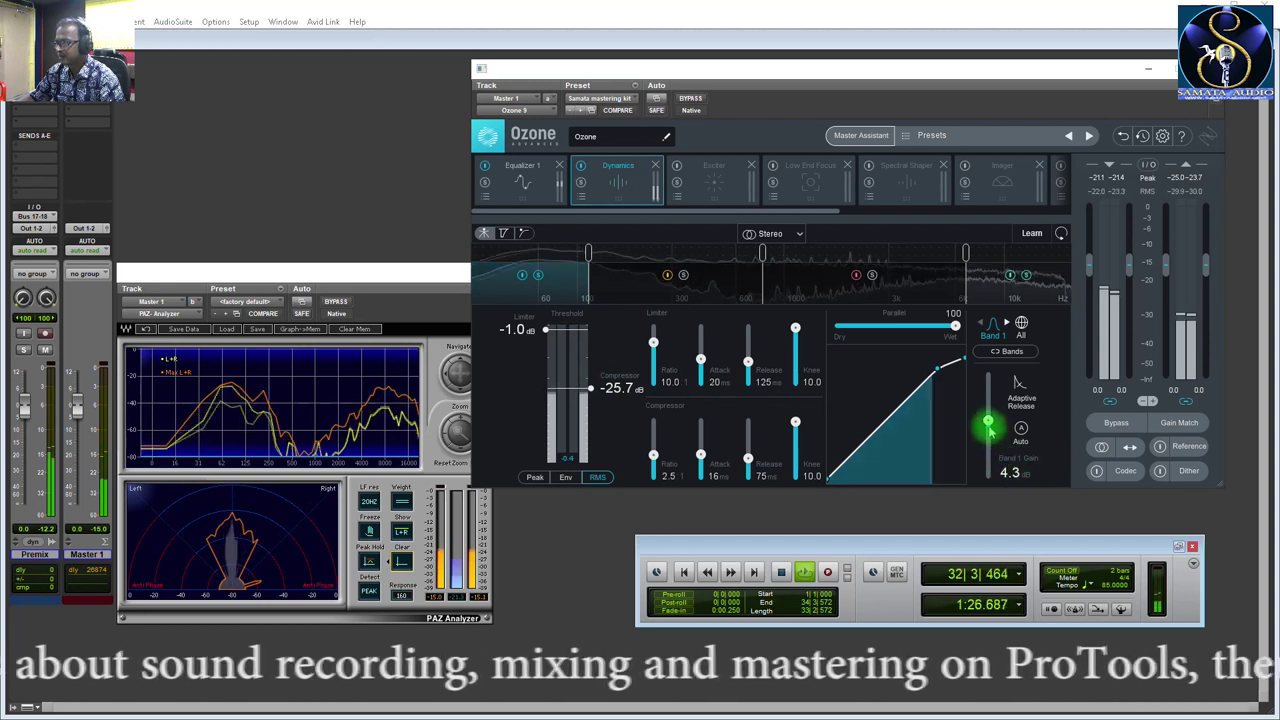
scroll(988, 428, "down", 4)
scroll(987, 428, "down", 3)
scroll(987, 428, "up", 1)
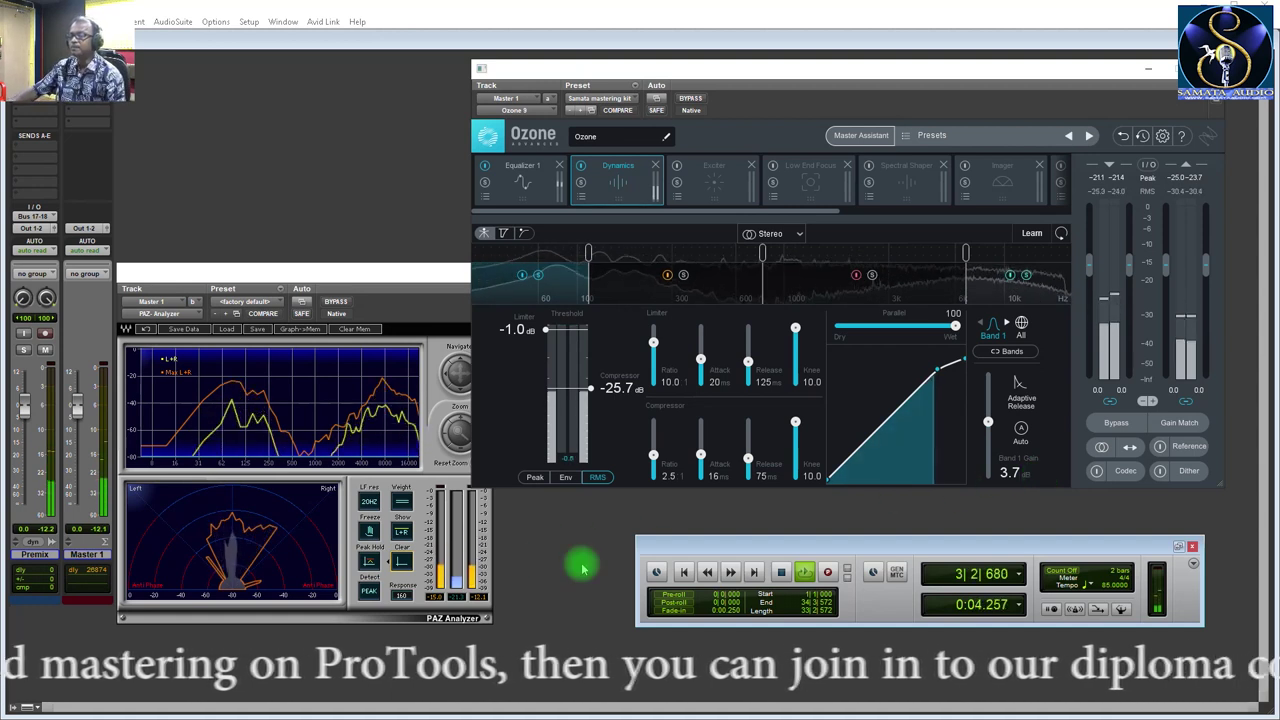
left_click(400, 558)
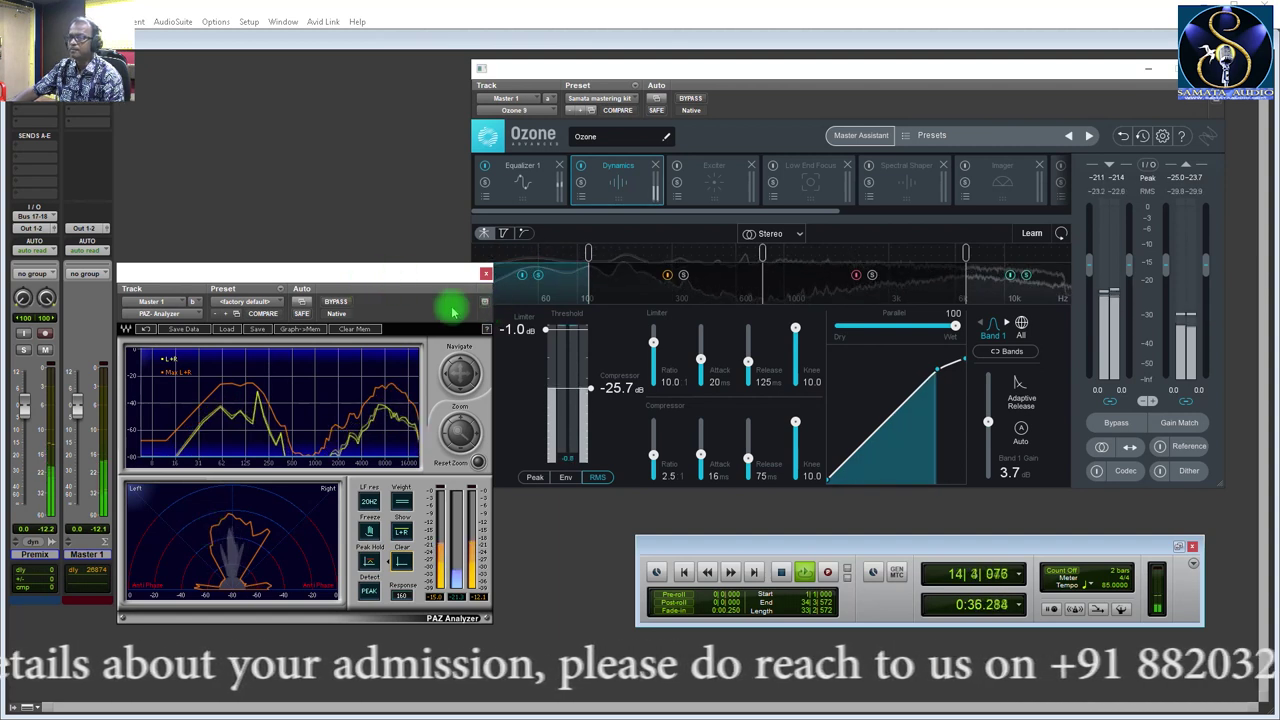
Move the PAZ Analyzer slightly lower, stop playback, and turn off the solos on Bands 4 and 1.
left_click_drag(370, 278, 372, 324)
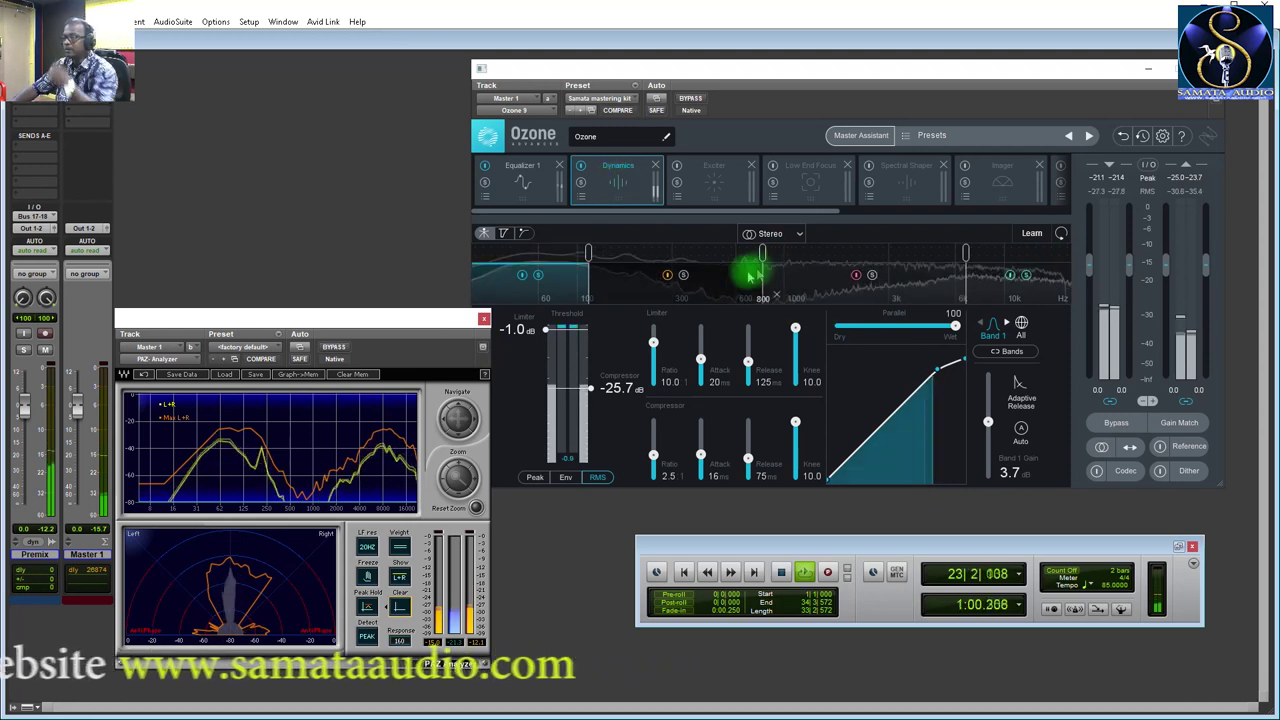
key("space")
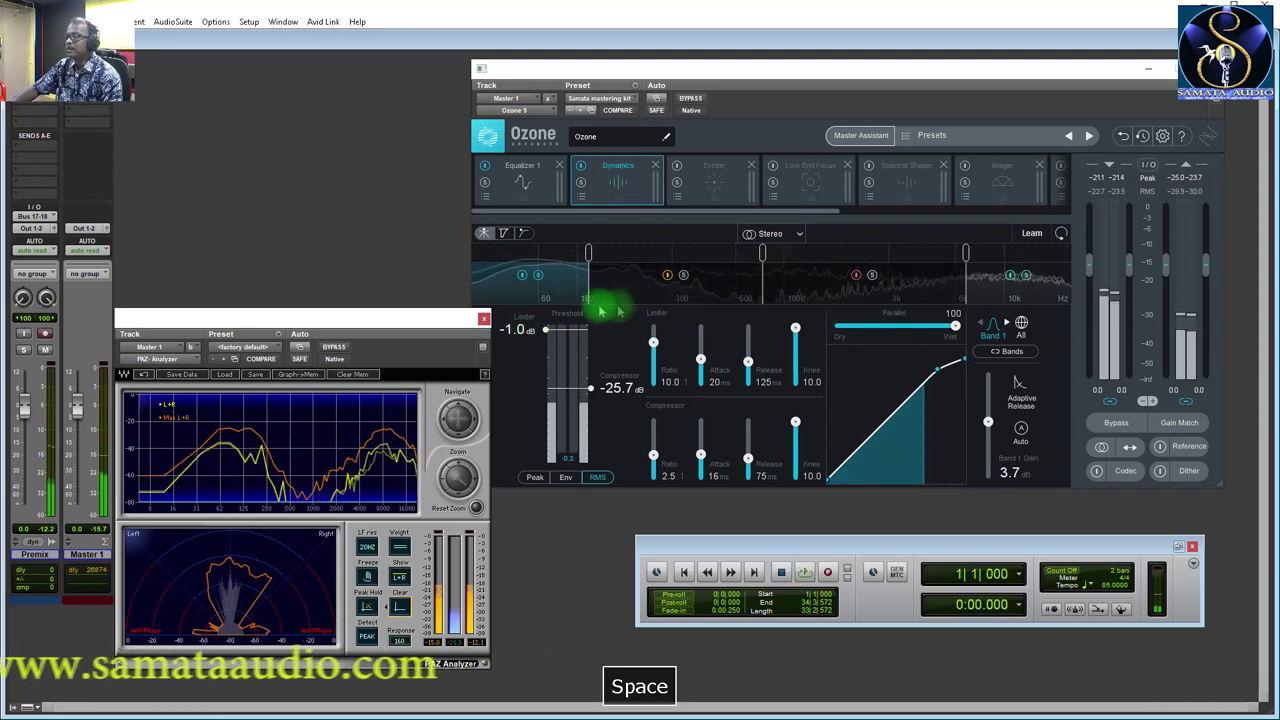
left_click(1027, 280)
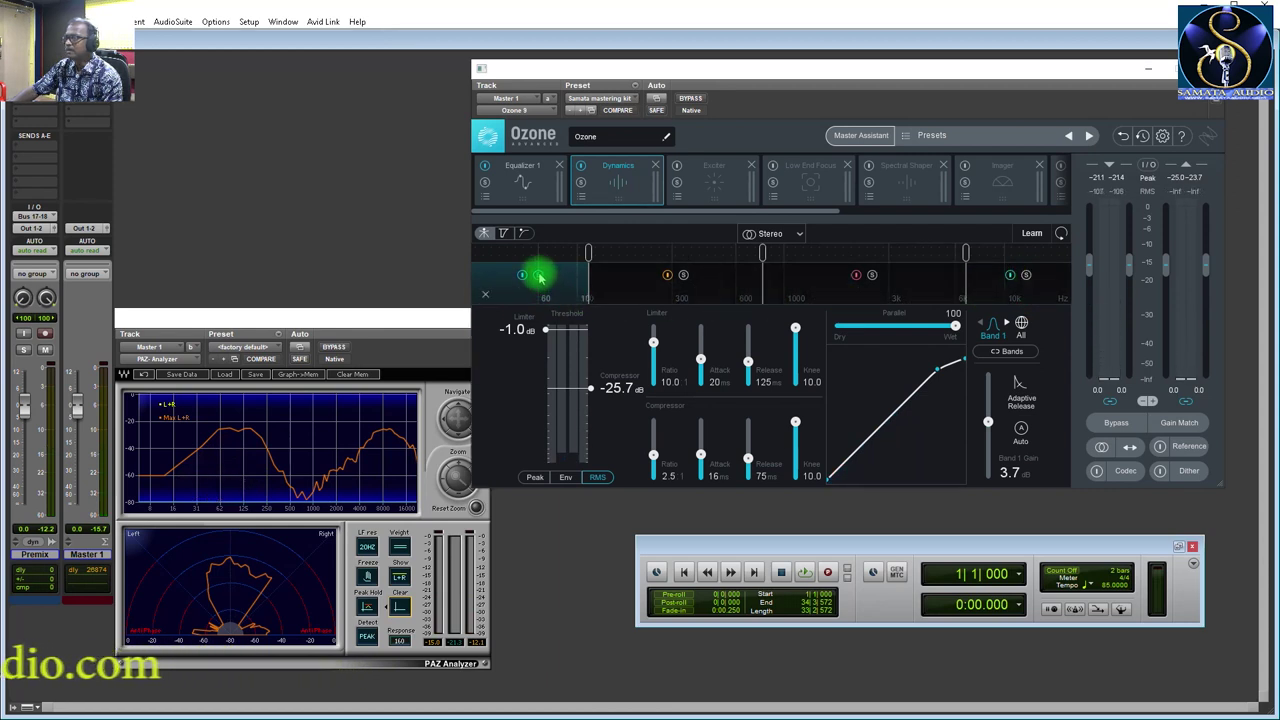
left_click(985, 281)
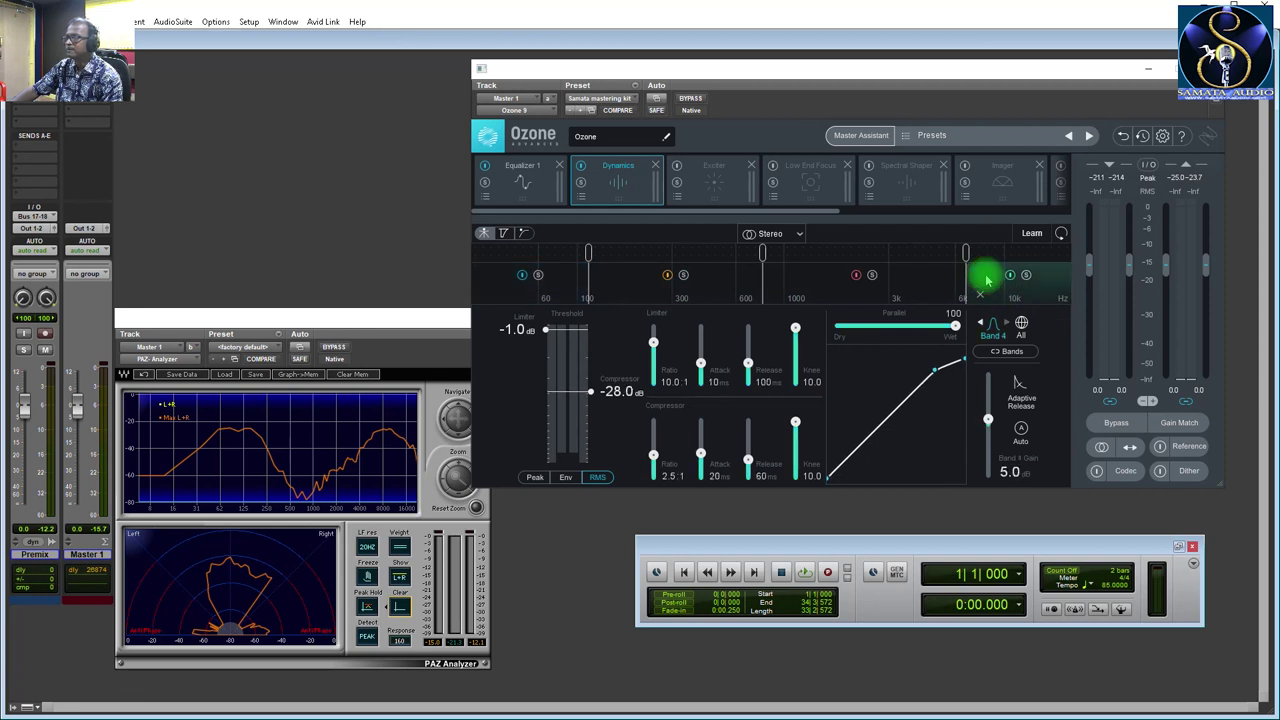
Solo Band 3 and lower the crossover between Bands 2 and 3 during playback, using freshly cleared analyzer peaks.
left_click(826, 279)
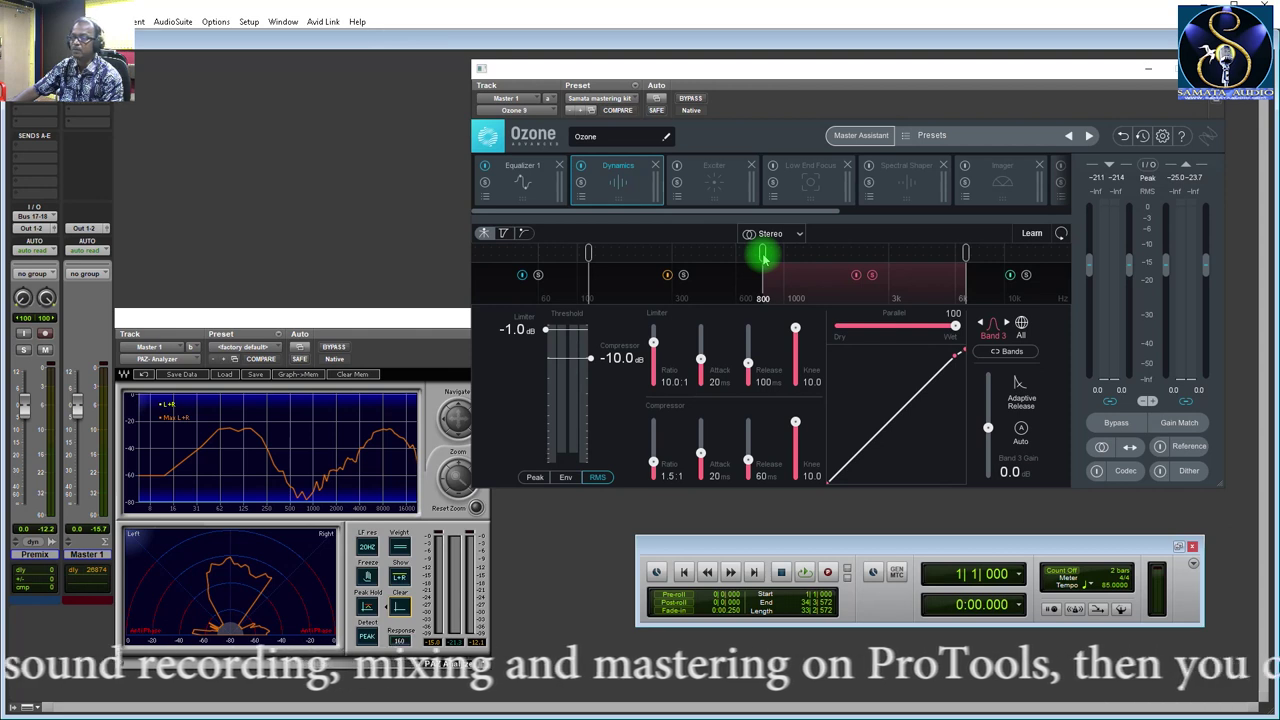
key("space")
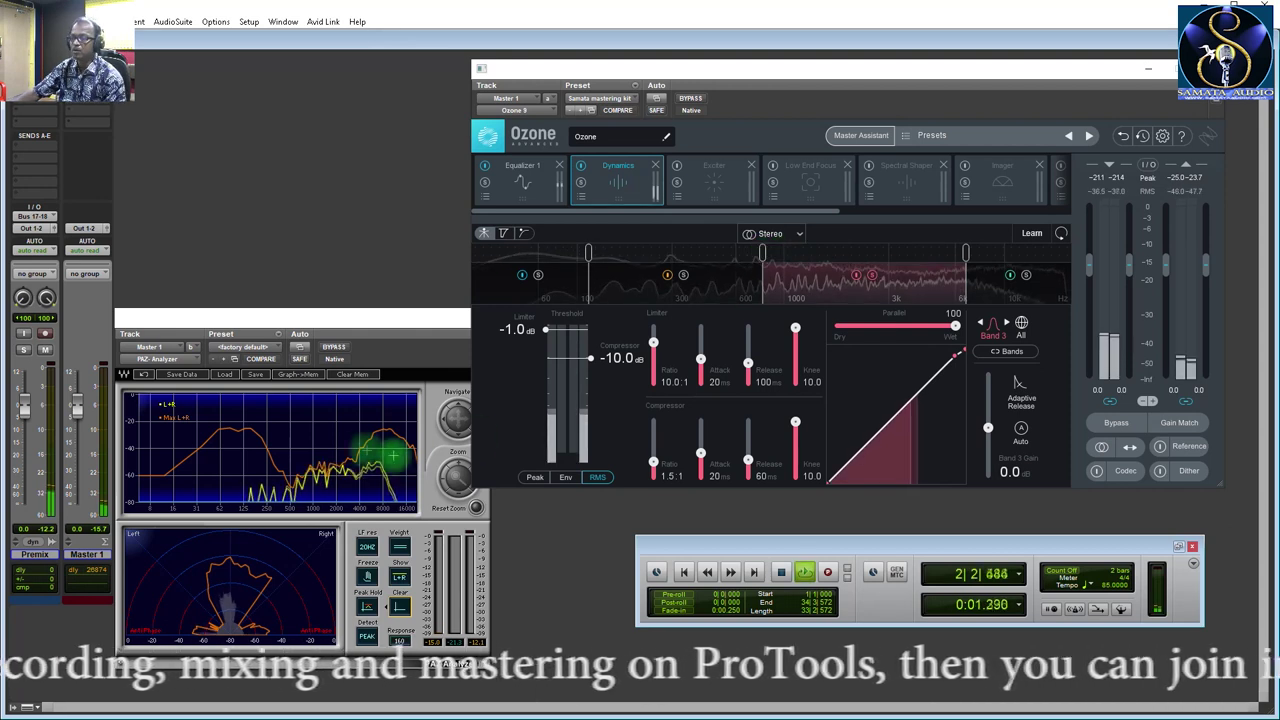
left_click(385, 600)
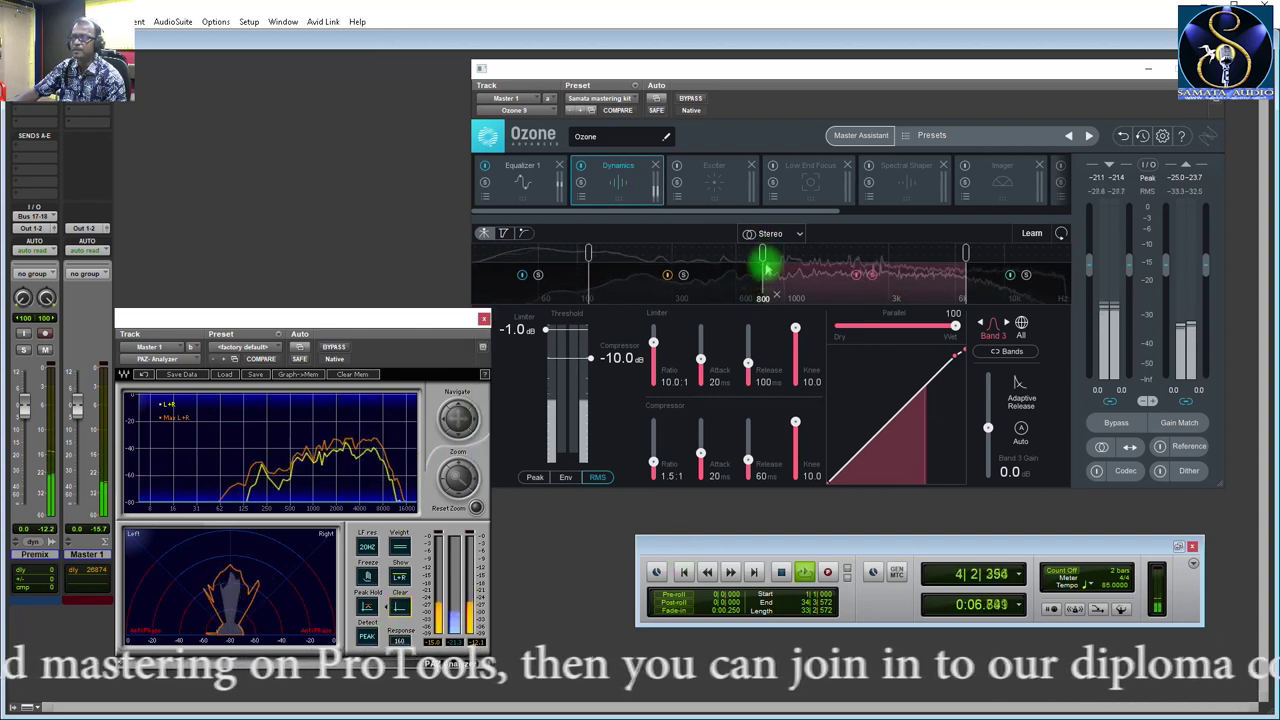
left_click_drag(763, 258, 760, 257)
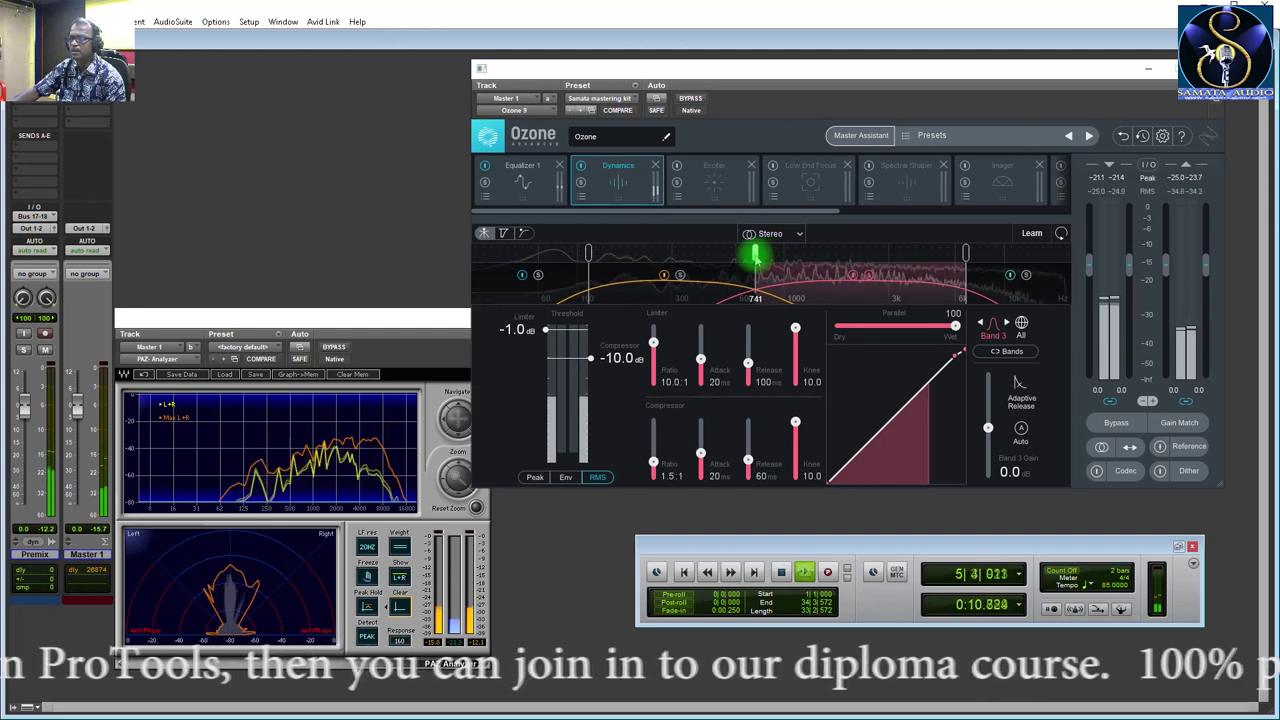
left_click_drag(753, 262, 751, 261)
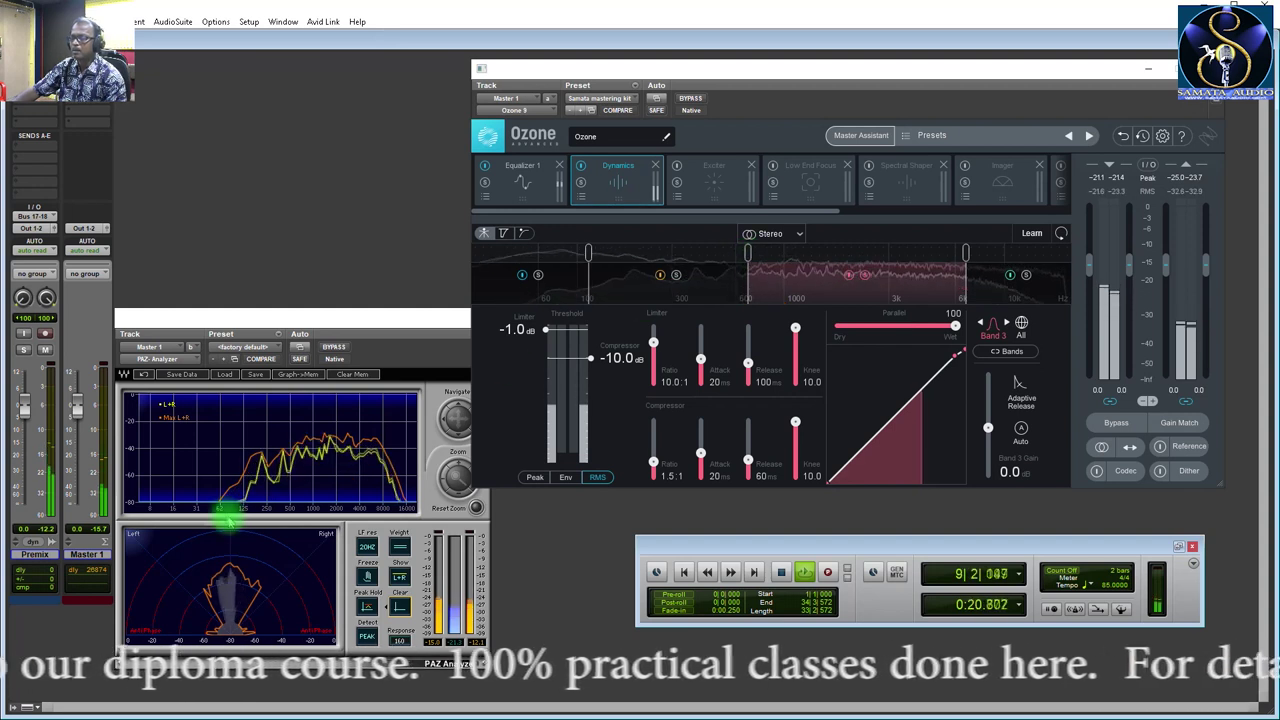
key("space")
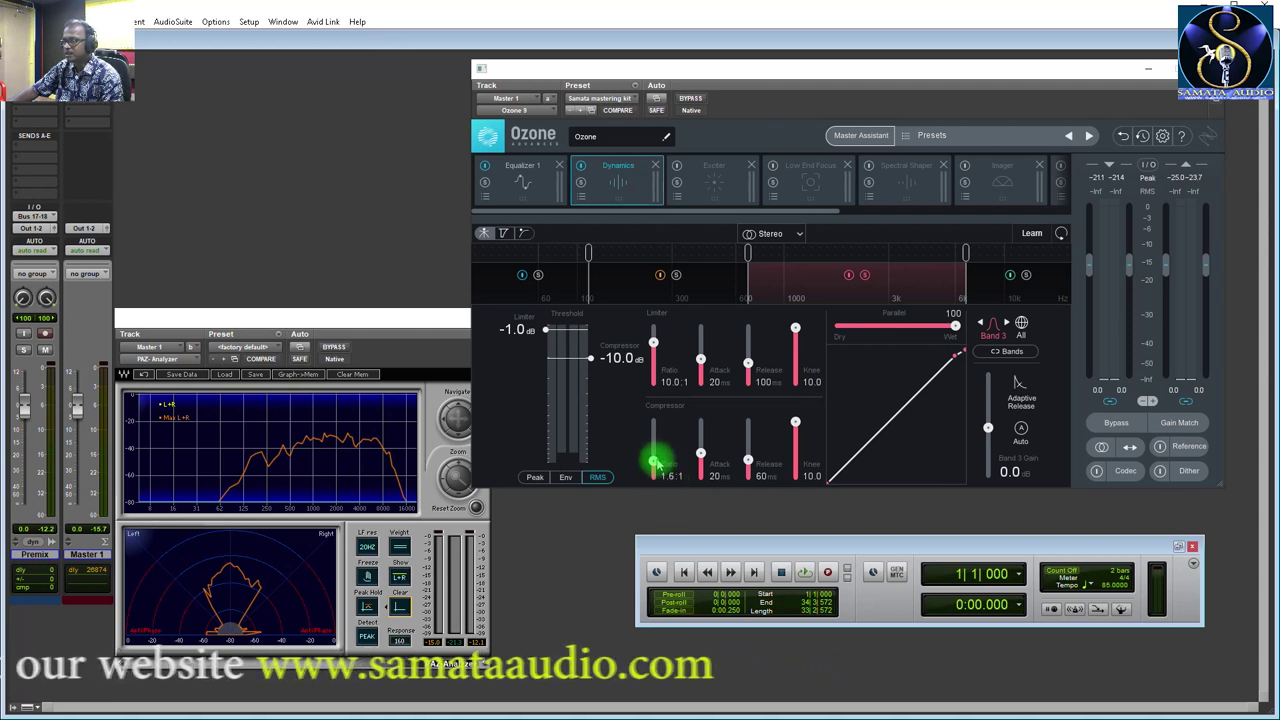
Set Band 3's compressor to a 2.0:1 ratio, 46 ms release and -19.0 dB threshold, and its limiter knee to 6.1.
left_click_drag(655, 462, 684, 487)
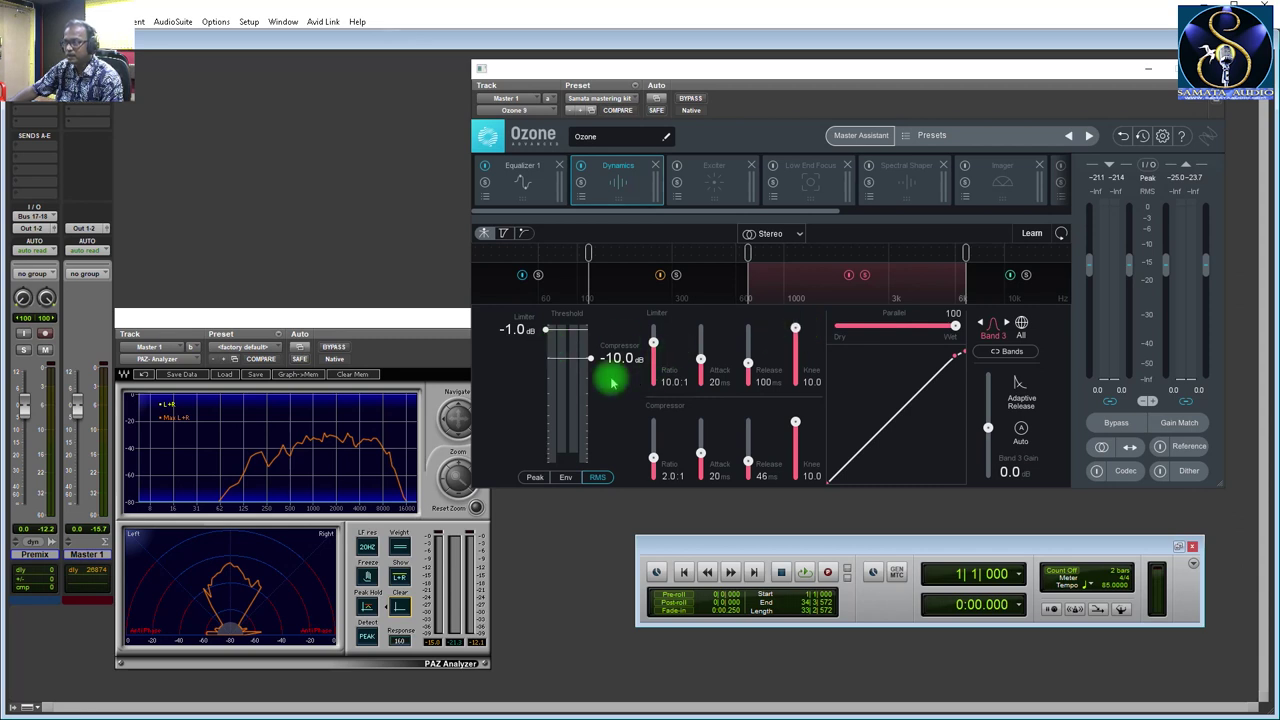
left_click_drag(796, 330, 797, 337)
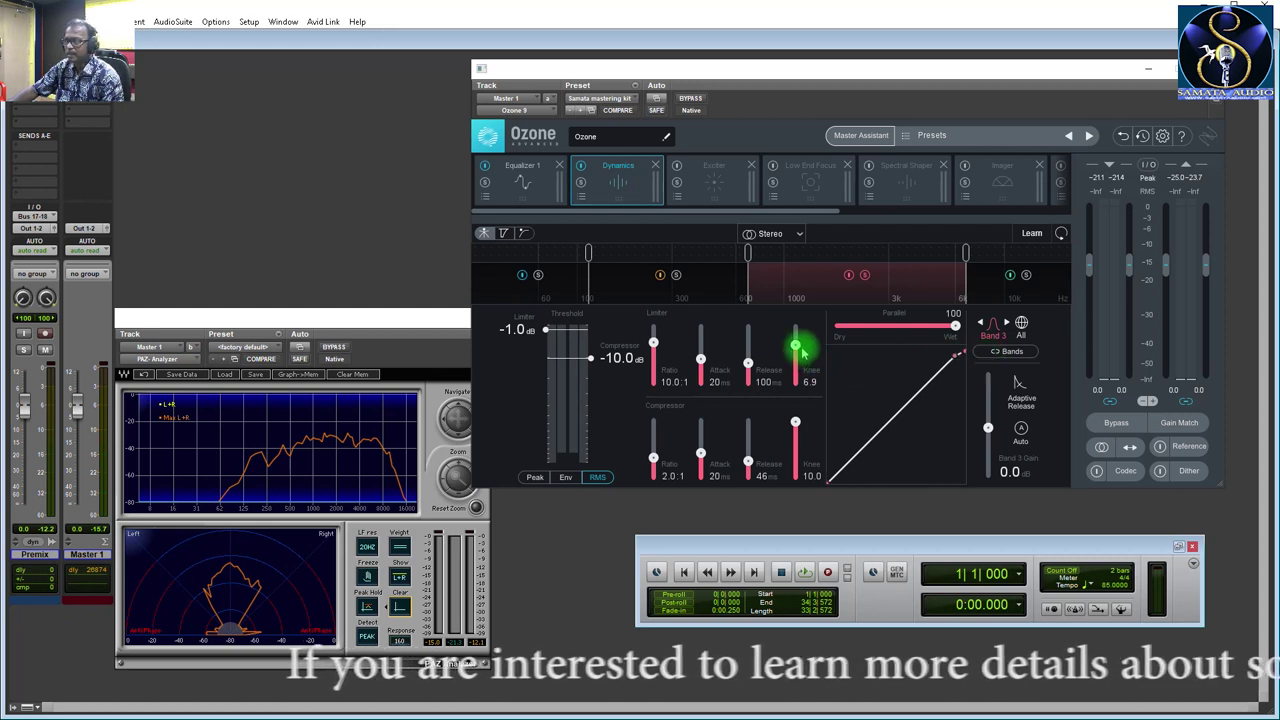
left_click_drag(797, 347, 797, 351)
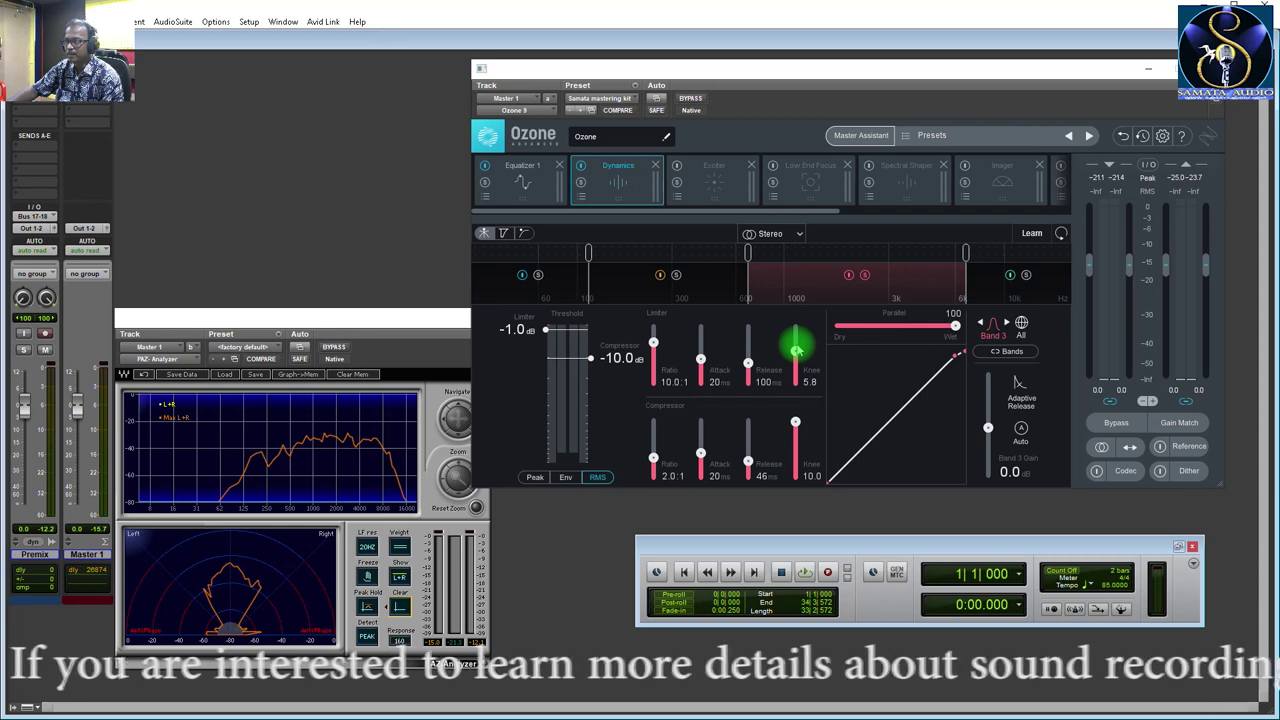
left_click_drag(797, 349, 794, 343)
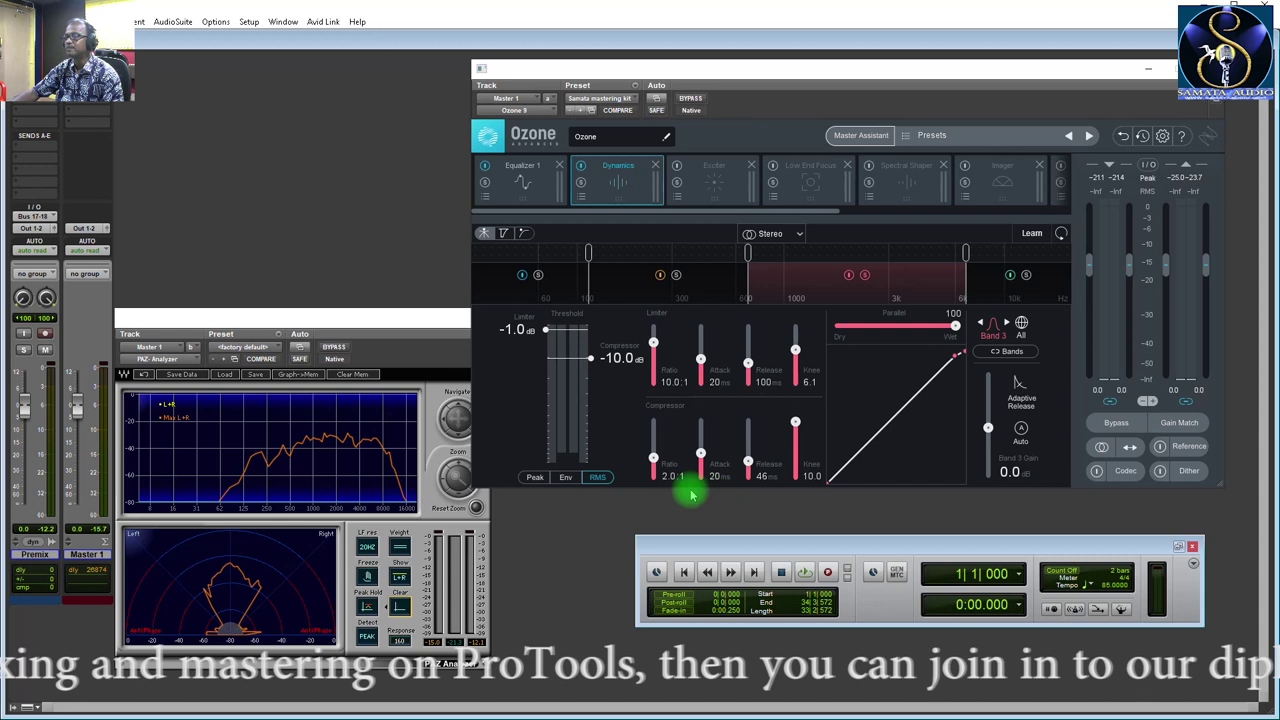
left_click_drag(583, 352, 590, 403)
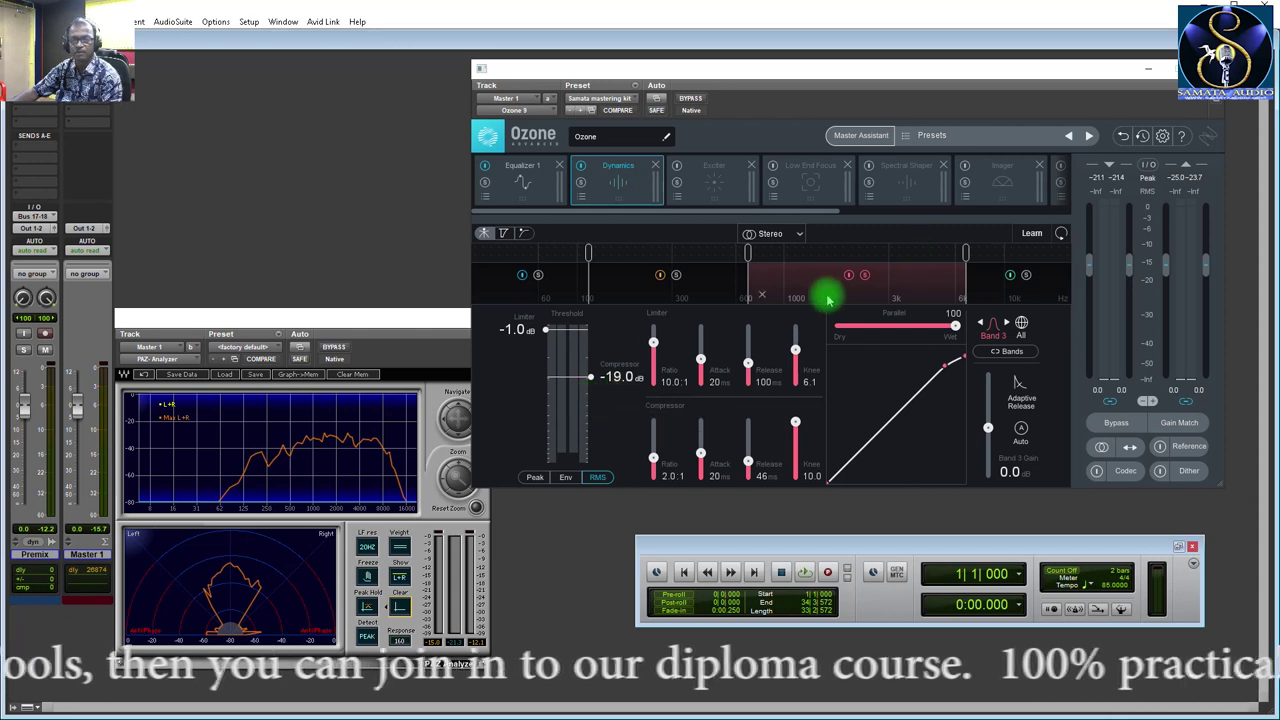
Play the track with cleared analyzer peaks, setting Band 3's gain to 2.5 dB and limiter threshold to -3.0 dB.
key("space")
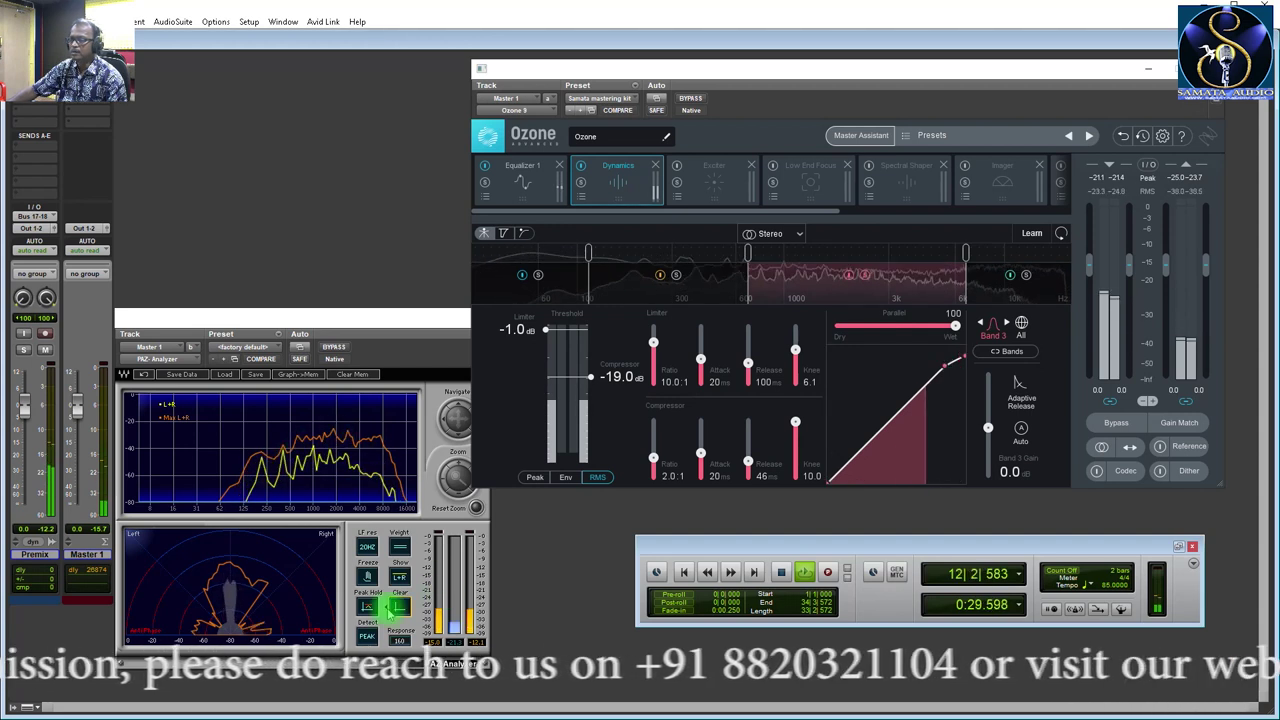
left_click(398, 607)
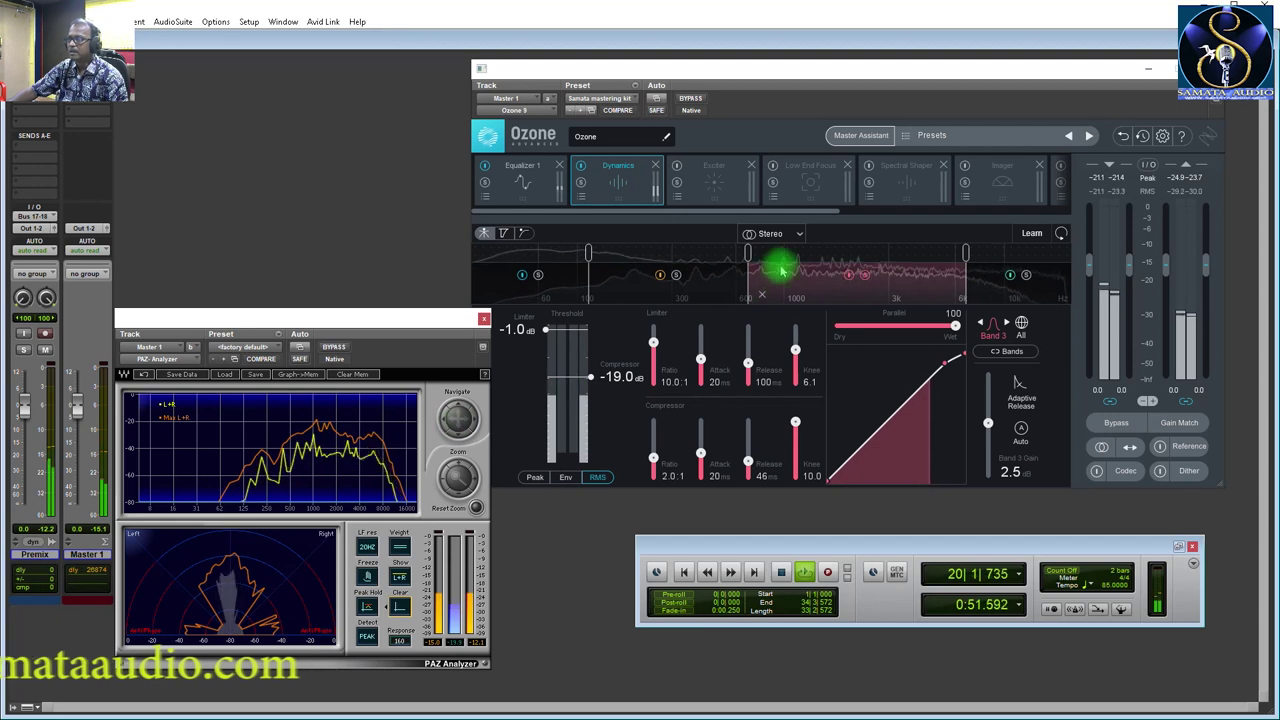
key("space")
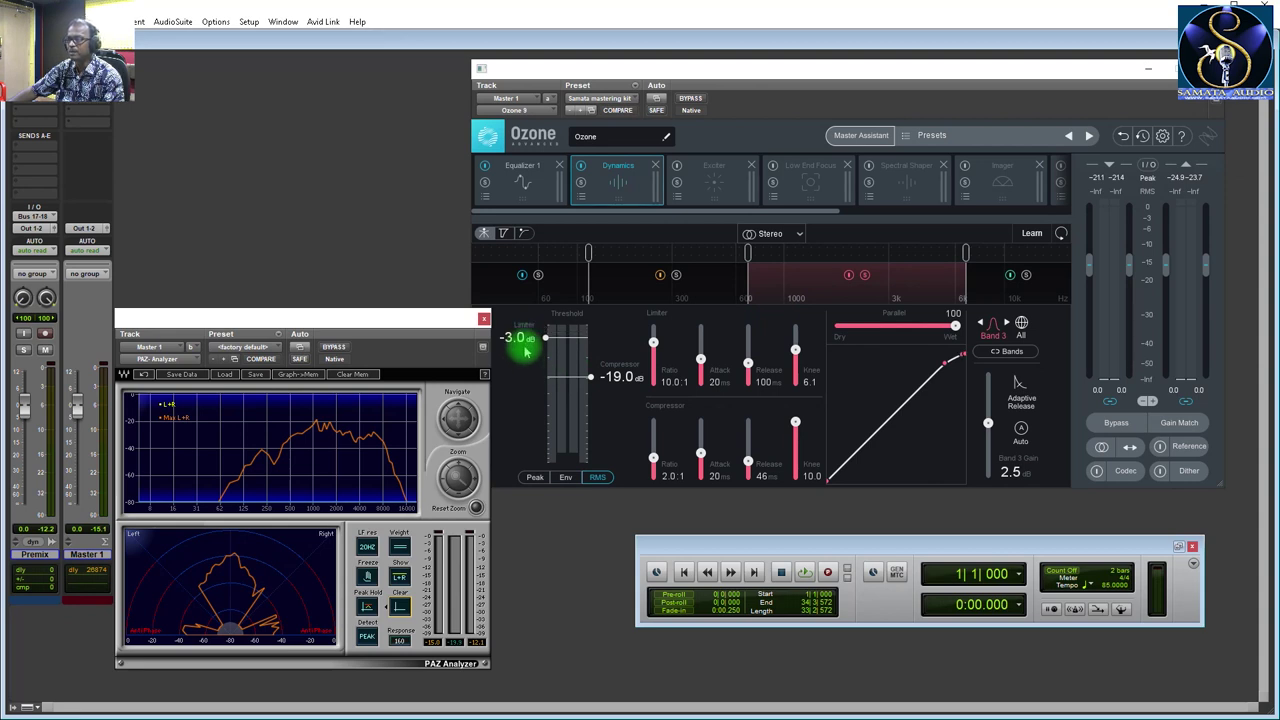
Set Band 3's compressor threshold to -23.0 dB during playback and audition it with Bands 1 and 4 also soloed.
key("space")
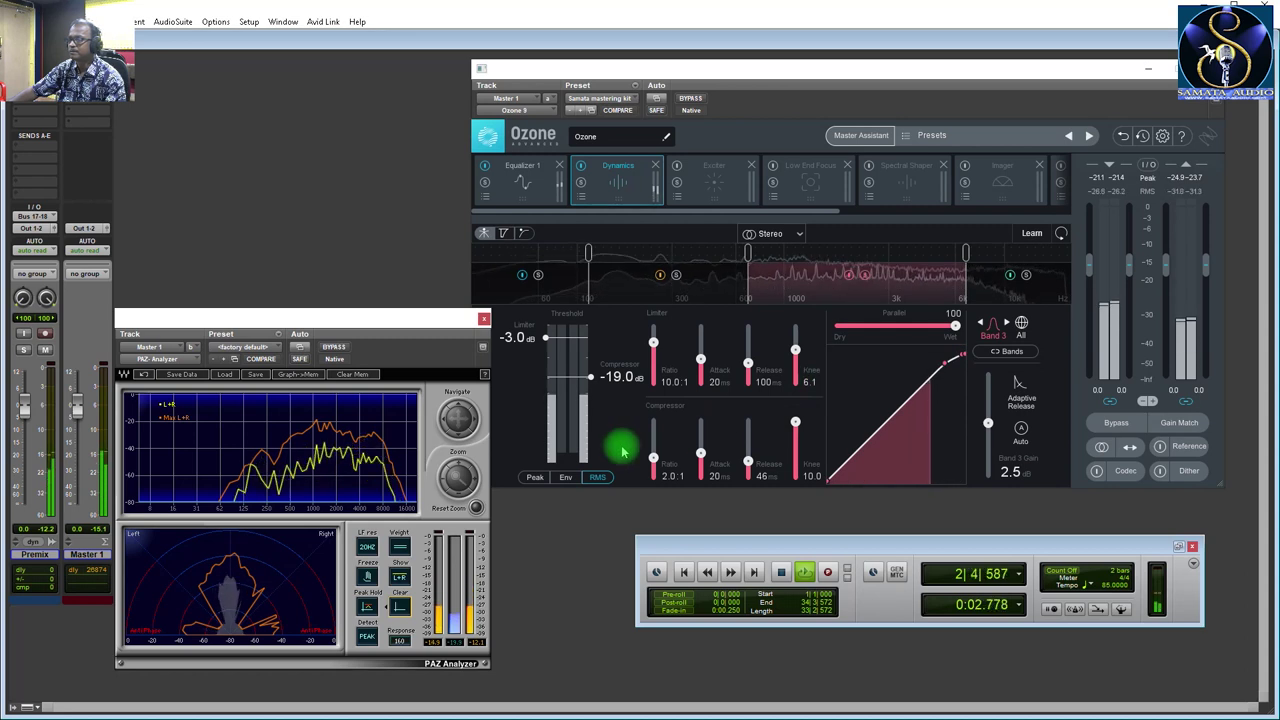
left_click_drag(592, 379, 593, 383)
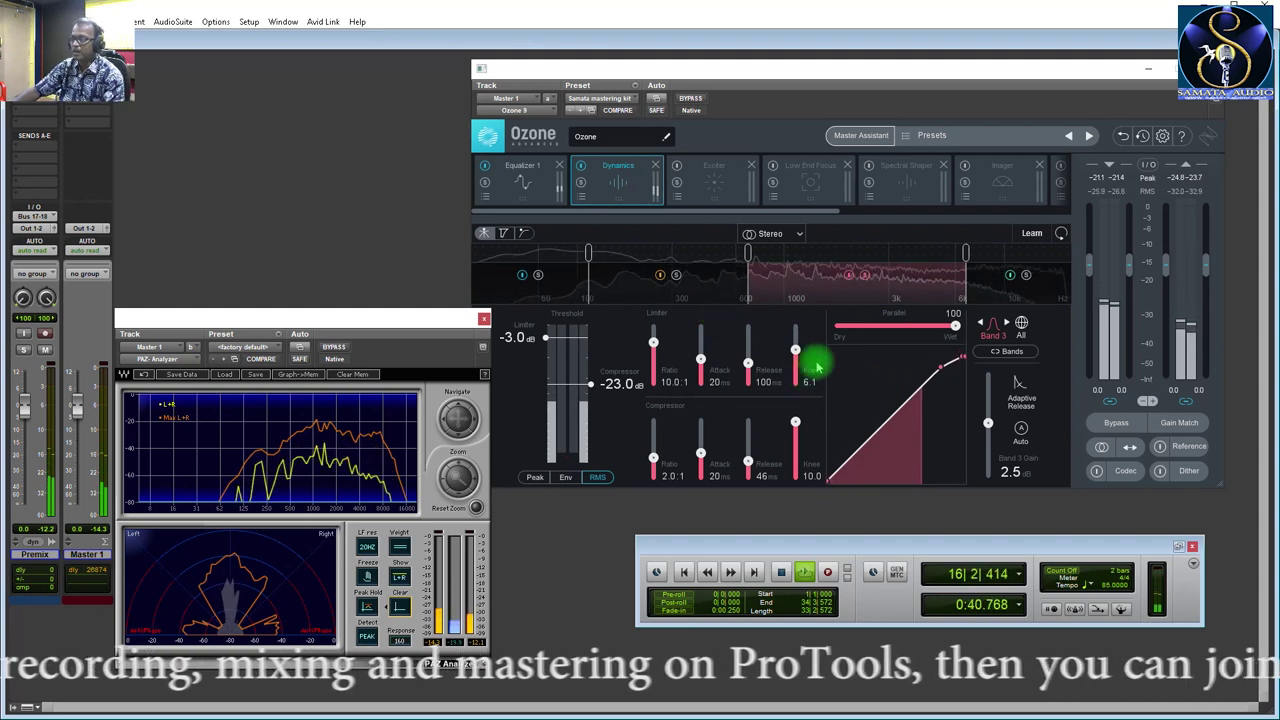
left_click(1030, 280)
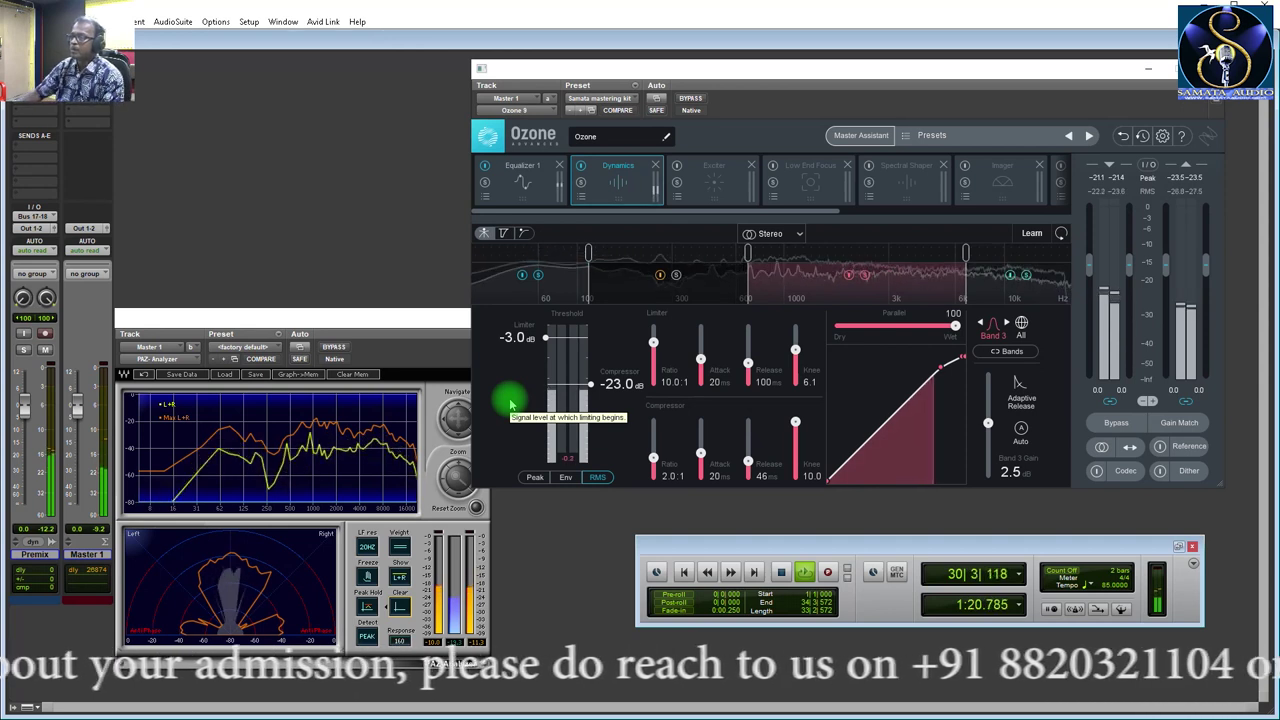
key("space")
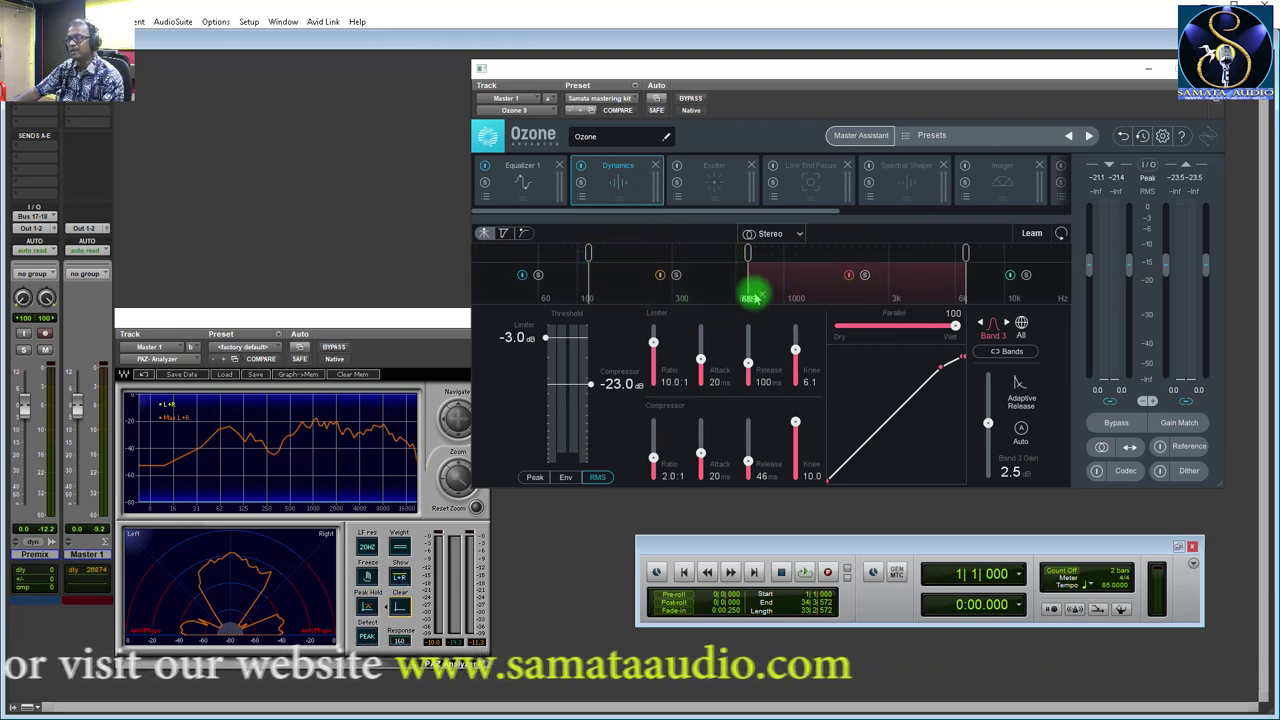
Solo Band 2 and play the track to audition that band alone.
left_click(688, 287)
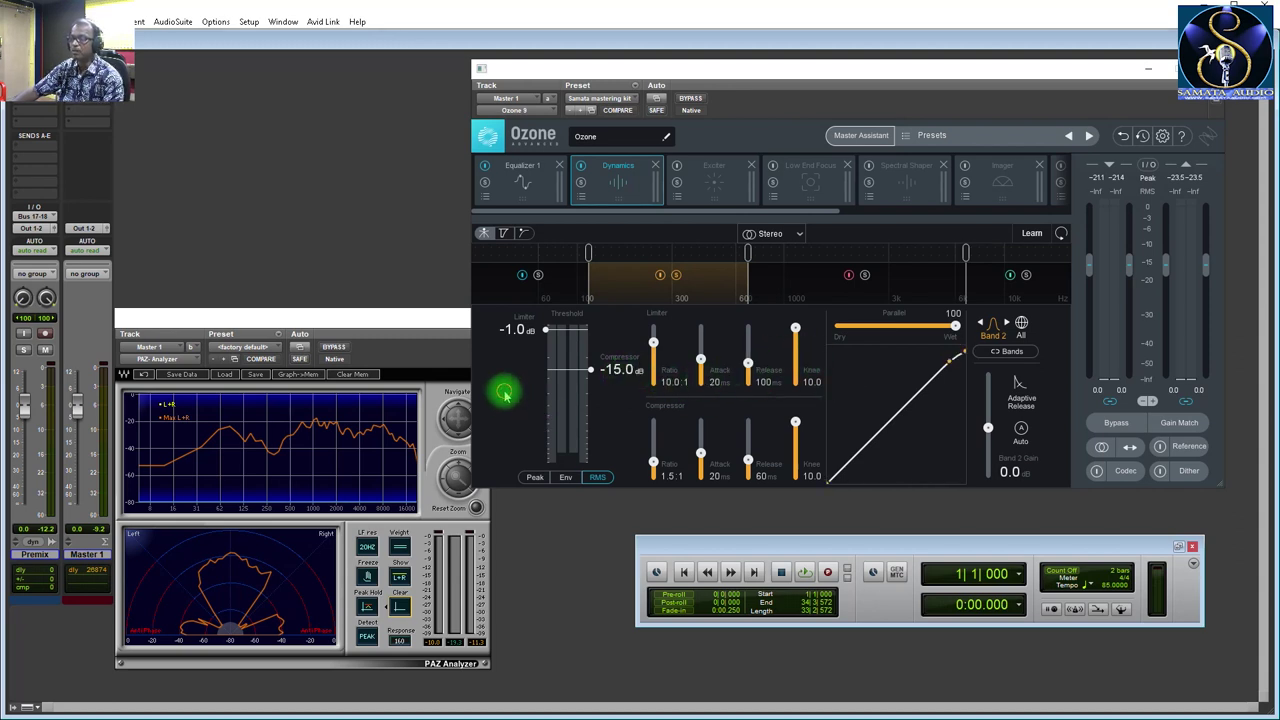
key("space")
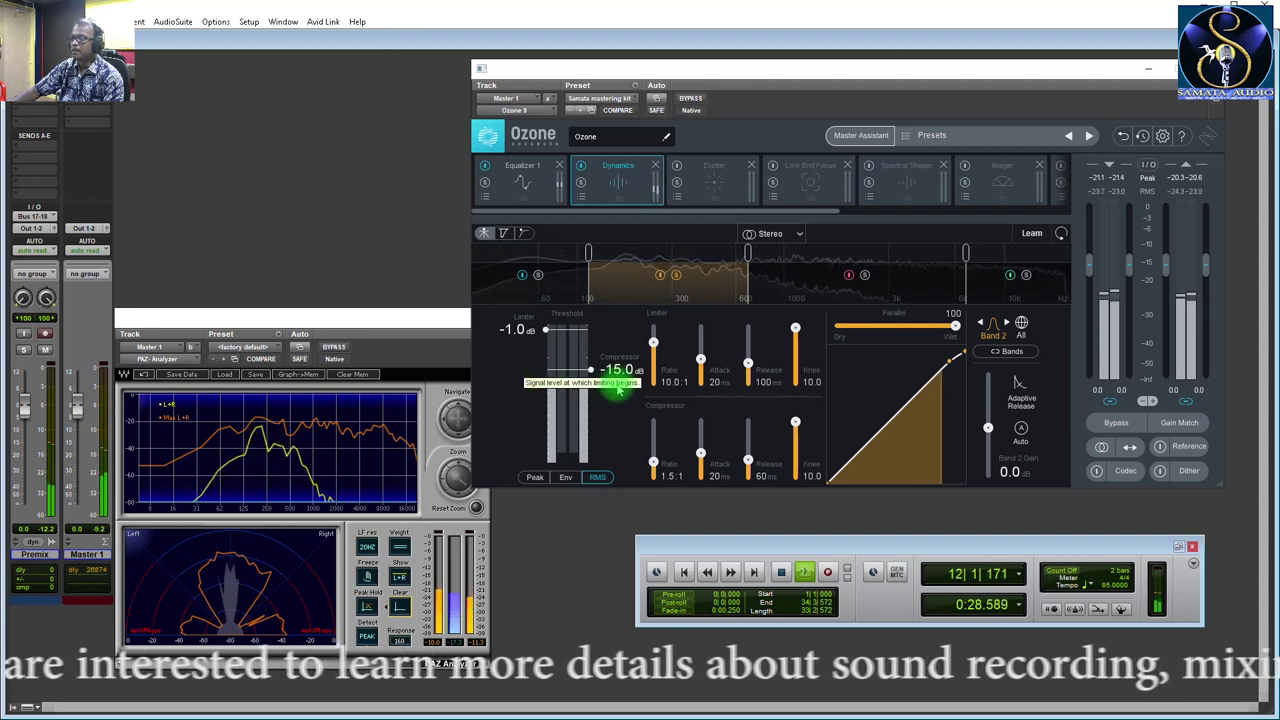
key("space")
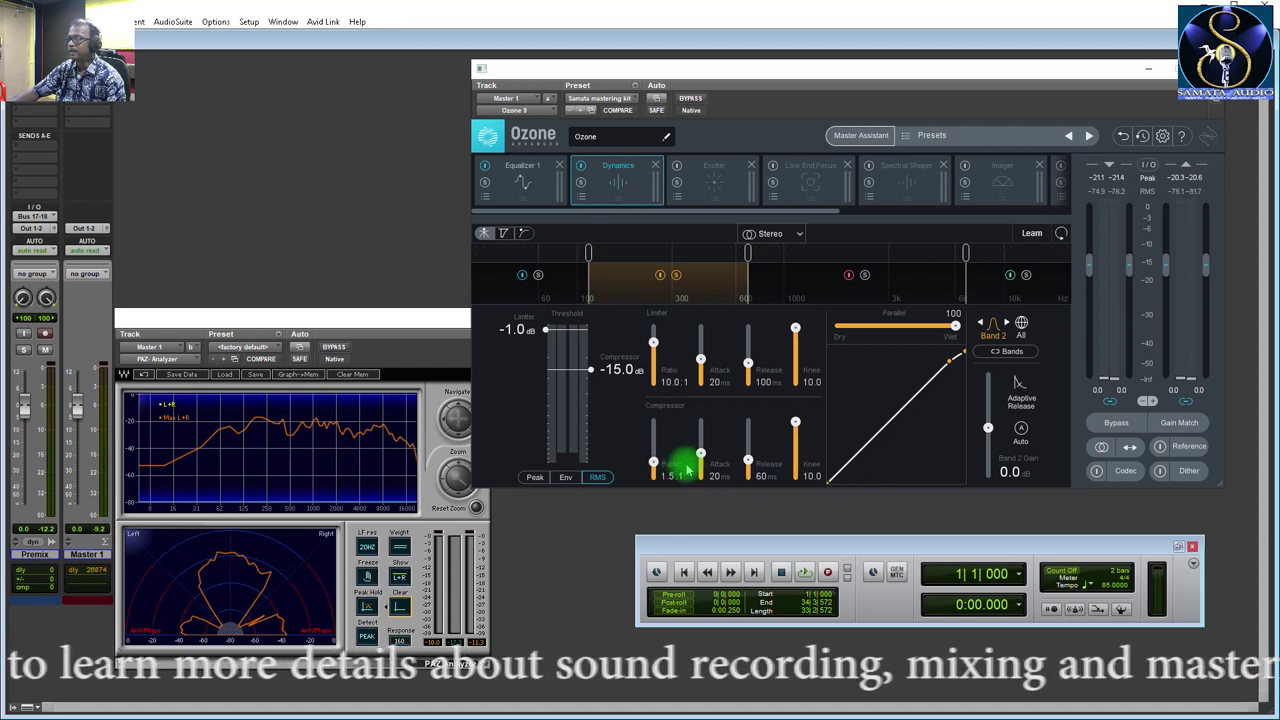
Set Band 2's compressor ratio to 2.5:1 and release to 50 ms, and its limiter threshold to -1.6 dB and knee to 7.9.
left_click_drag(653, 465, 656, 456)
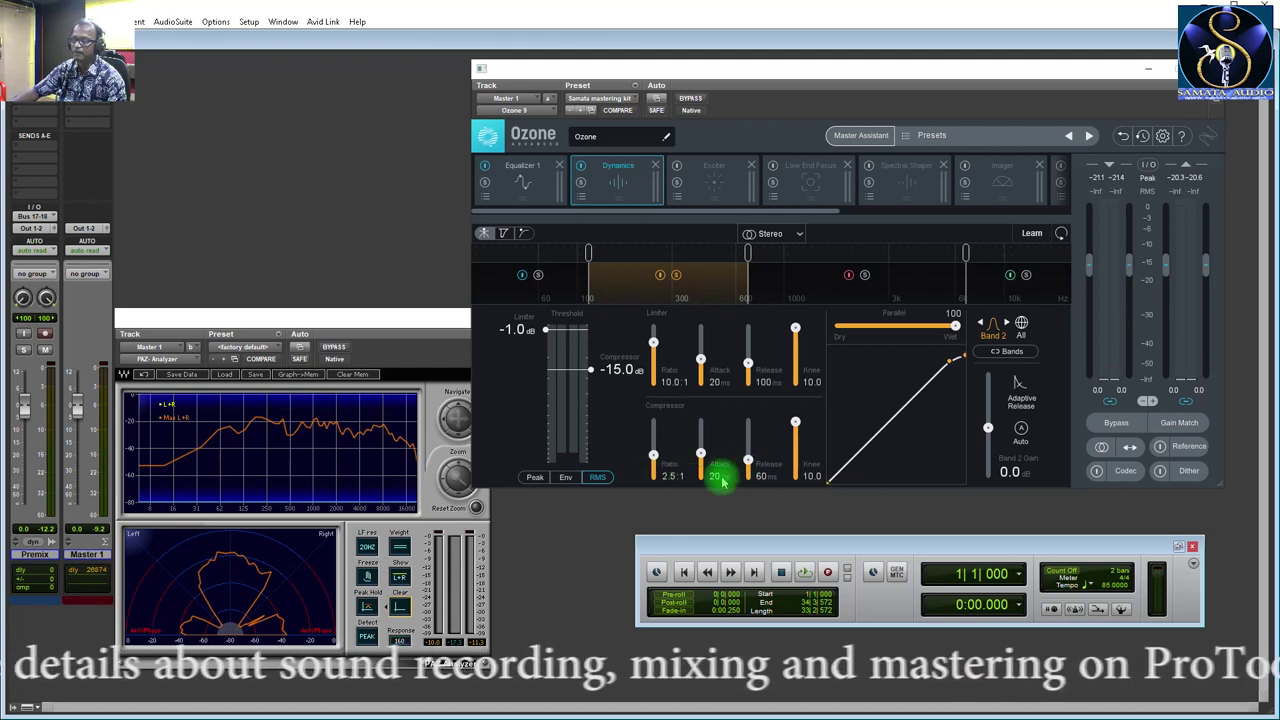
left_click_drag(746, 457, 748, 472)
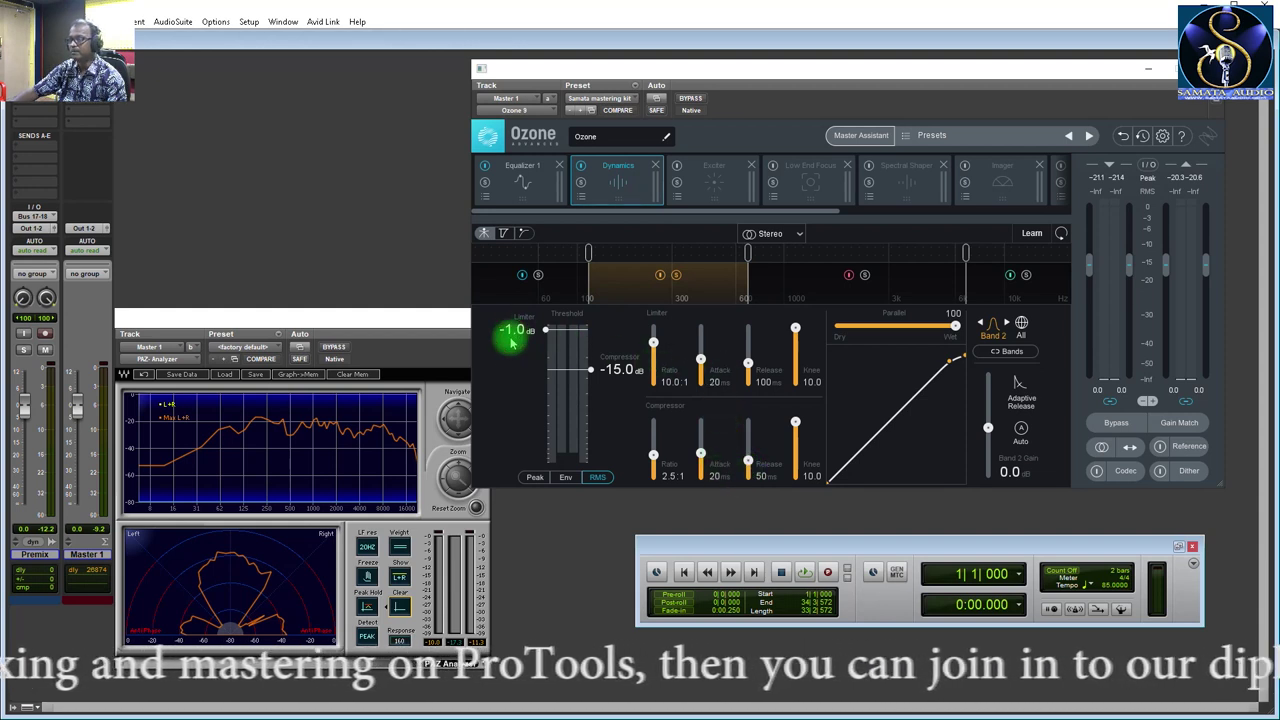
left_click_drag(510, 339, 535, 388)
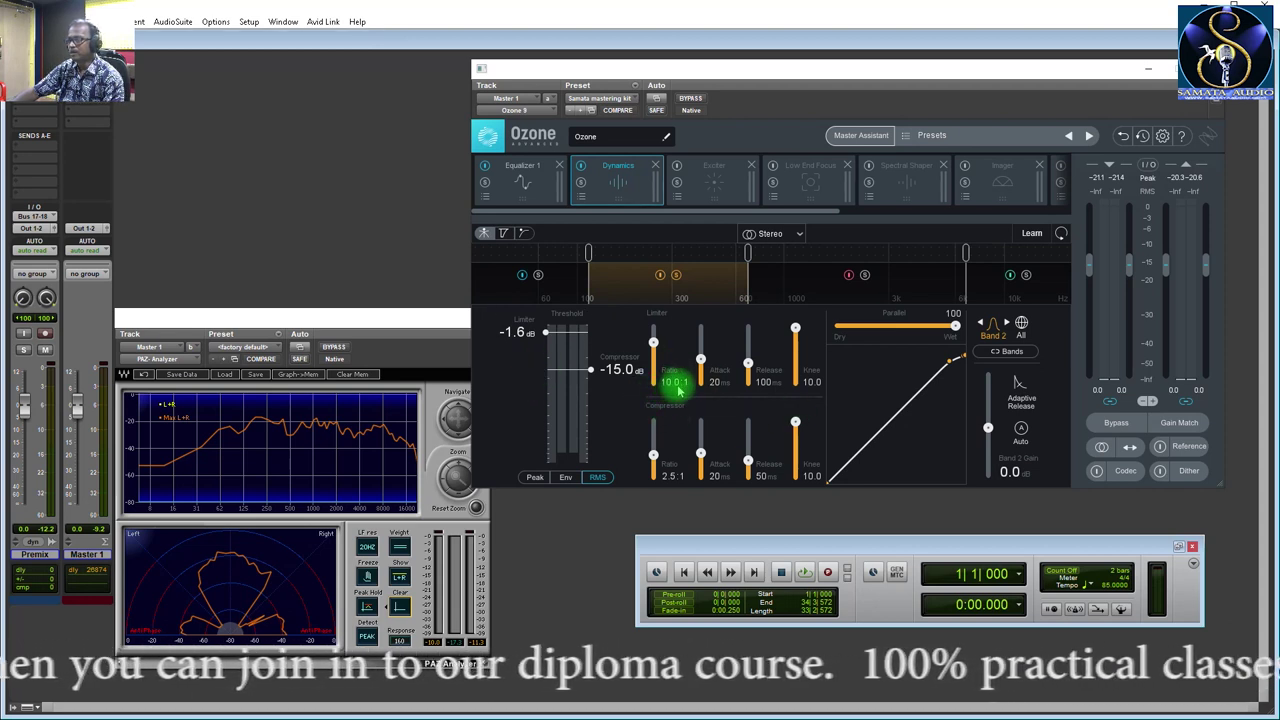
left_click_drag(795, 328, 795, 340)
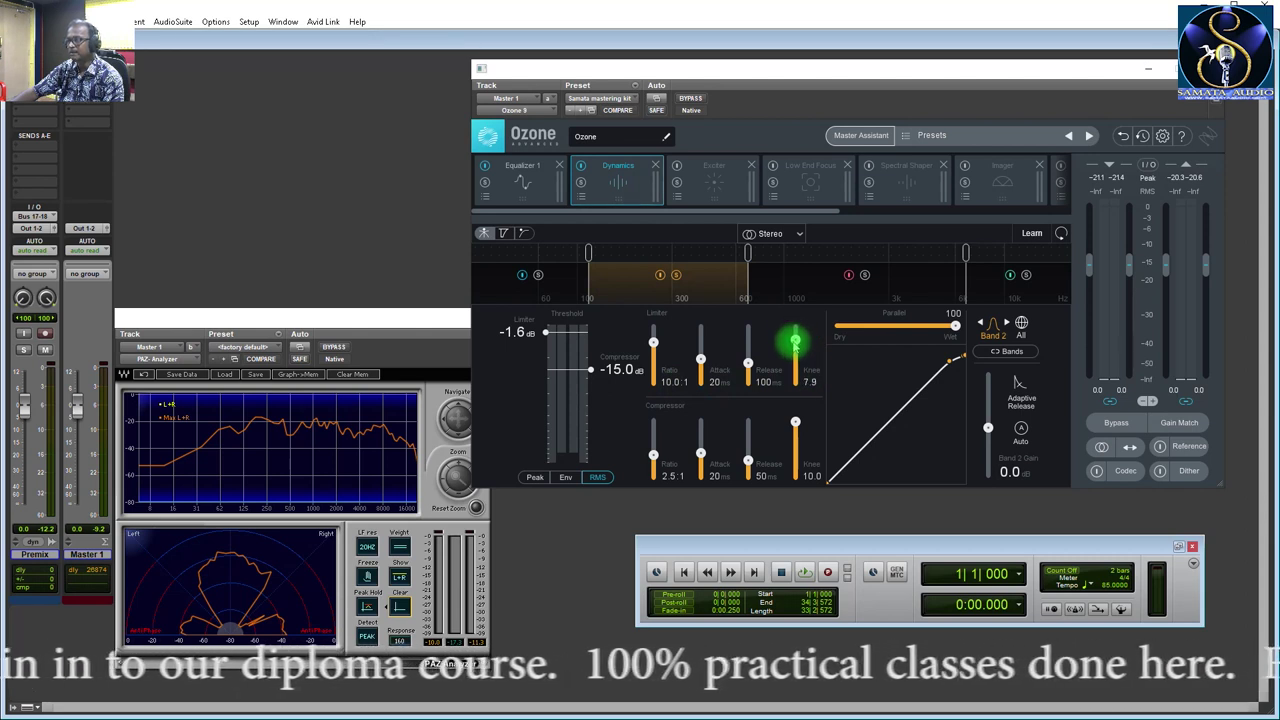
Set Band 2's limiter knee to 7.5 and the band gain to 1.6 dB, auditioning the band between the two changes.
left_click_drag(795, 345, 795, 342)
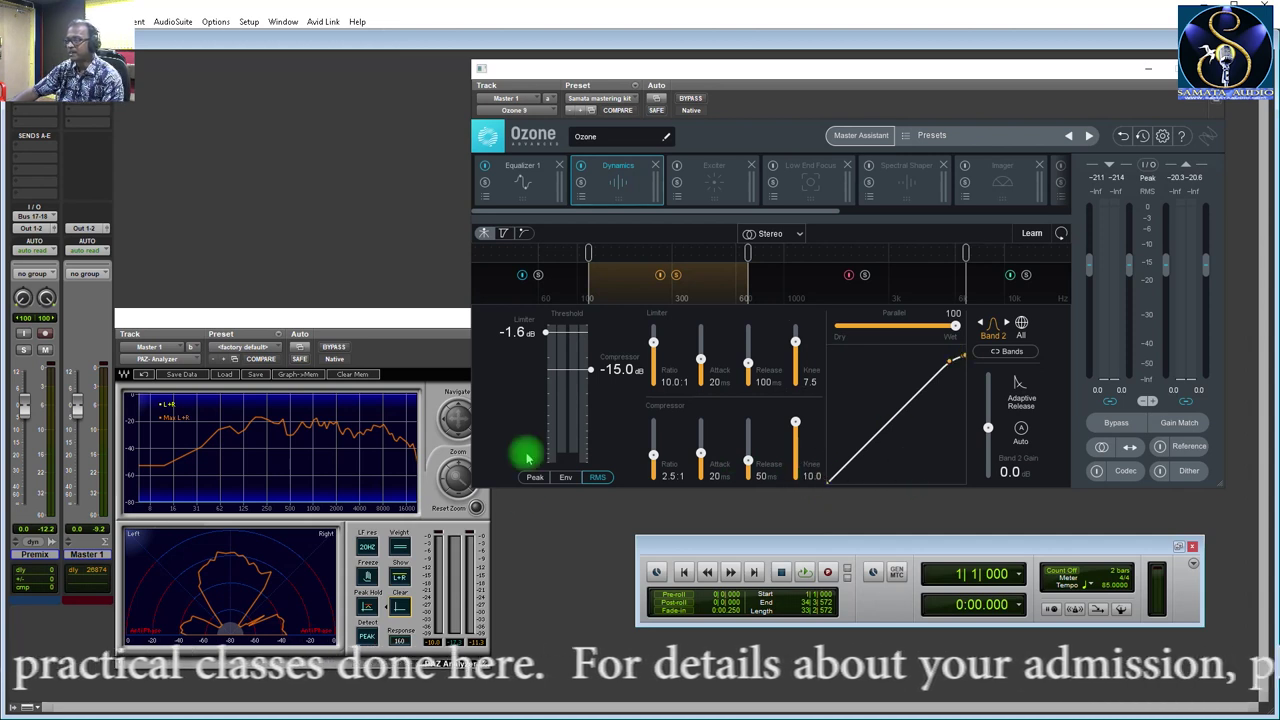
key("space")
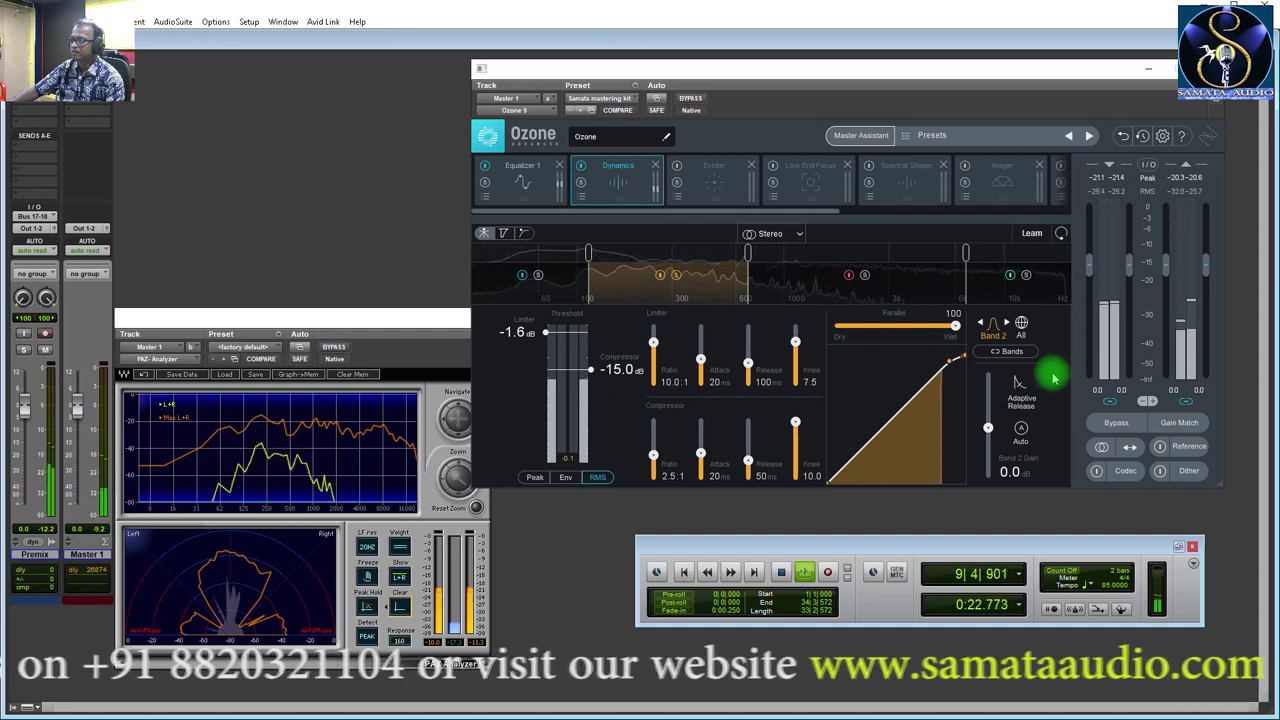
key("space")
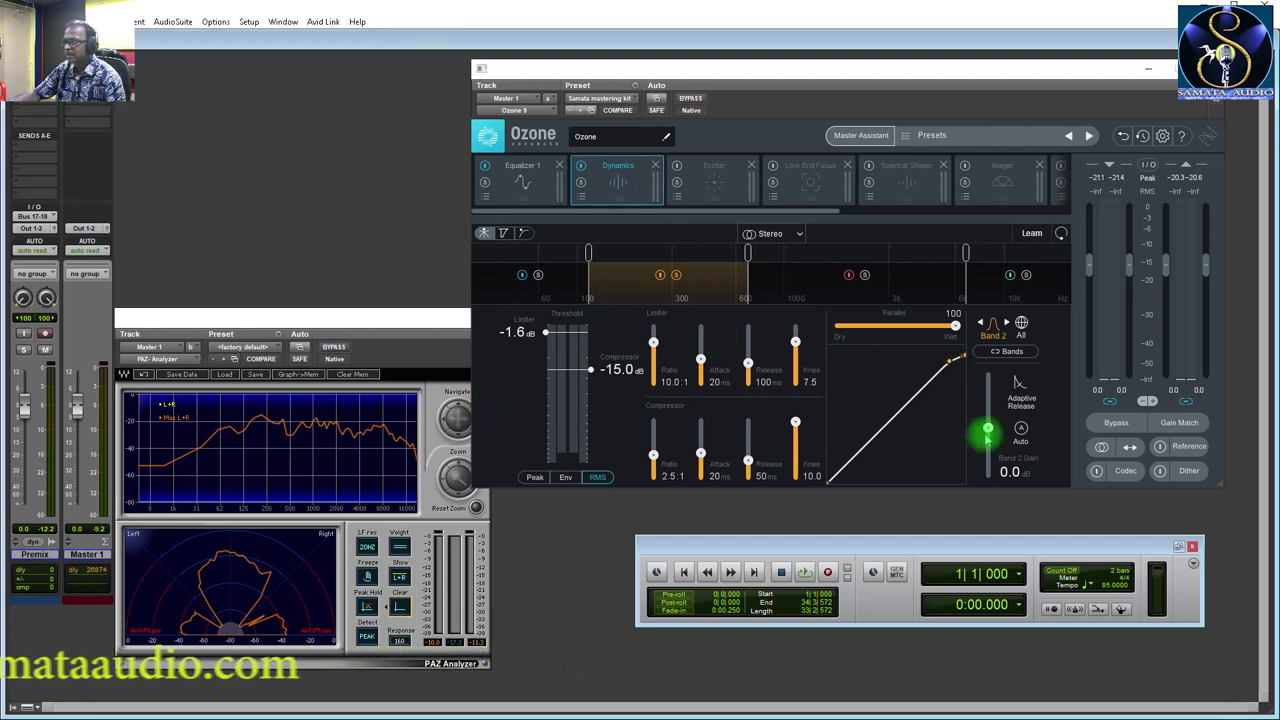
scroll(988, 430, "up", 4)
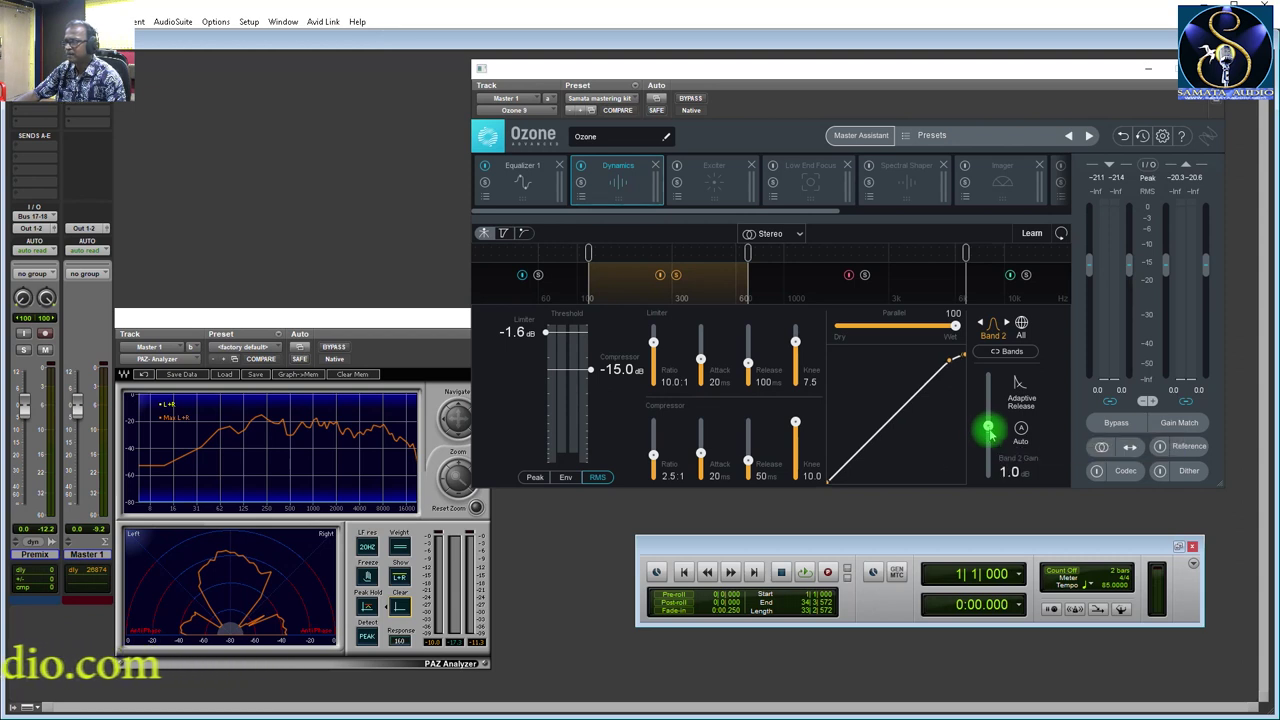
scroll(990, 432, "up", 1)
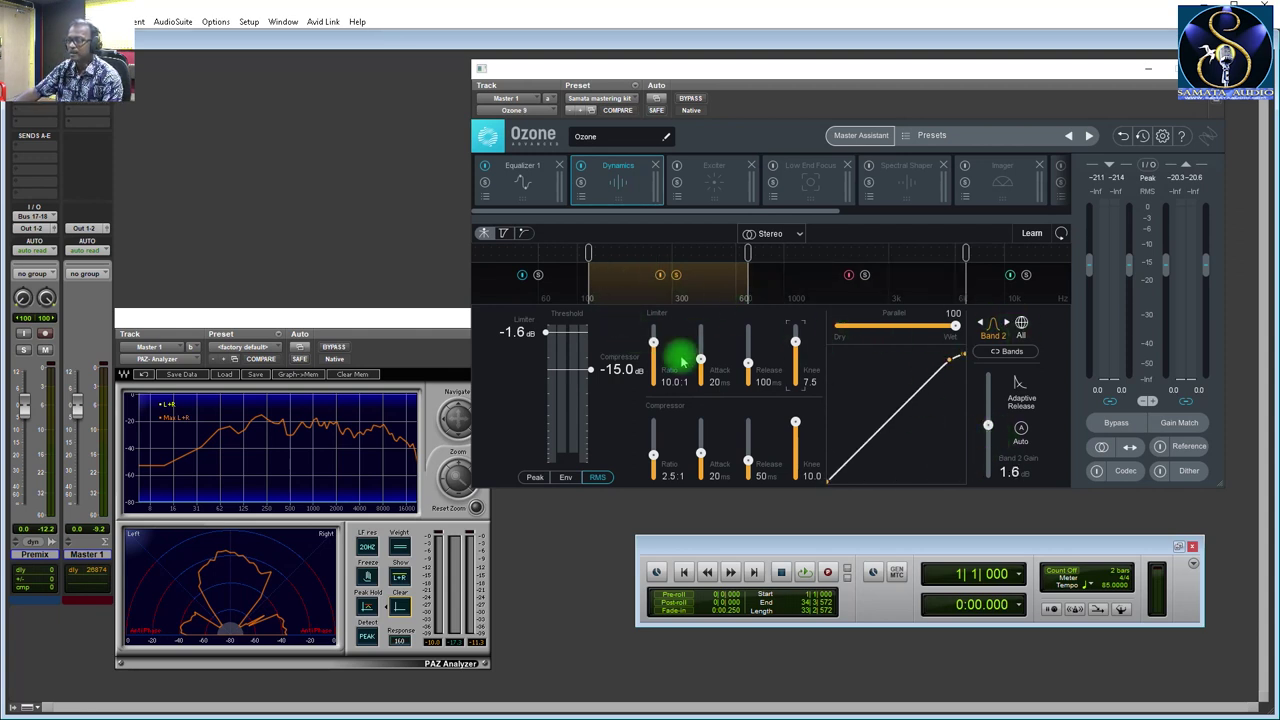
Set Band 2's compressor threshold to -16.0 dB while the track plays.
key("space")
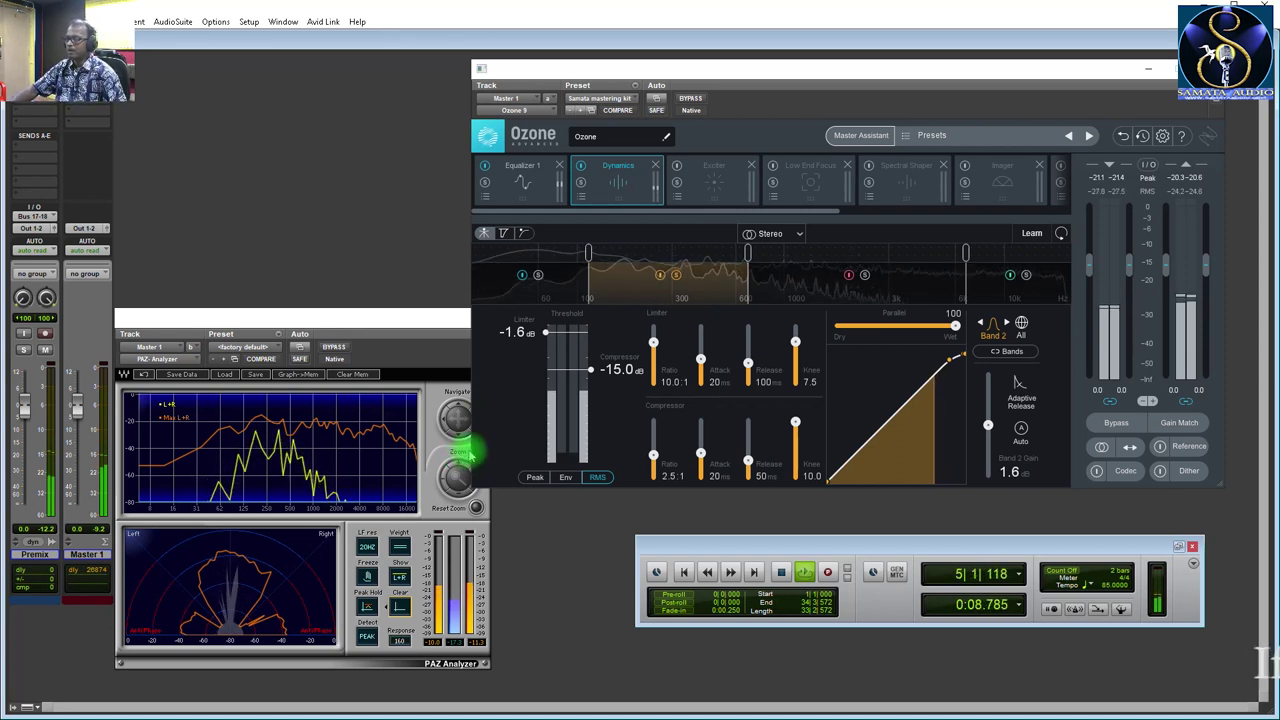
left_click_drag(614, 377, 505, 403)
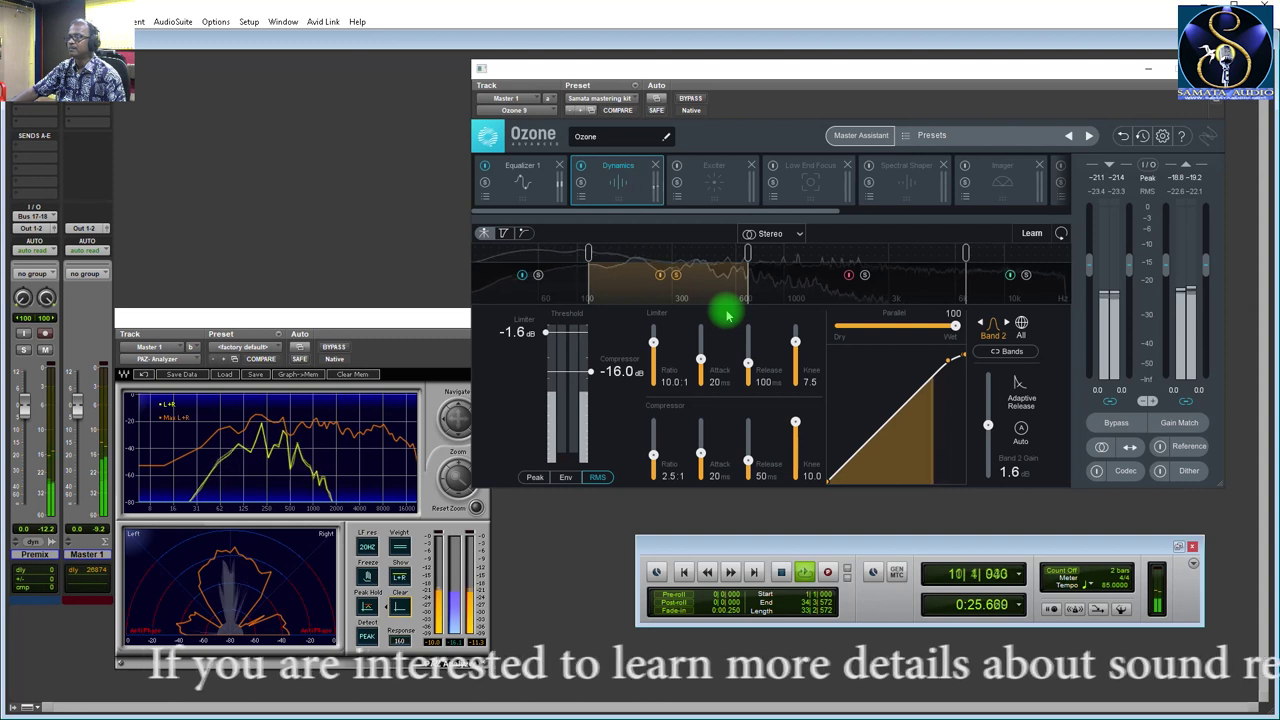
key("space")
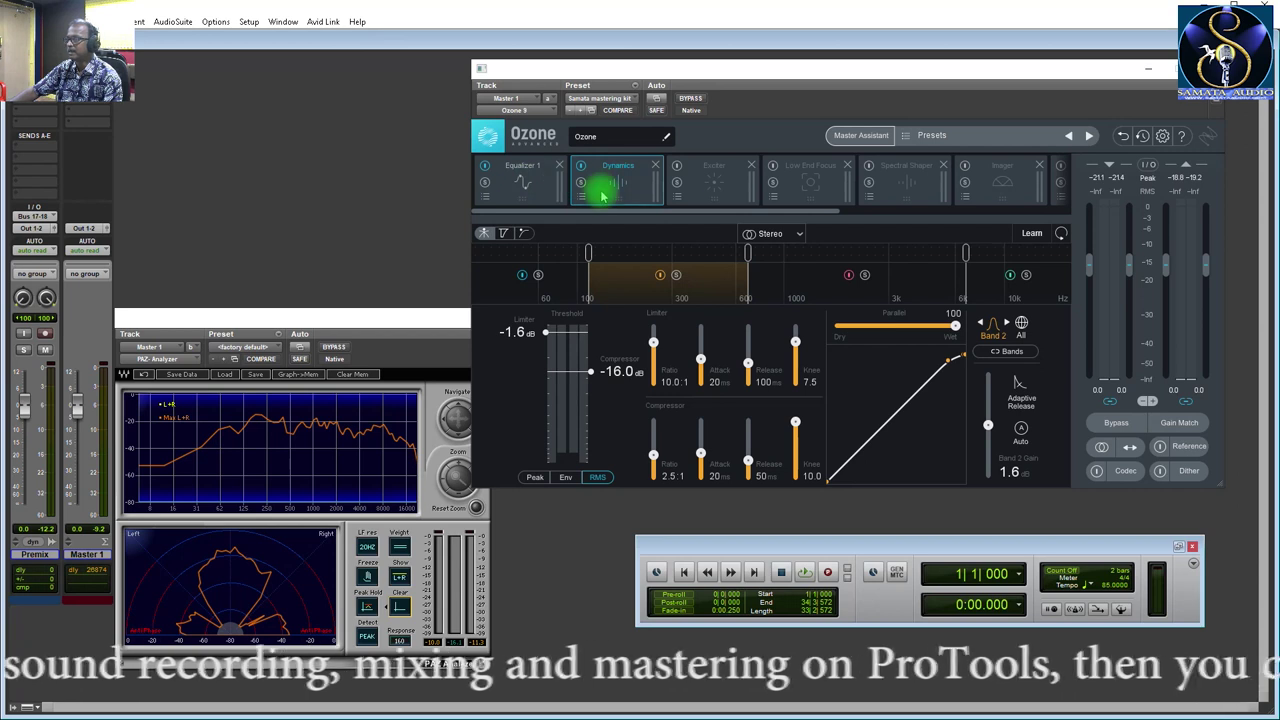
Clear the PAZ Analyzer peaks and play the full mix with no band soloed.
left_click(400, 607)
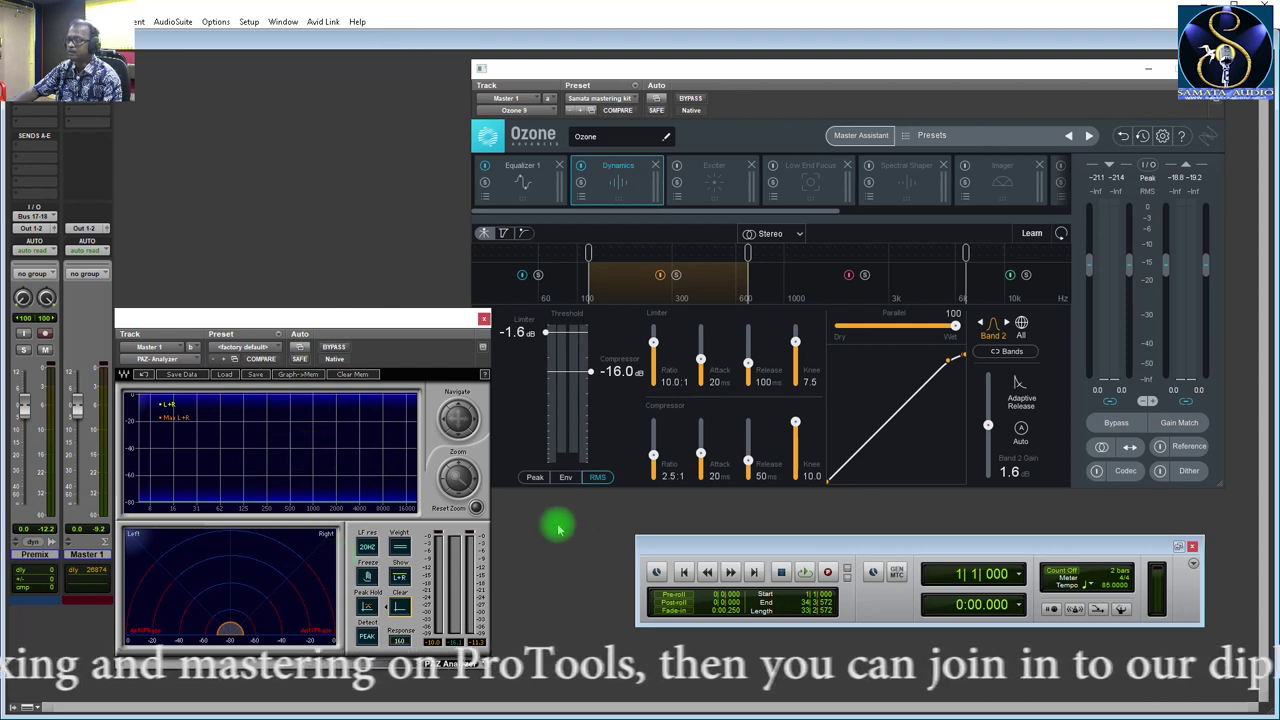
key("space")
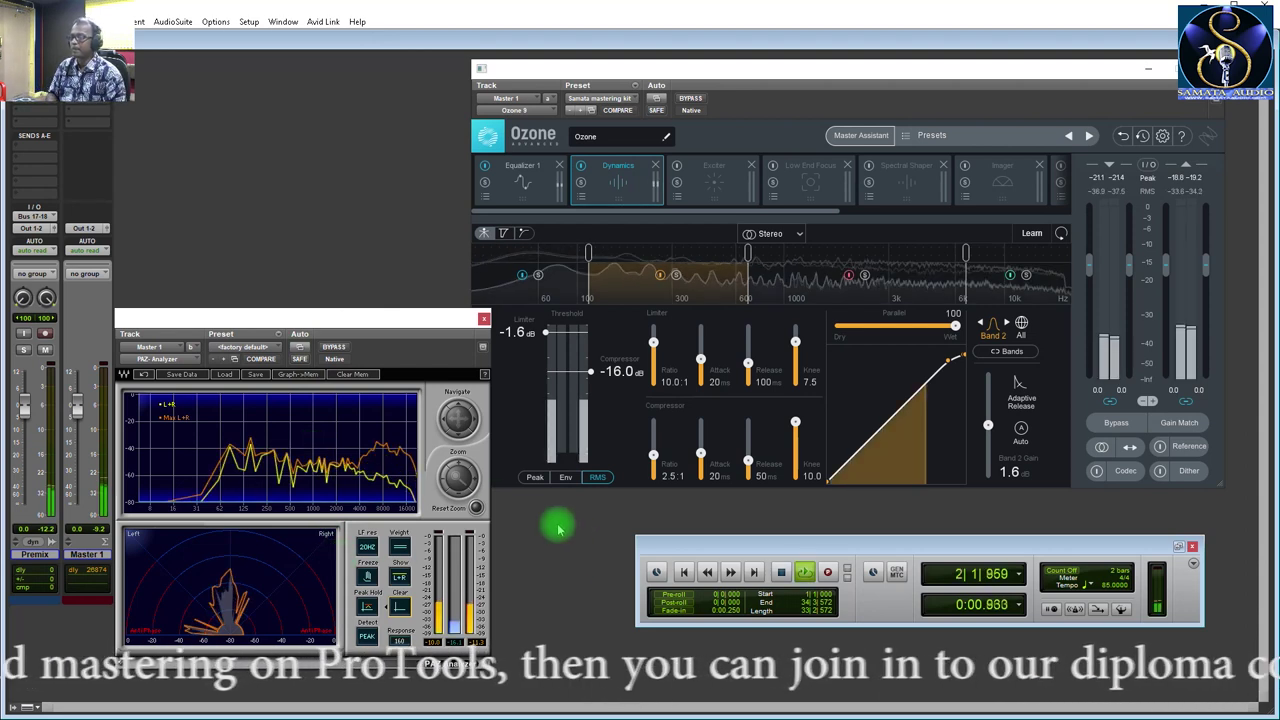
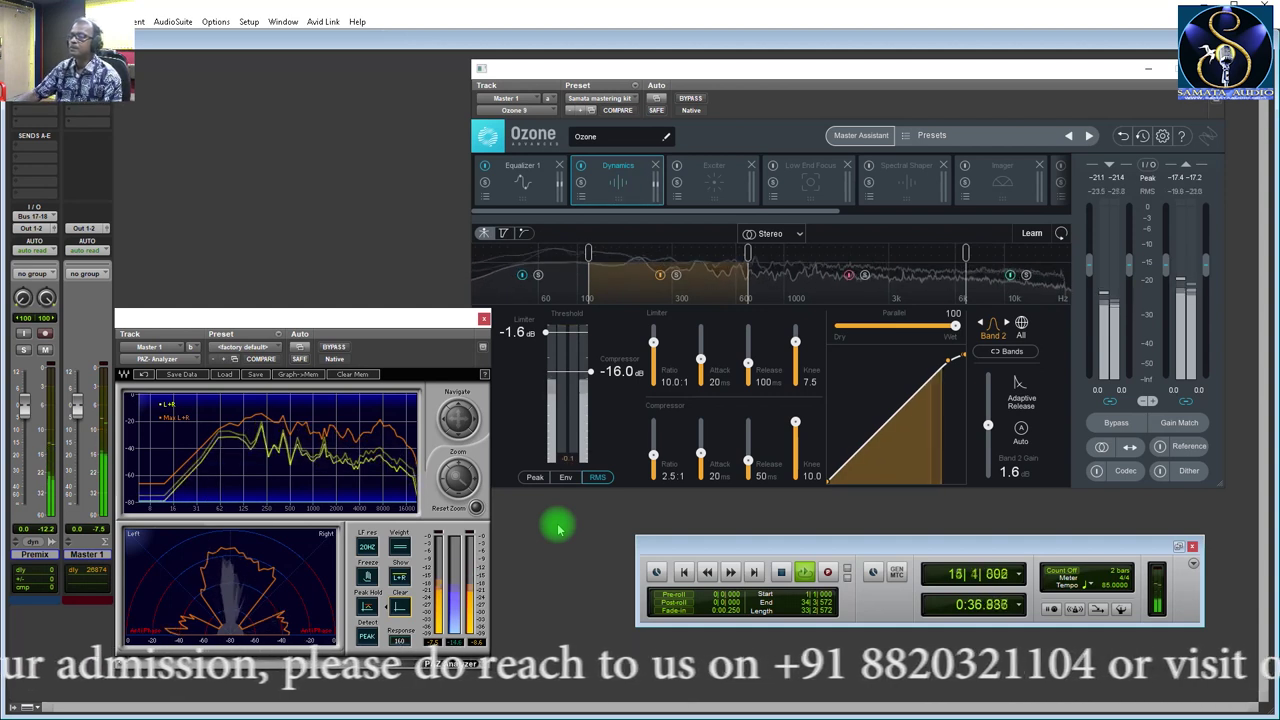
key("space")
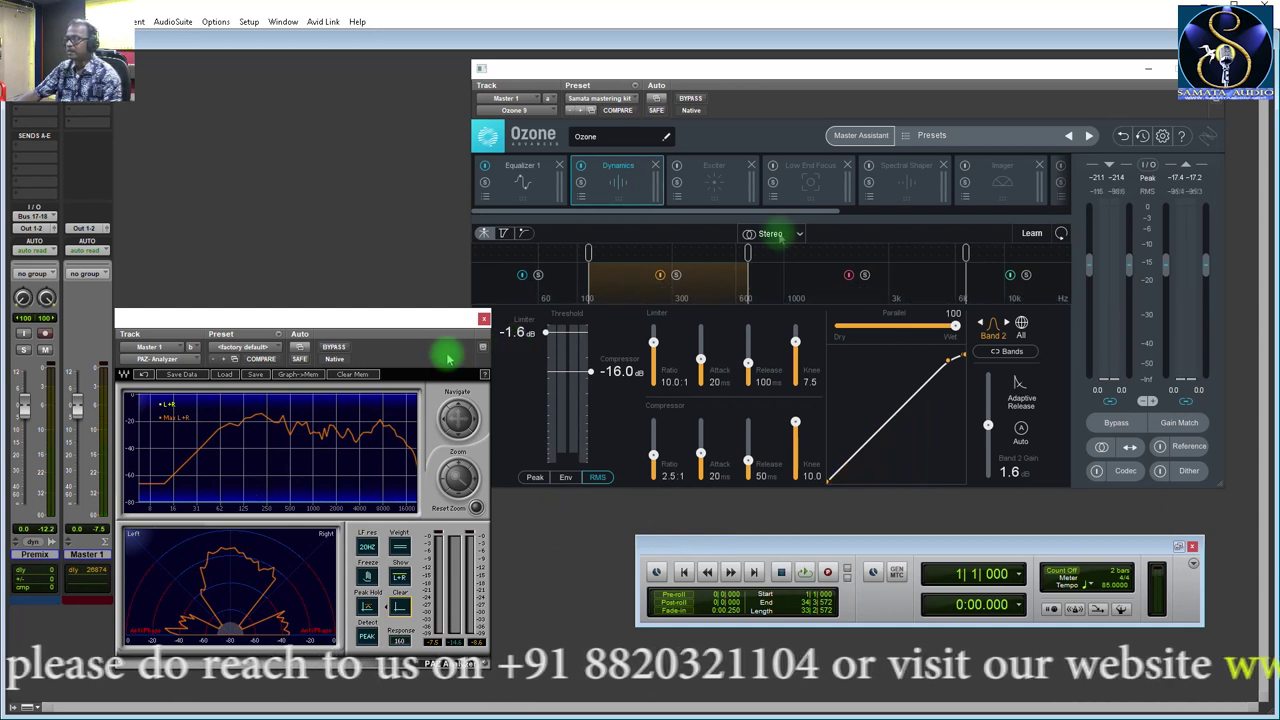
Change the Dynamics module from Stereo to Mid/Side processing and select the Side channel.
left_click(799, 236)
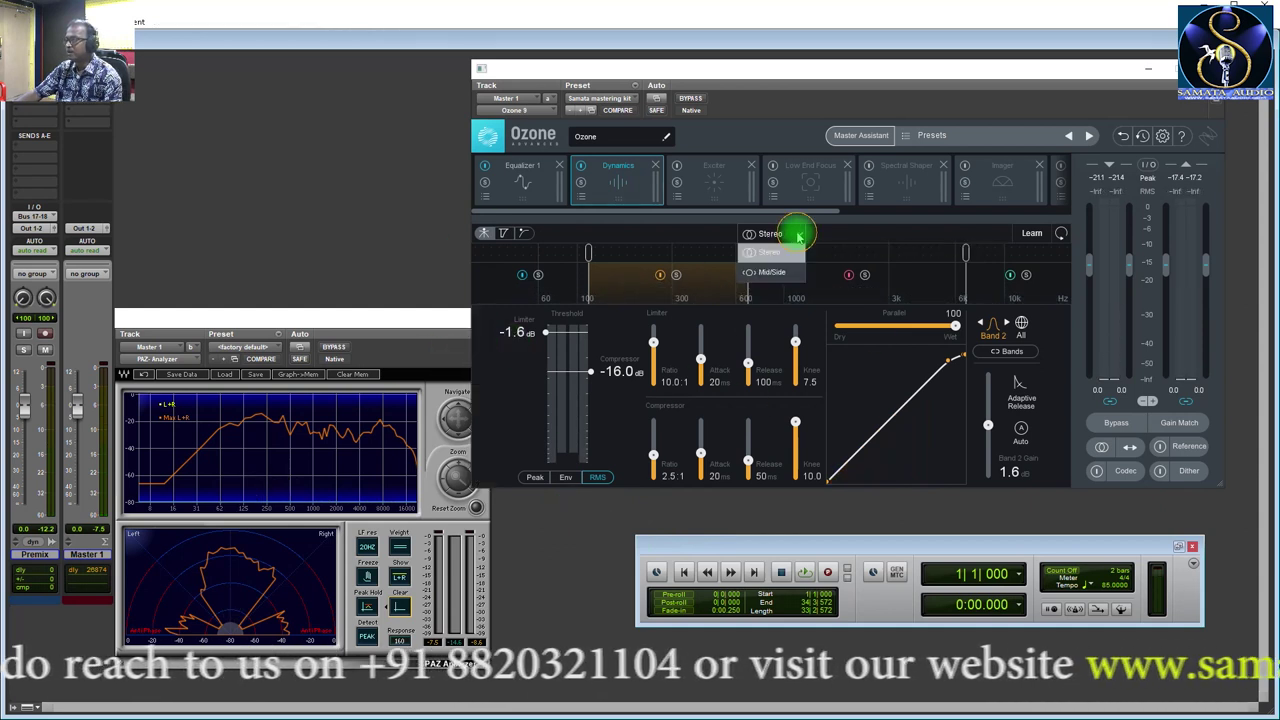
left_click(783, 274)
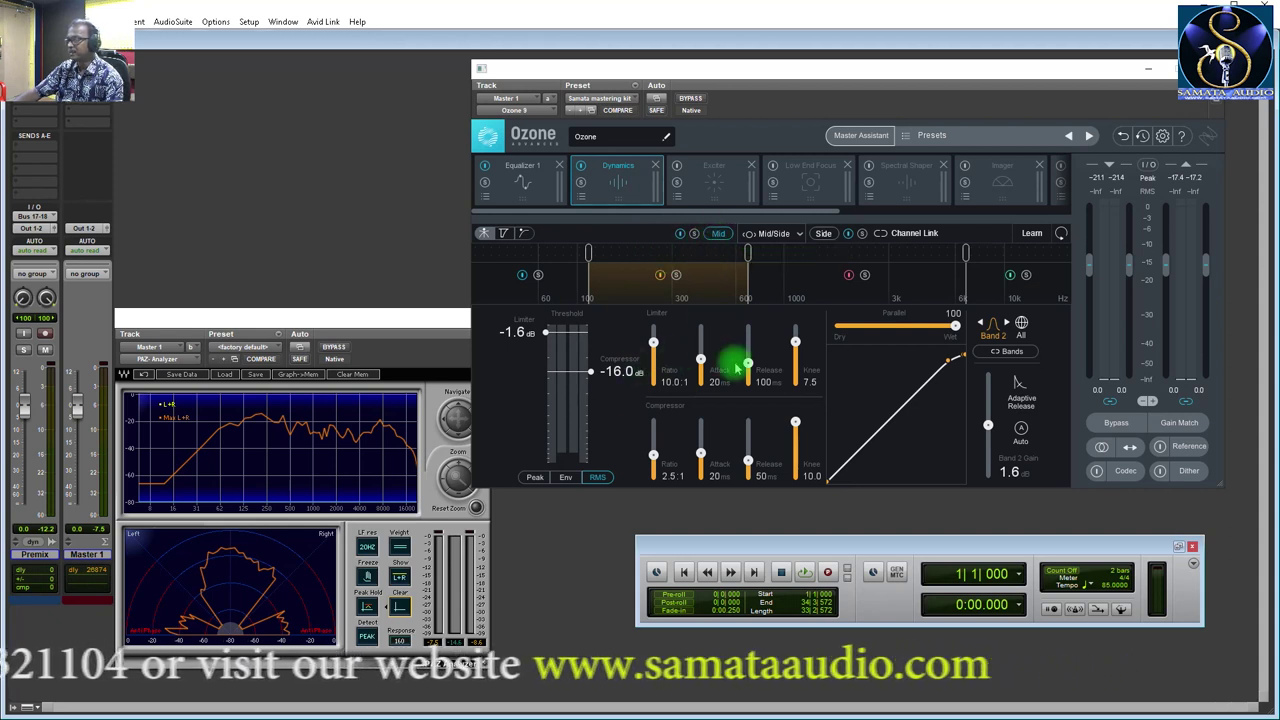
left_click(776, 233)
left_click(777, 251)
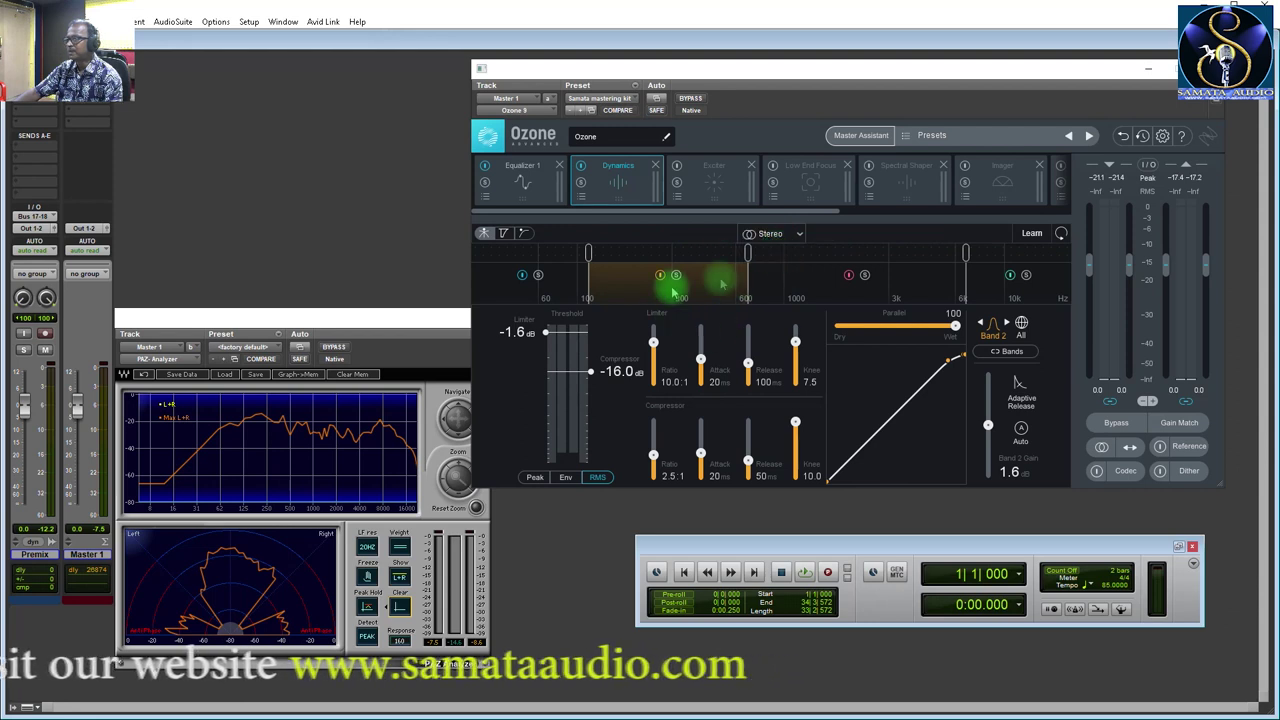
left_click(771, 234)
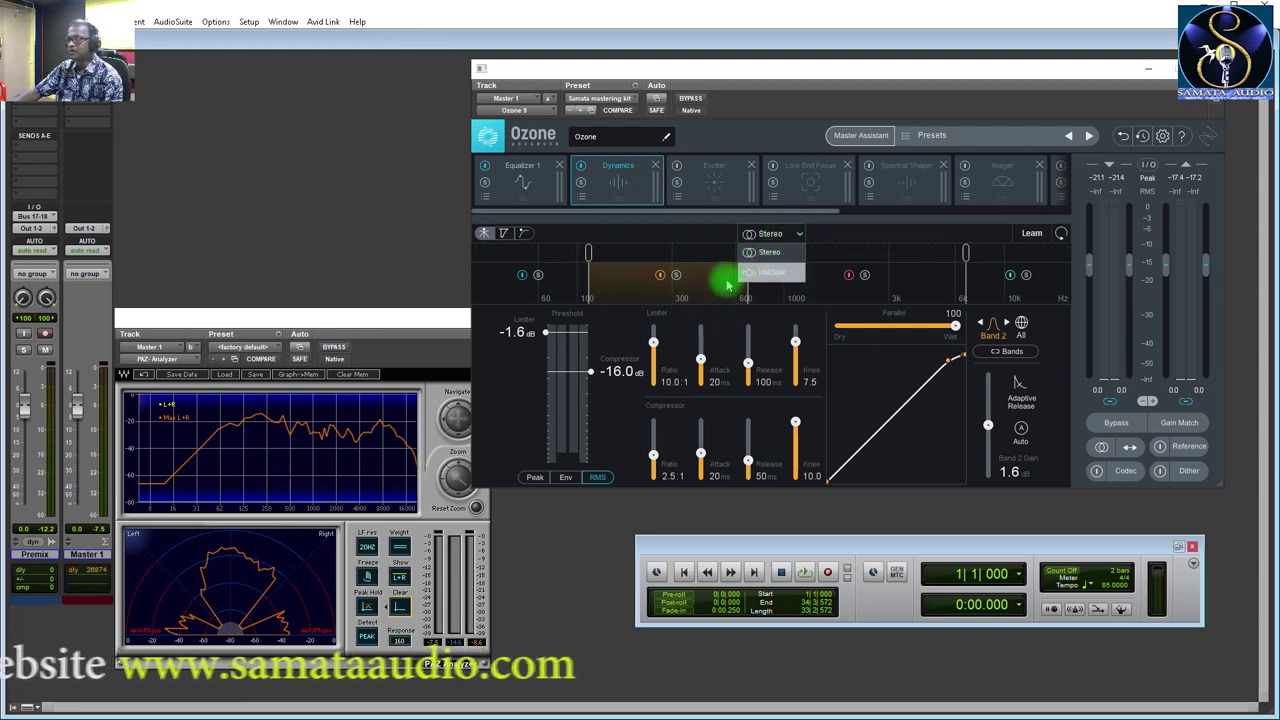
left_click(771, 271)
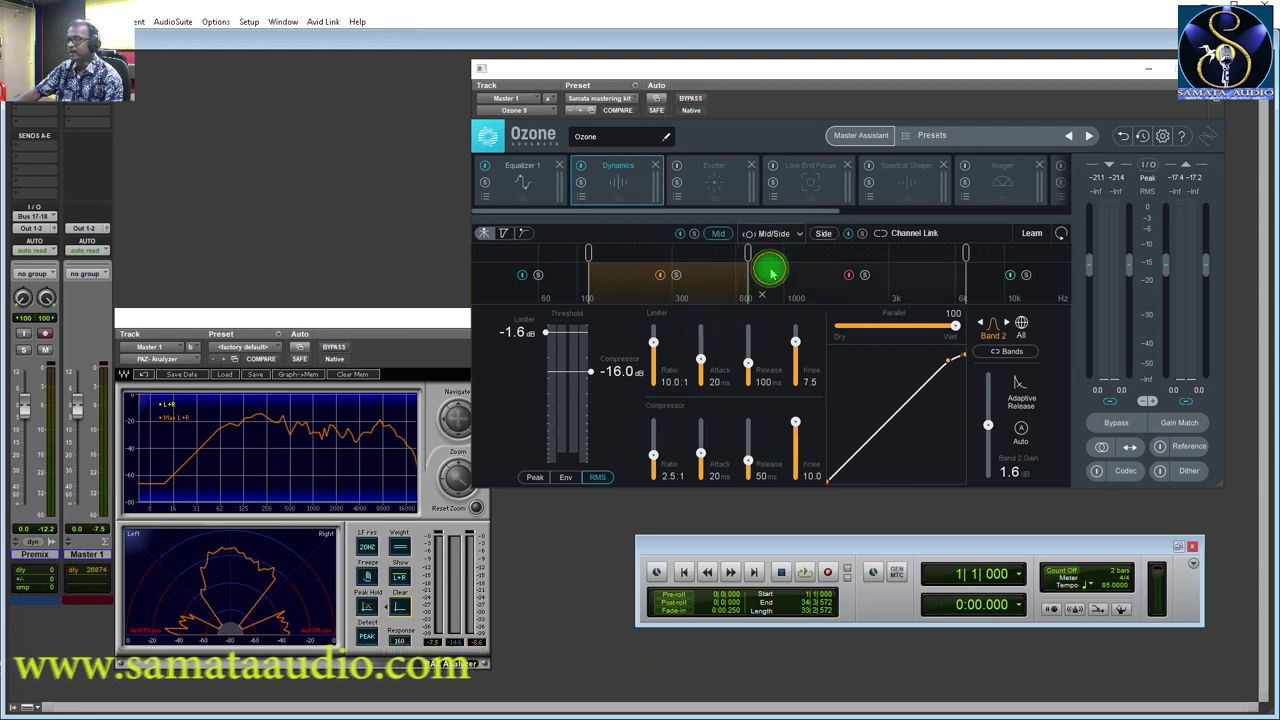
left_click(823, 233)
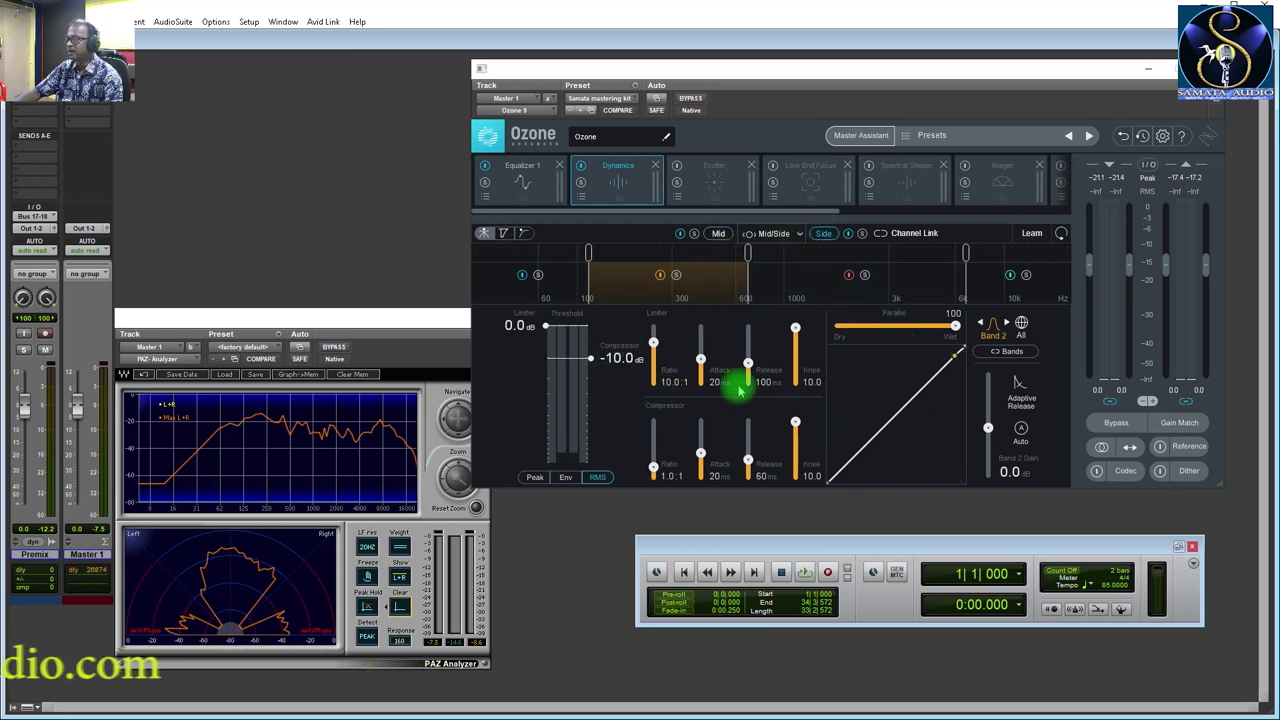
Review the Side channel's limiter and compressor settings across Bands 1 to 4.
left_click(538, 275)
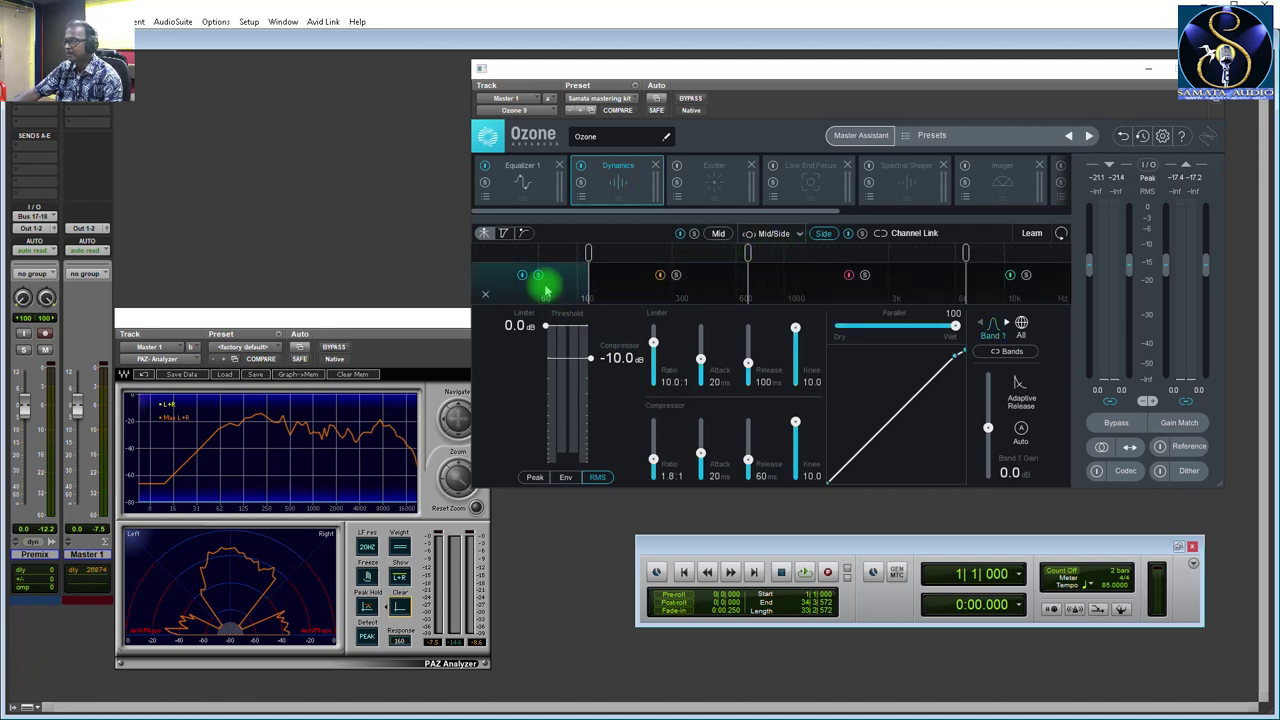
left_click(709, 288)
left_click(796, 280)
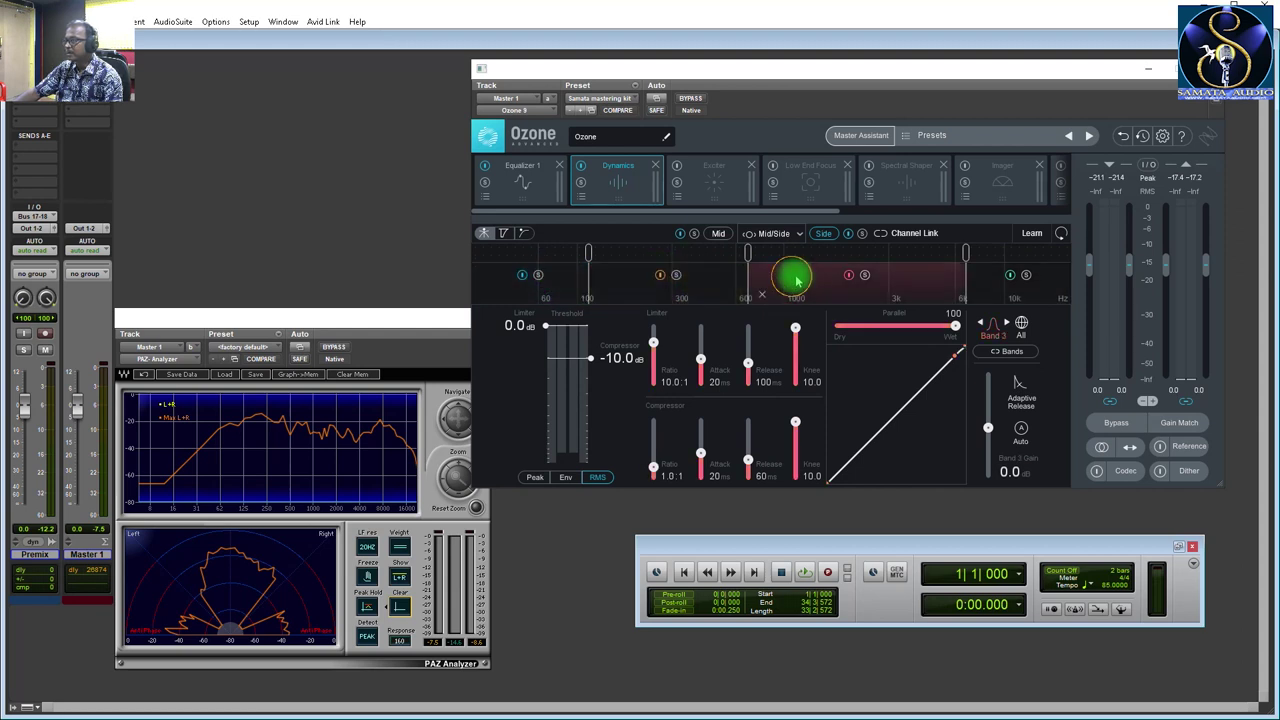
left_click(988, 279)
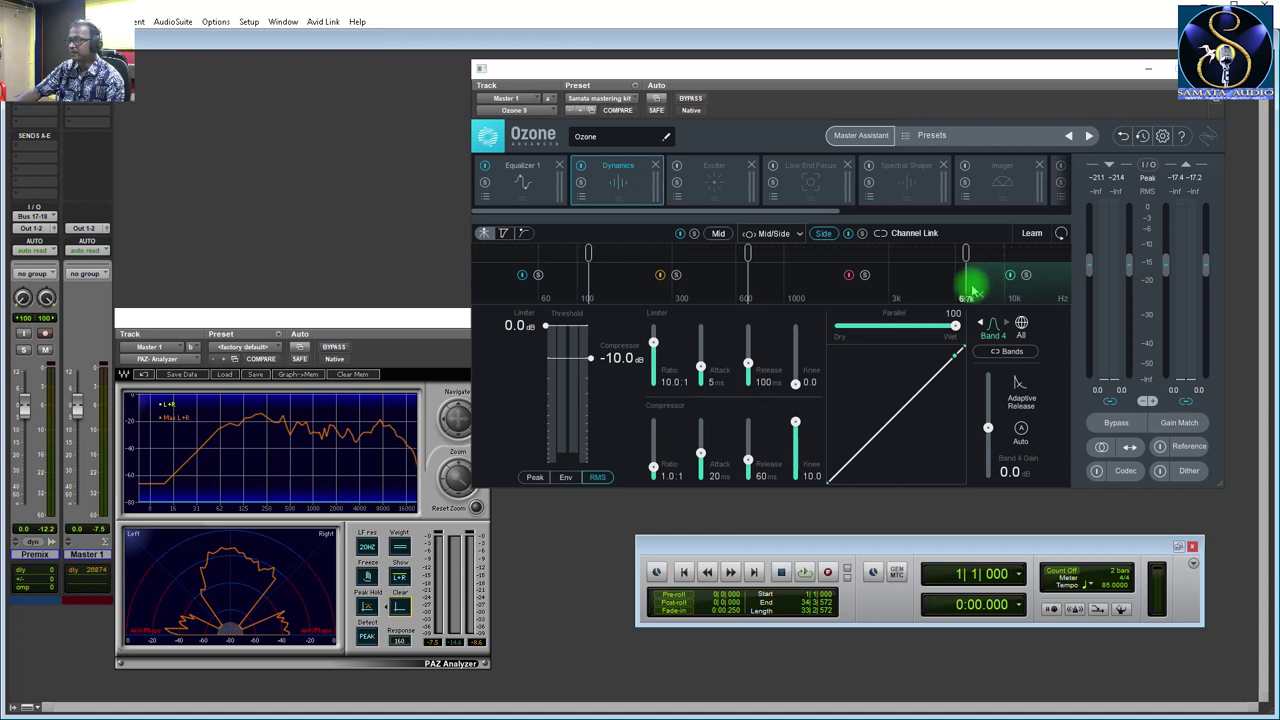
left_click(810, 285)
left_click(640, 286)
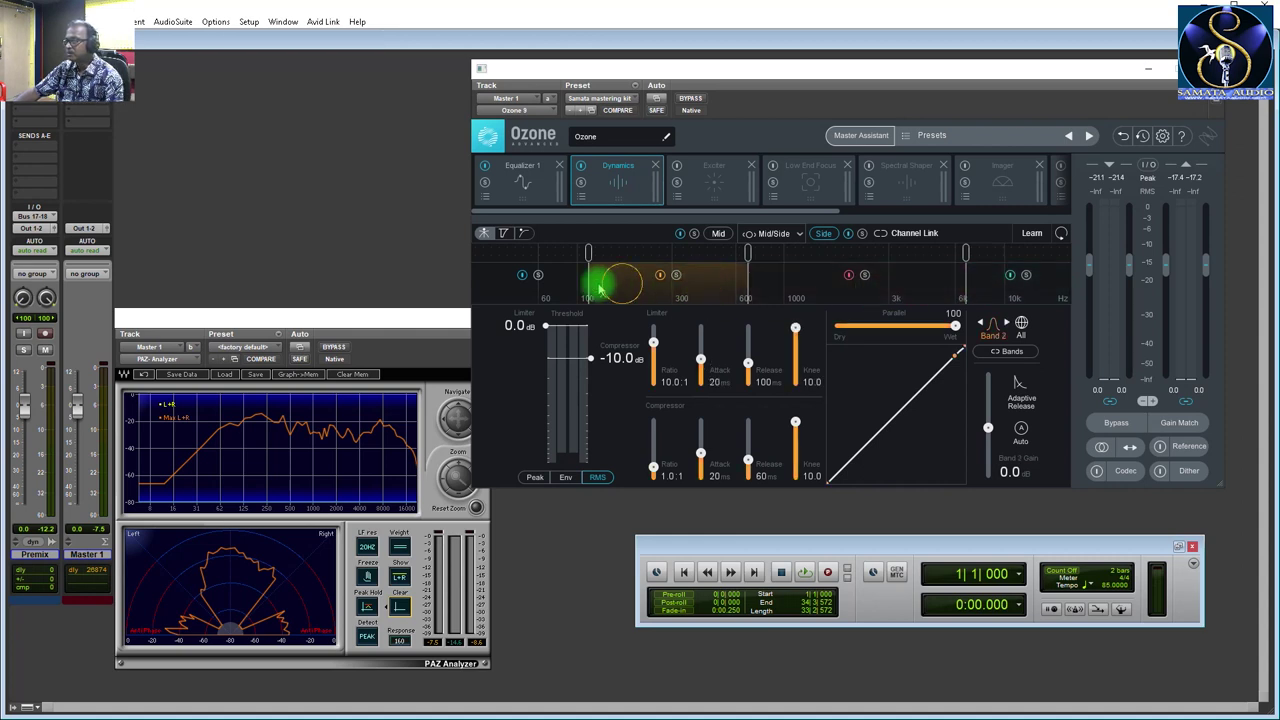
Solo Band 1, audition it, and set its Side channel limiter threshold to -0.1 dB.
left_click(563, 279)
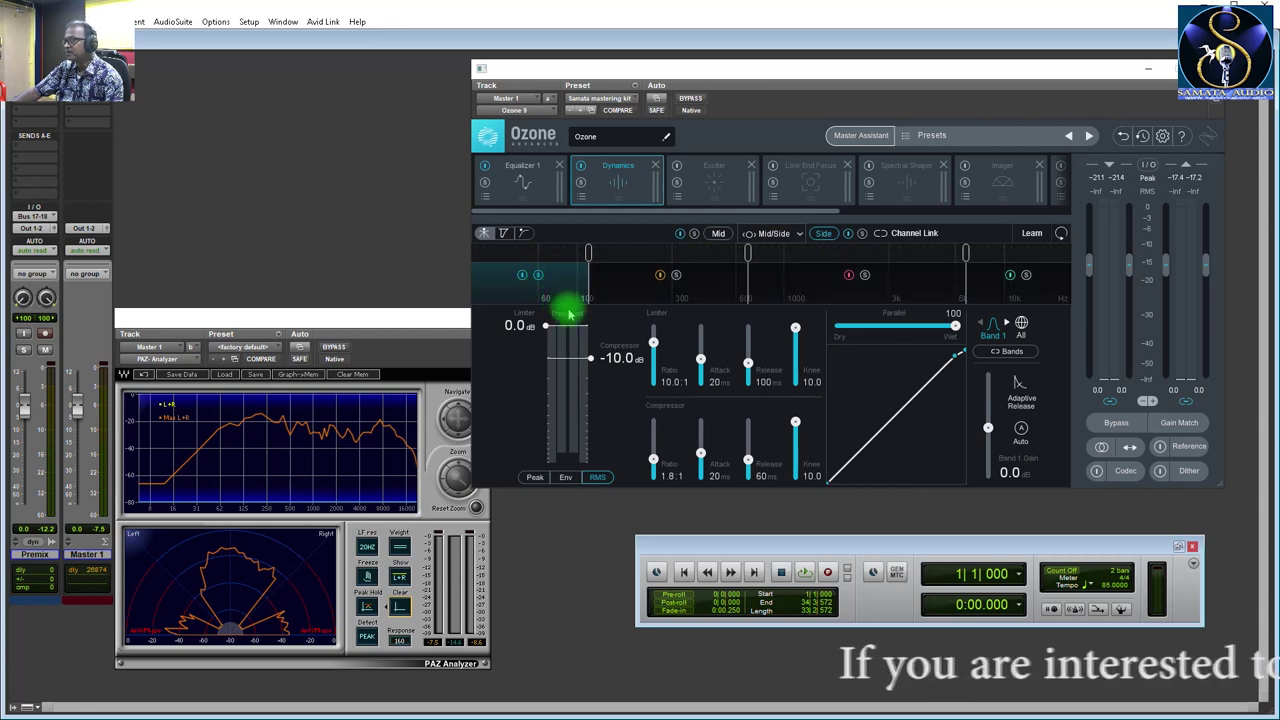
key("space")
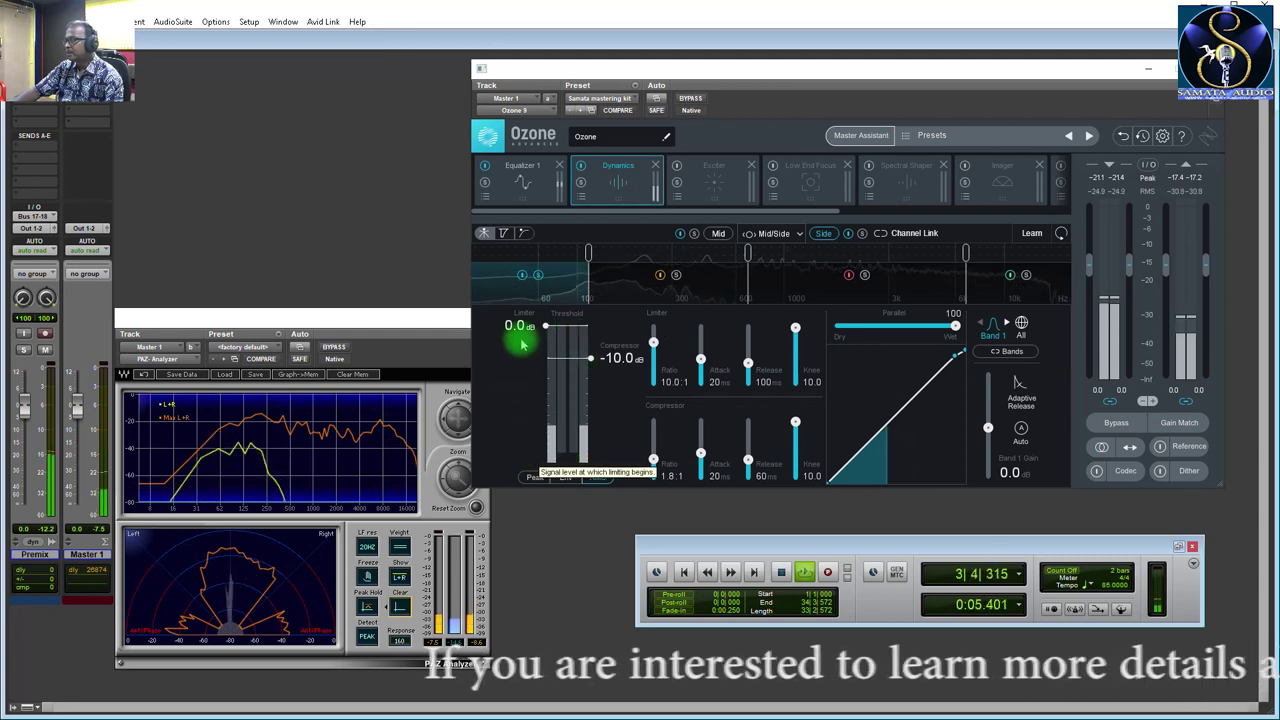
key("space")
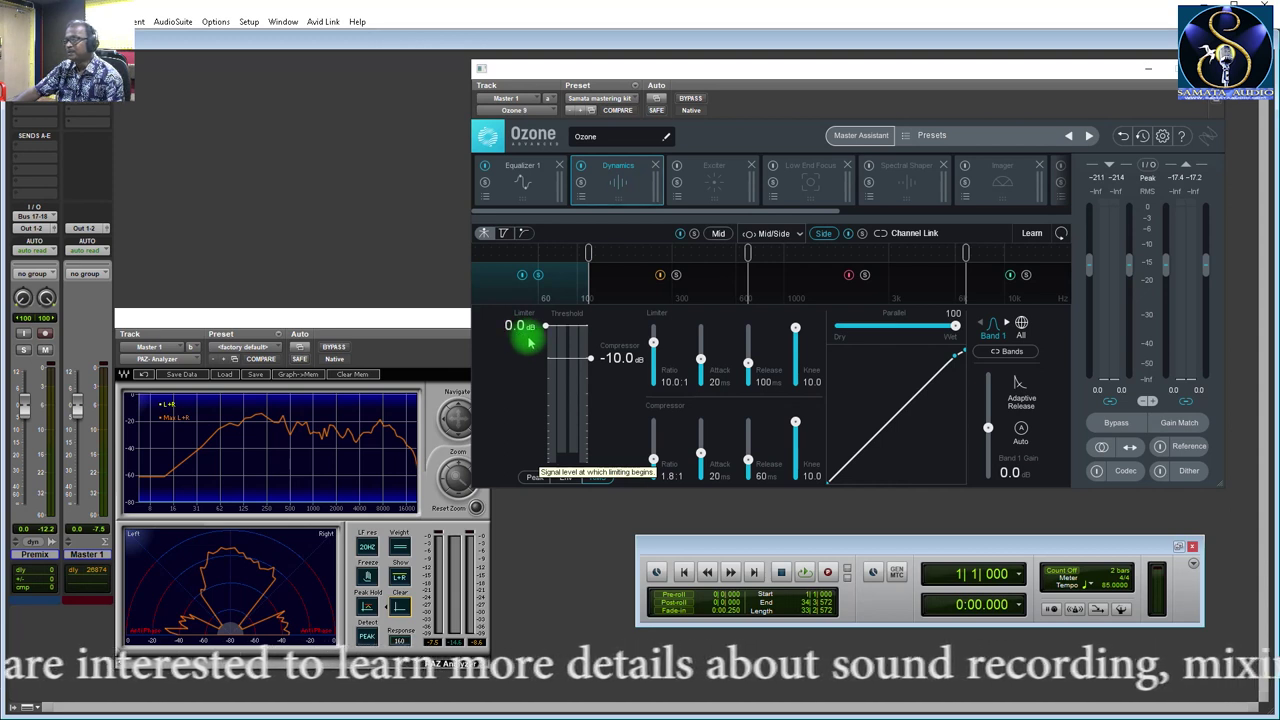
scroll(530, 341, "down", 1)
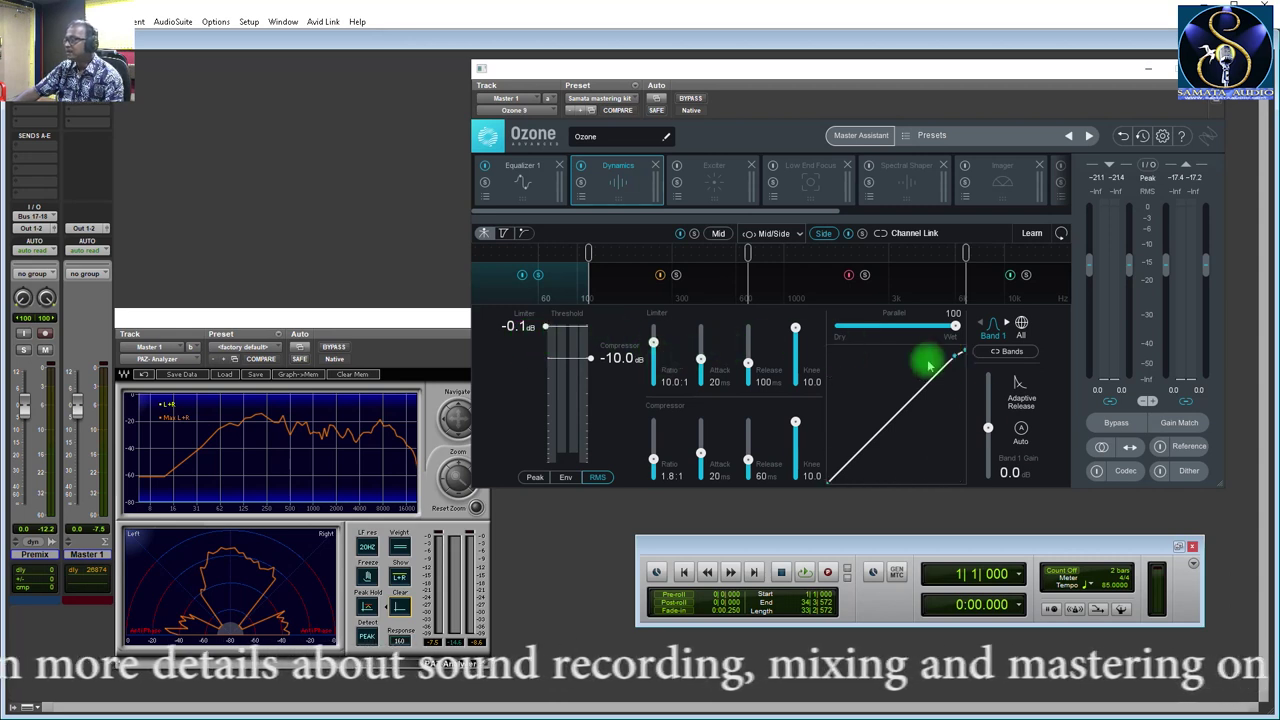
Check Band 1's settings in Stereo mode and return to Mid/Side mode.
left_click(799, 234)
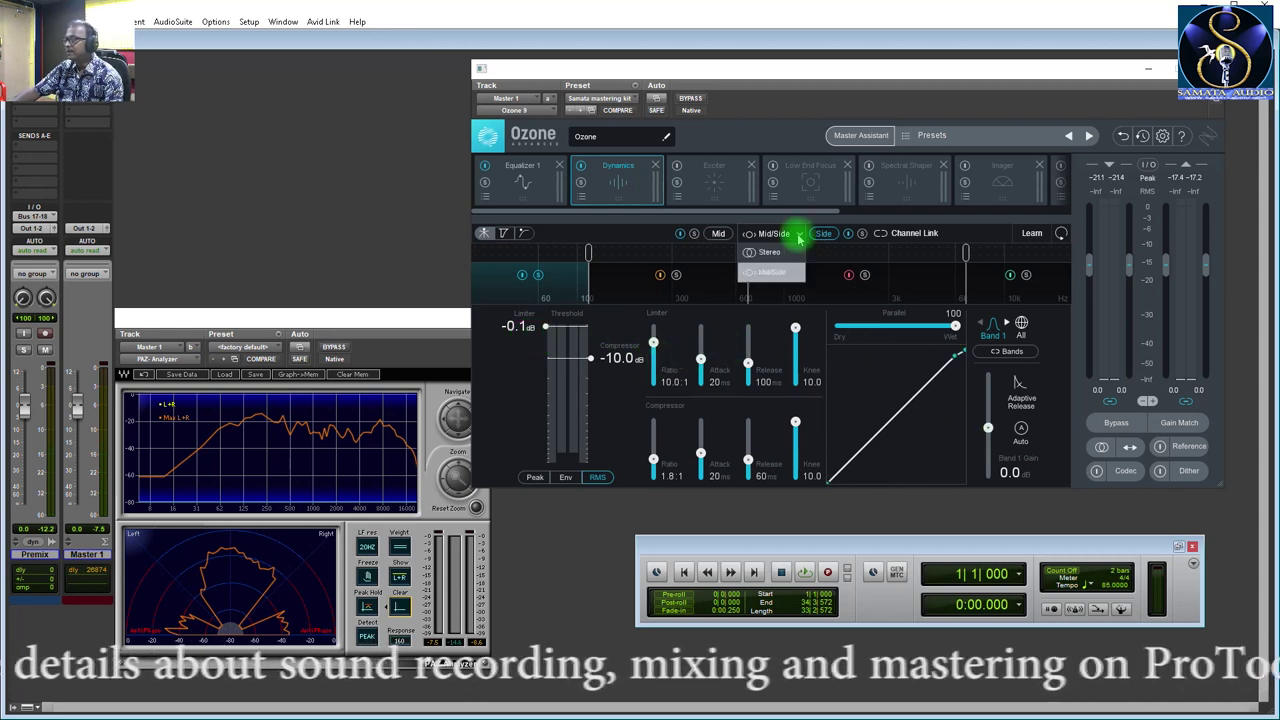
left_click(787, 253)
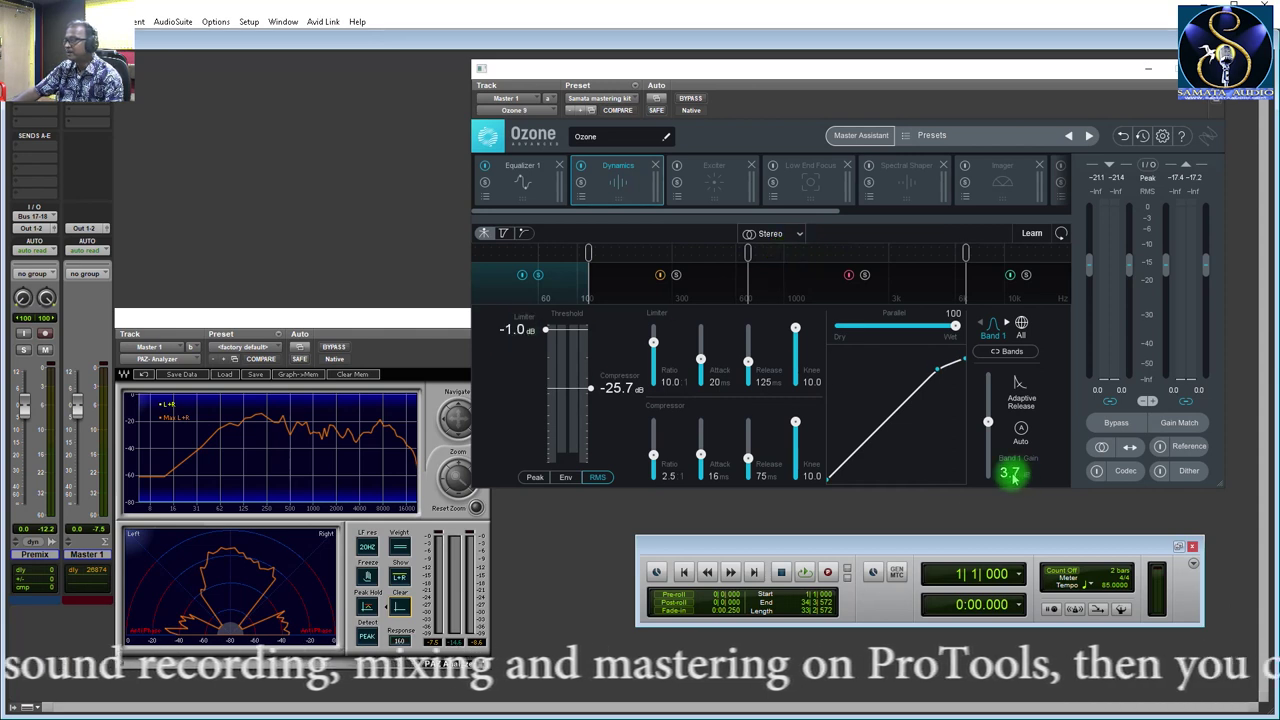
left_click(797, 236)
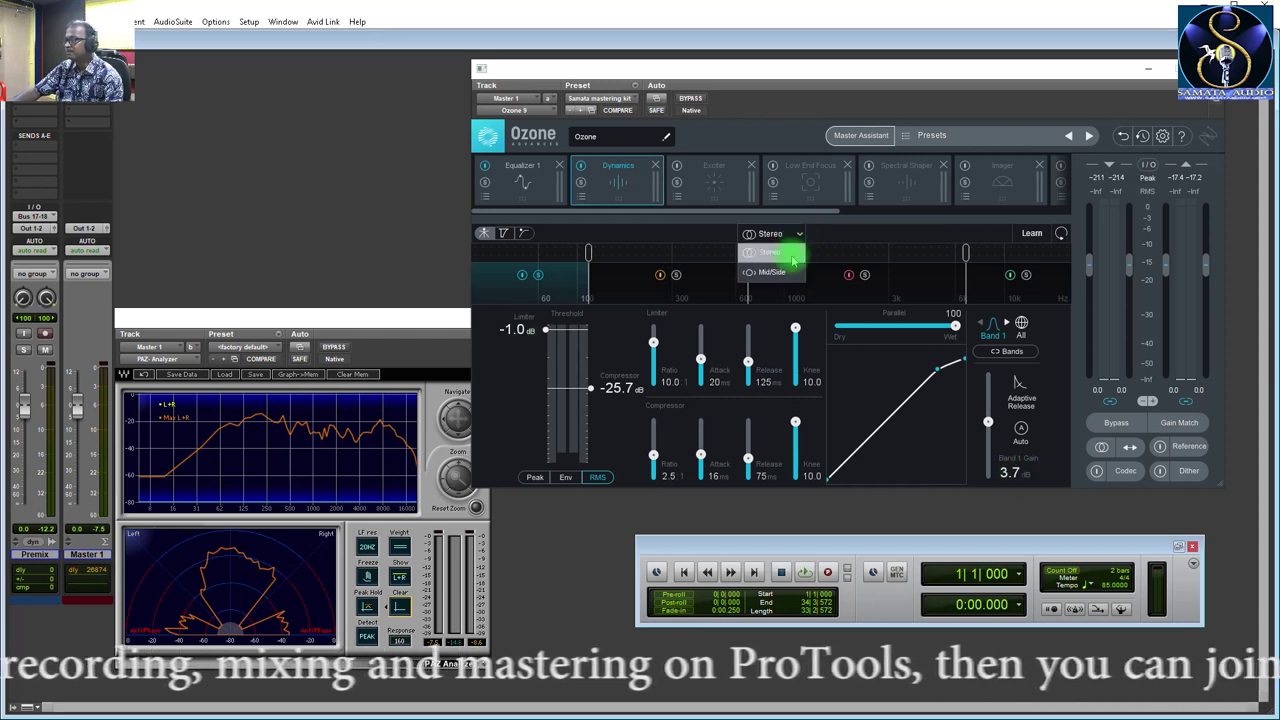
left_click(779, 276)
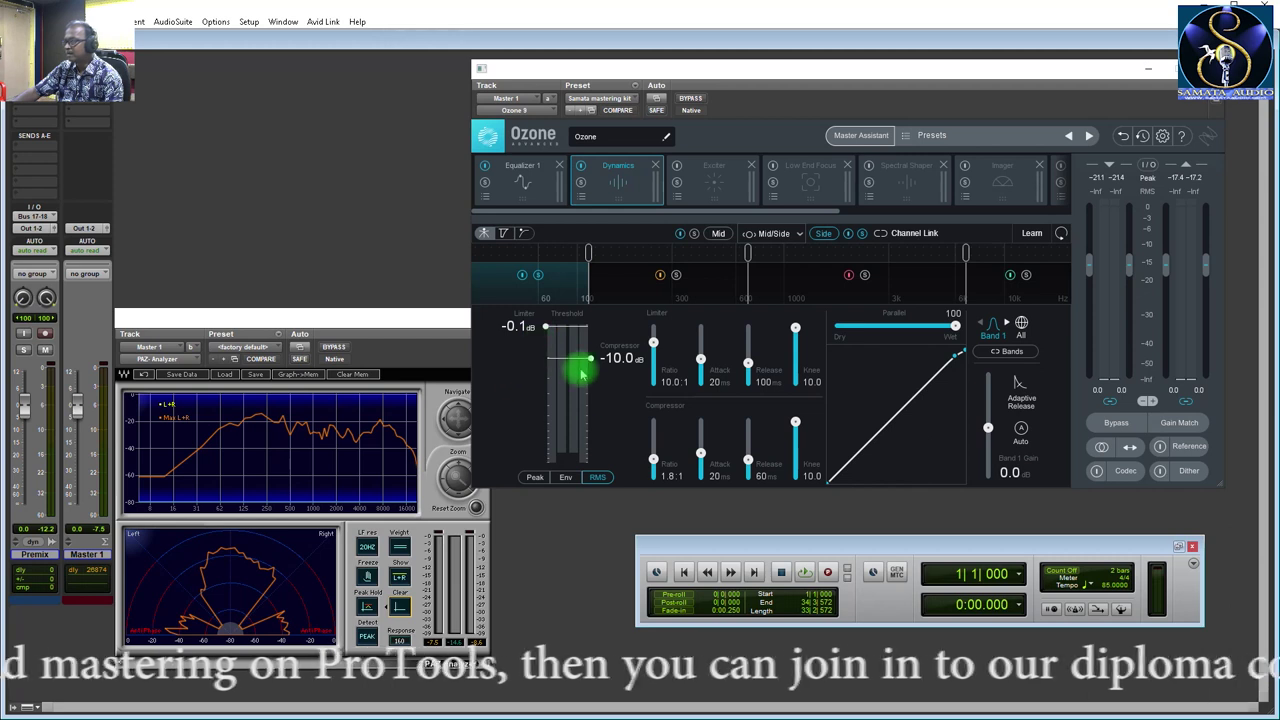
Play Band 1 with the Side channel soloed, set its Side gain to -10.0 dB, and compare it against the Mid channel.
key("space")
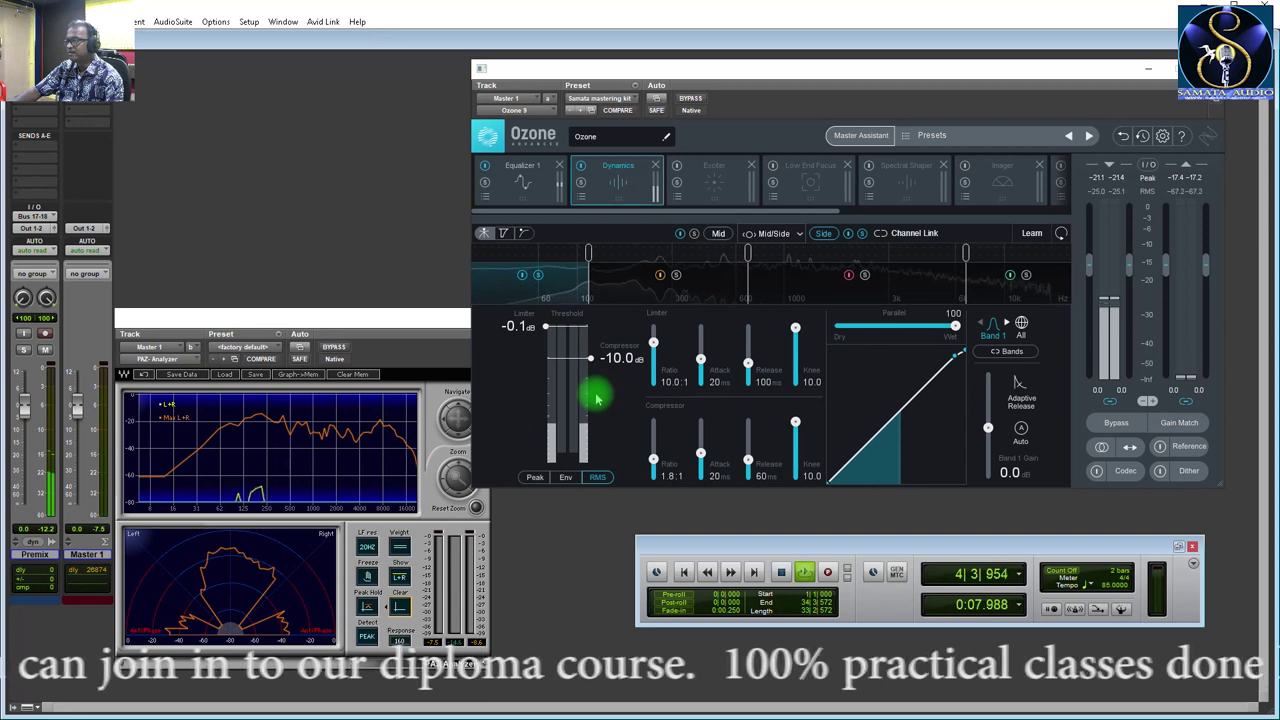
left_click_drag(988, 428, 987, 444)
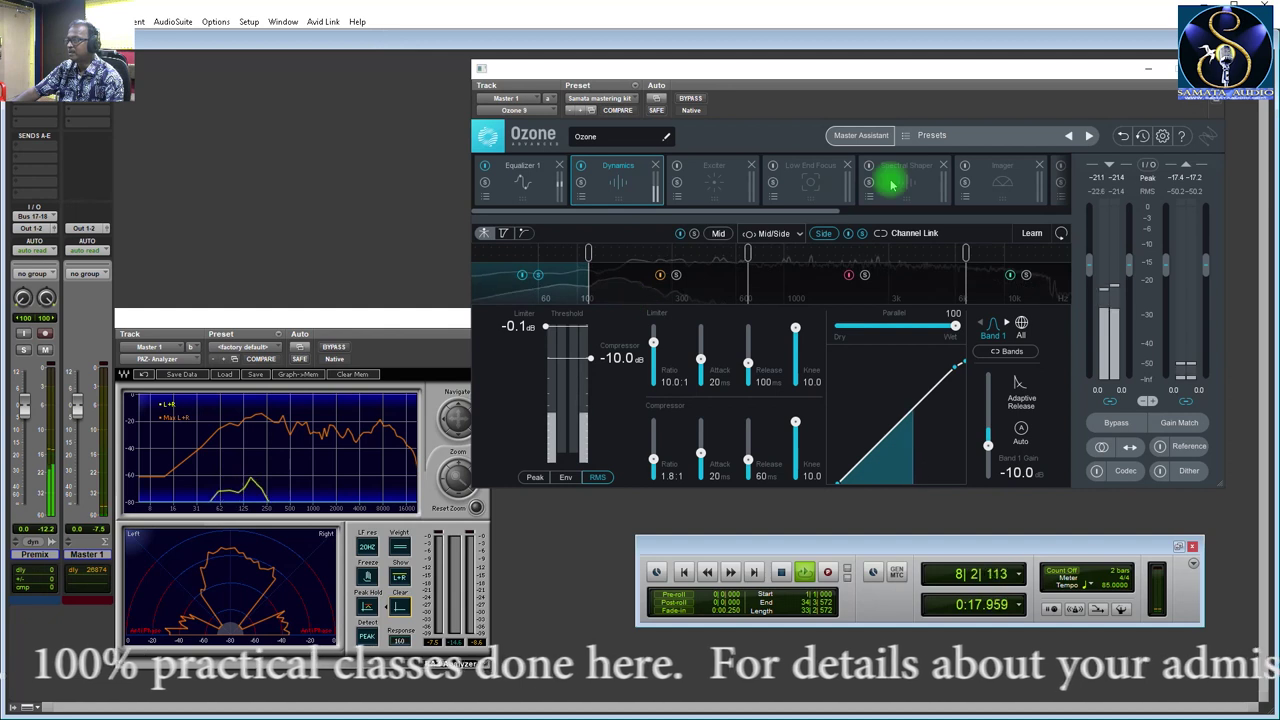
left_click(718, 233)
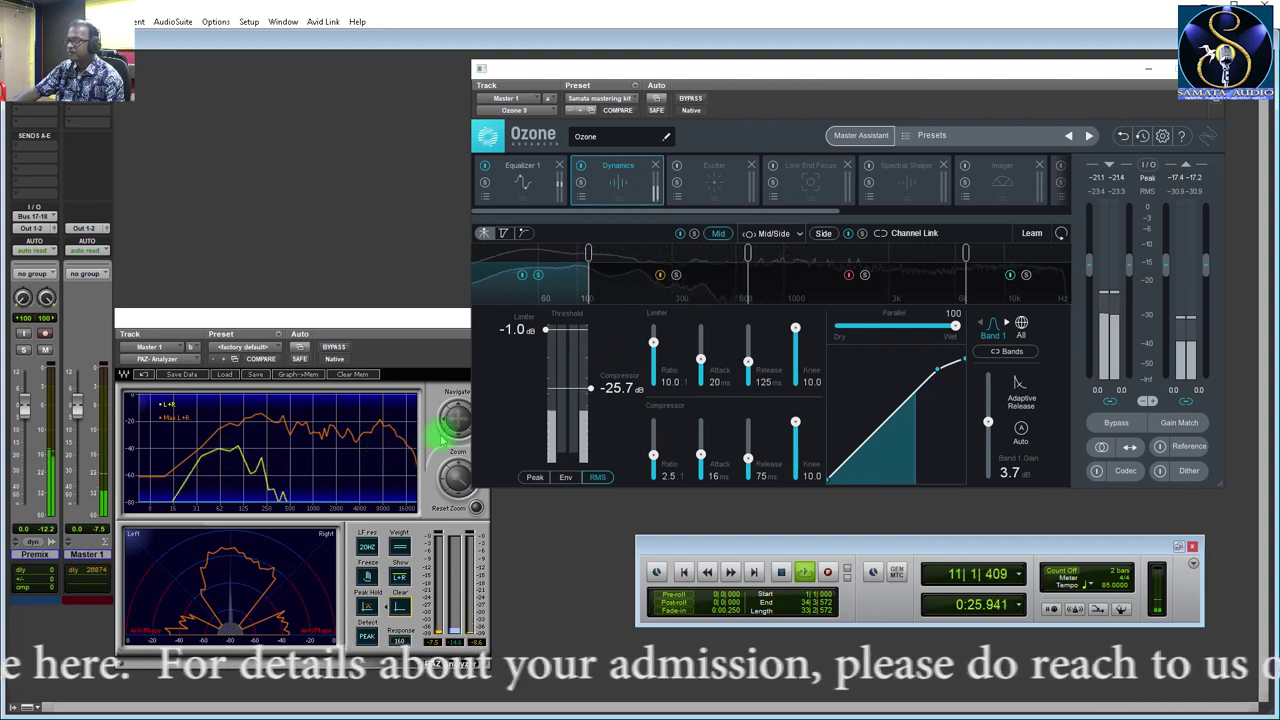
left_click(823, 233)
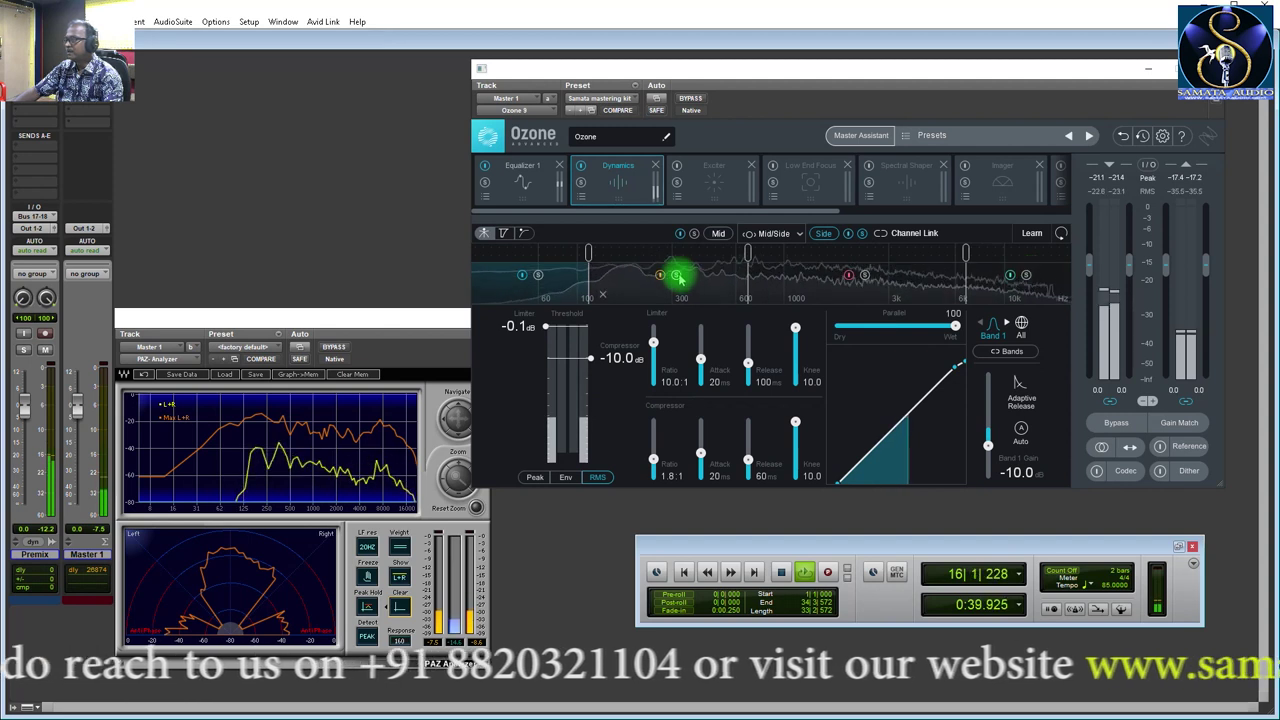
Solo Band 2 and set its Side limiter to -0.7 dB at 3.0:1 and its compressor to -25.0 dB at 2.0:1.
left_click(631, 288)
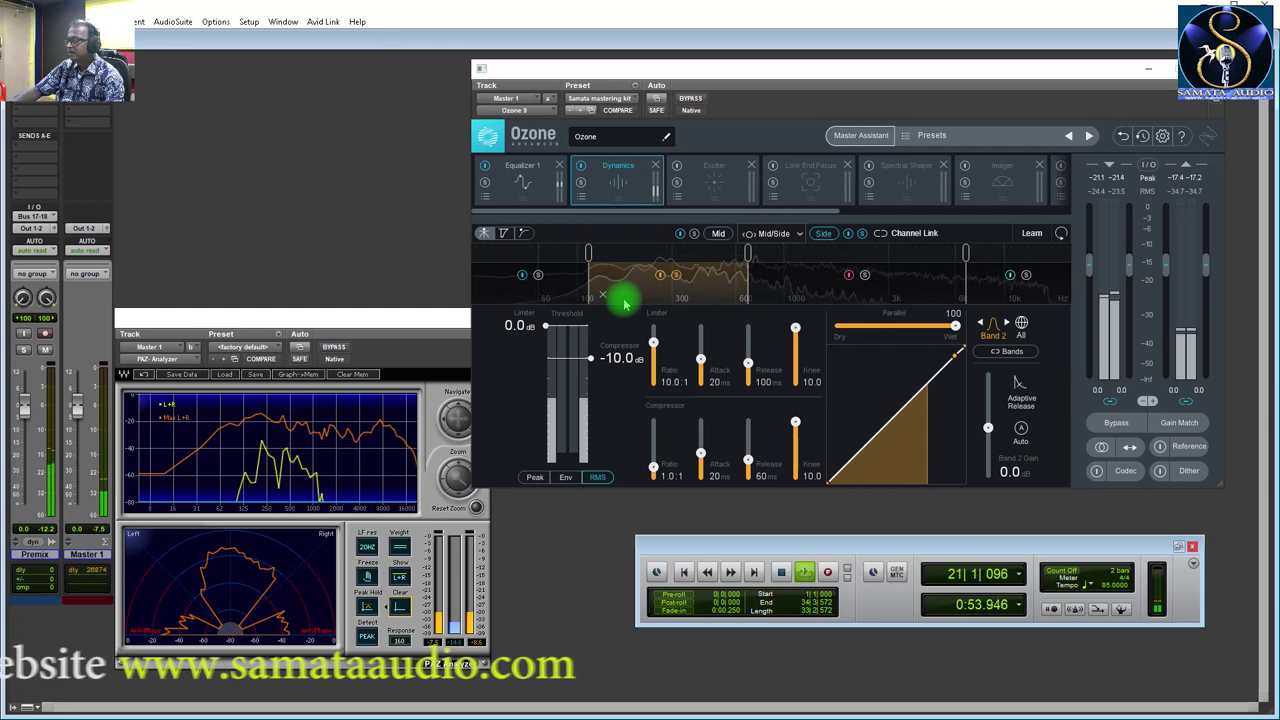
left_click_drag(545, 336, 626, 398)
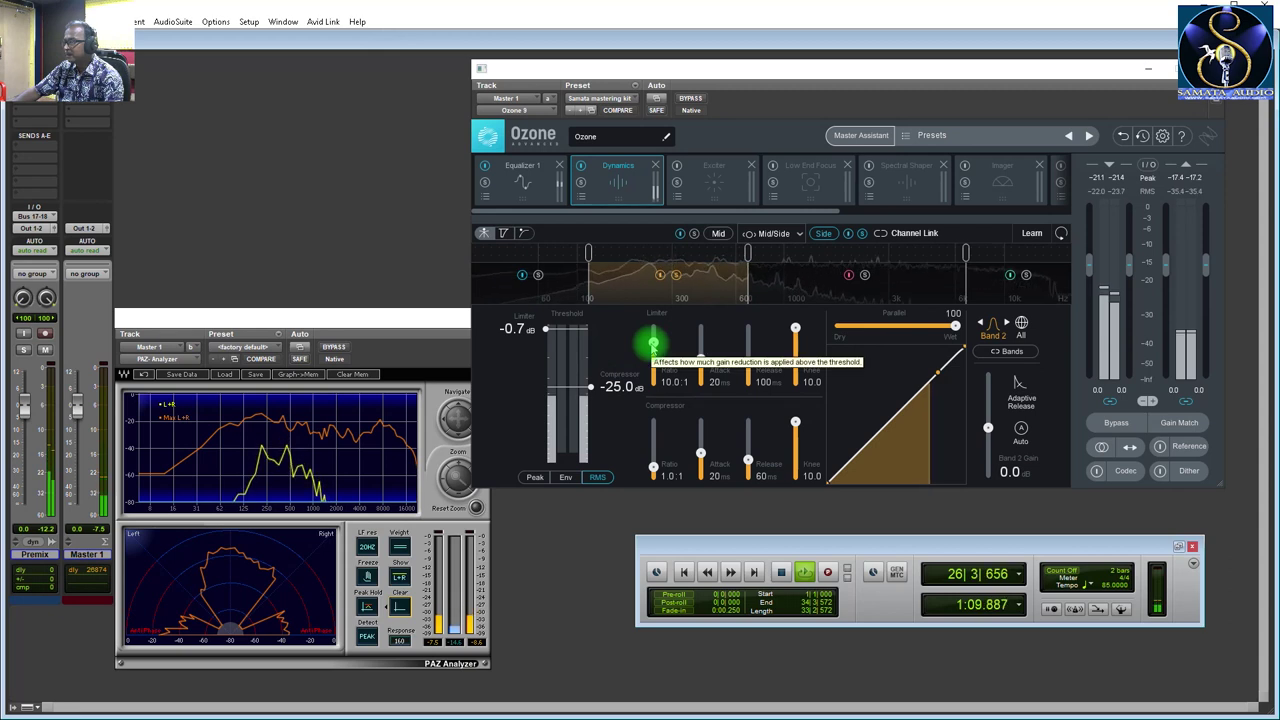
left_click_drag(652, 345, 653, 367)
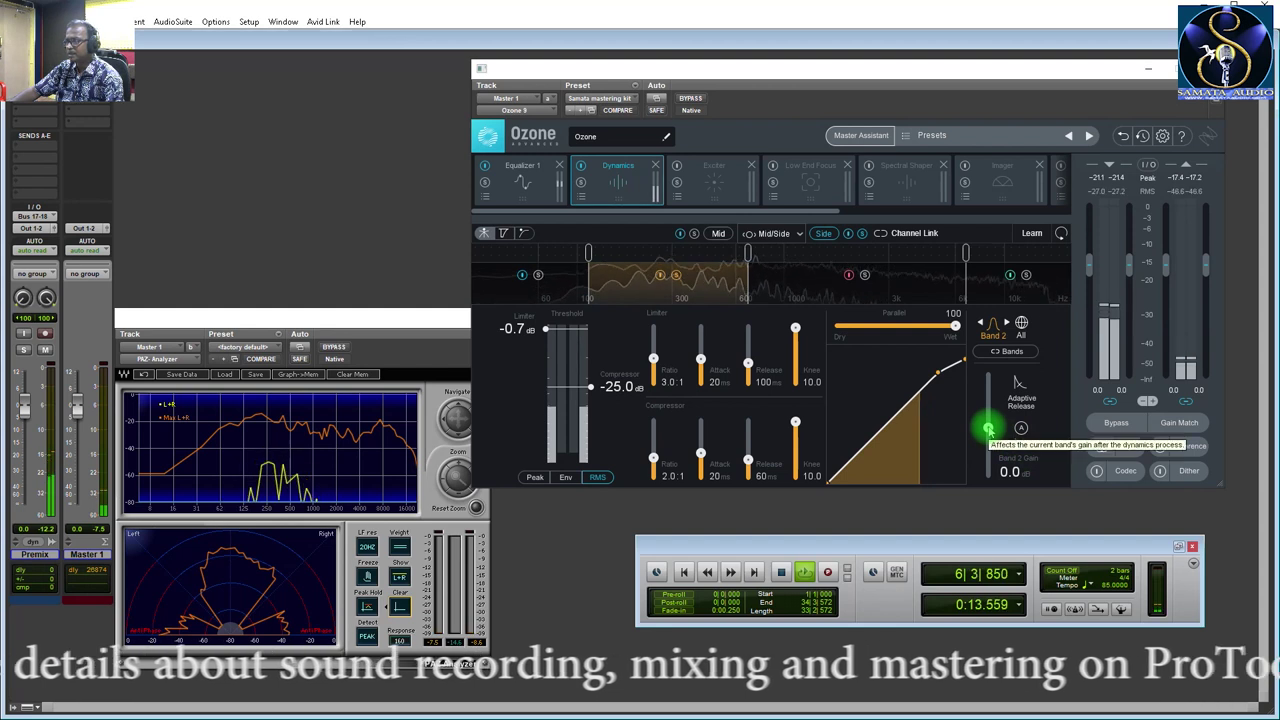
Lower Band 2's Side gain to -2.5 dB, listen to it, and stop playback.
scroll(988, 428, "down", 1)
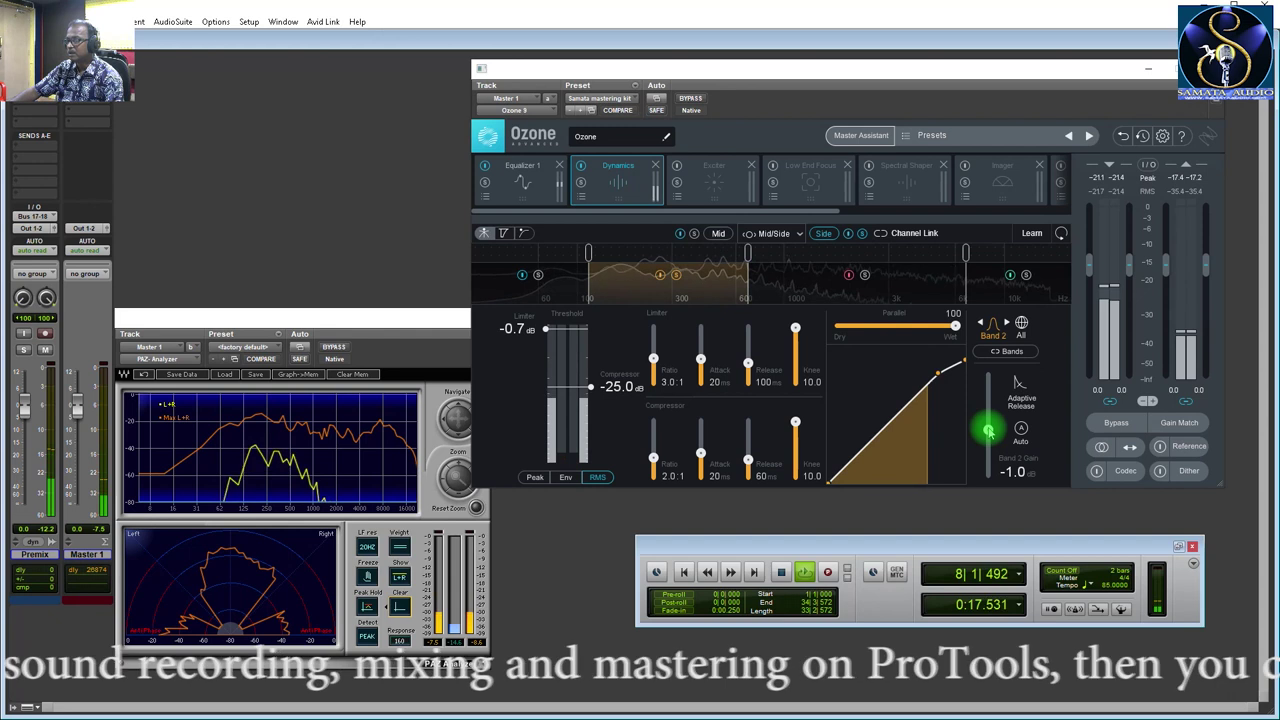
scroll(988, 430, "down", 1)
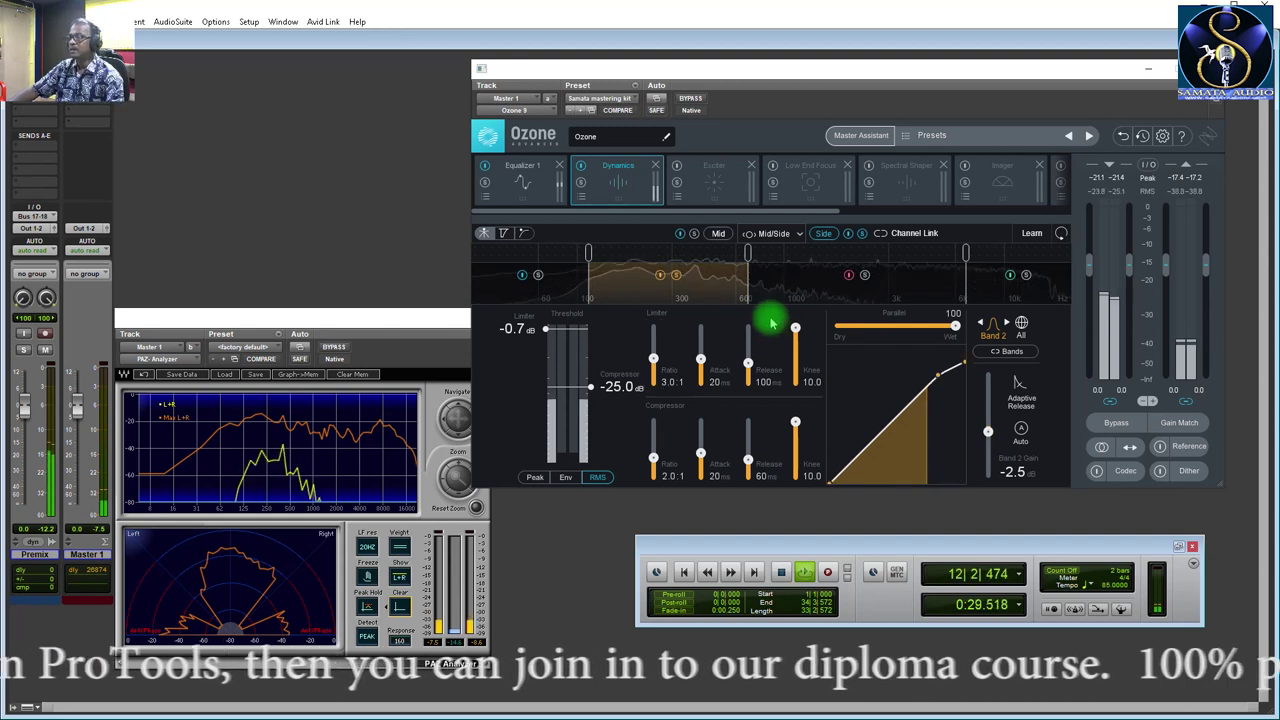
key("space")
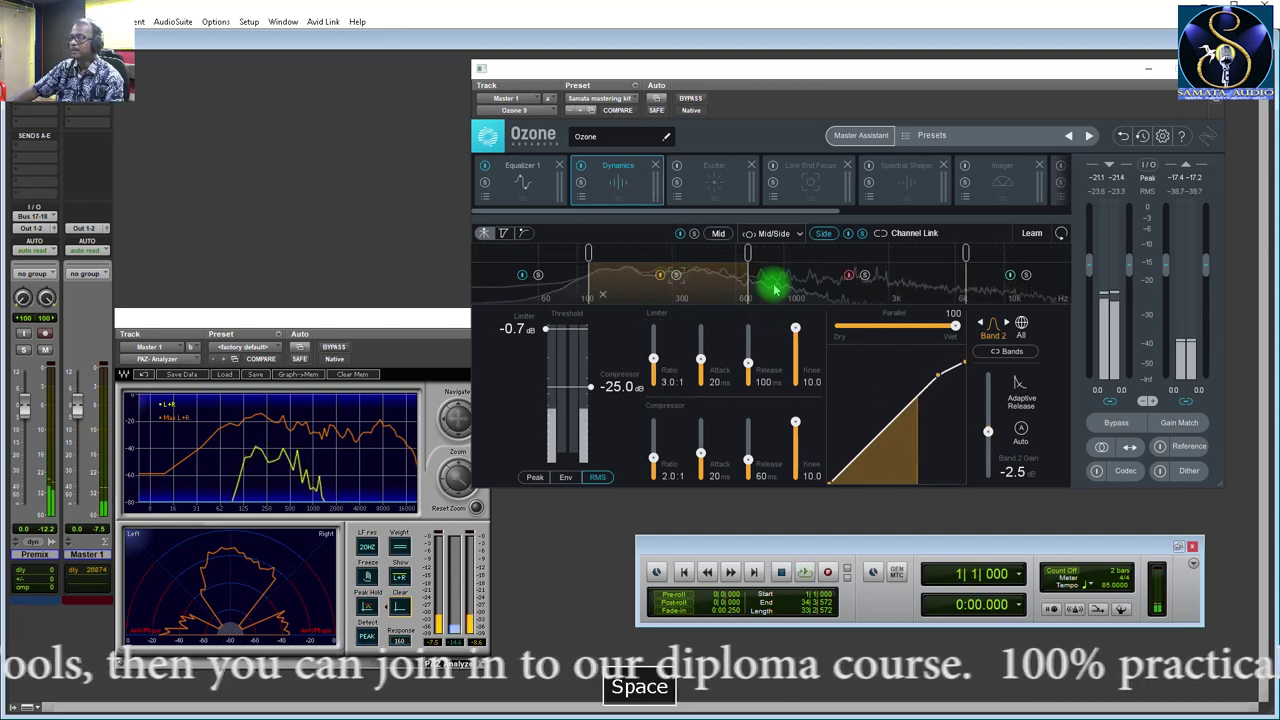
Solo Band 3 on the Side channel, play the song, and clear the PAZ Analyzer's held peaks.
left_click_drag(805, 295, 893, 297)
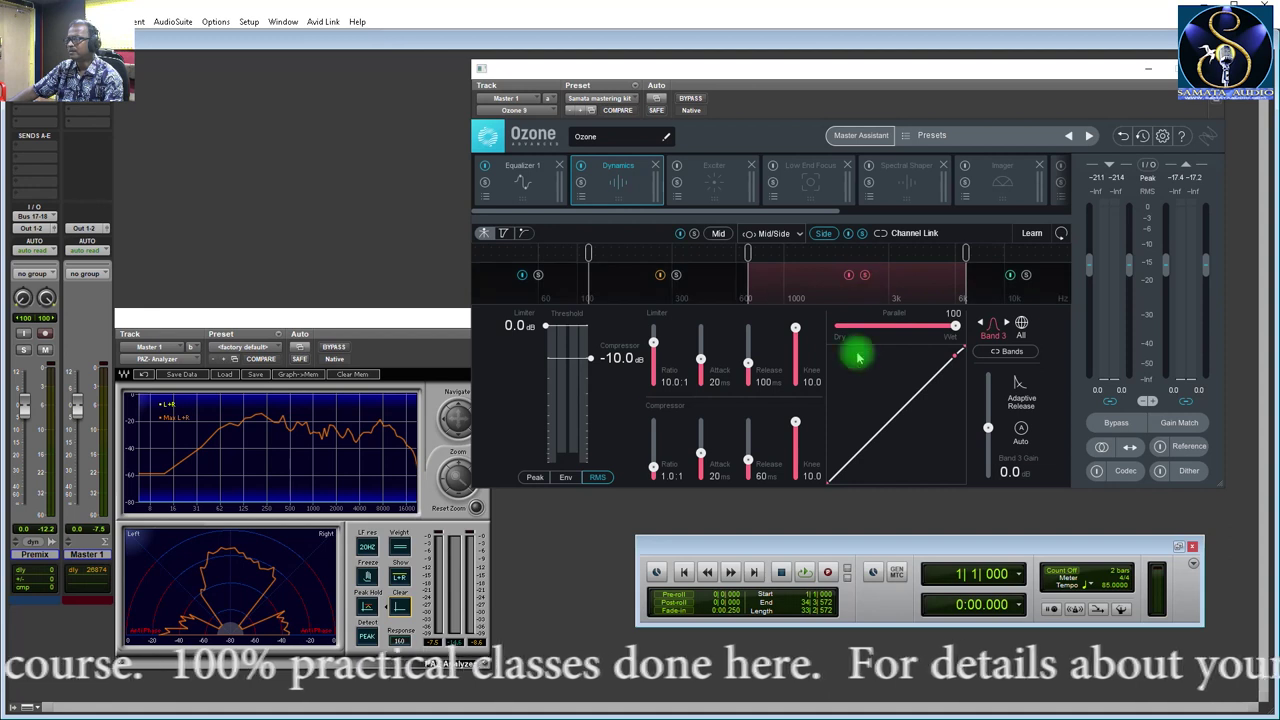
key("space")
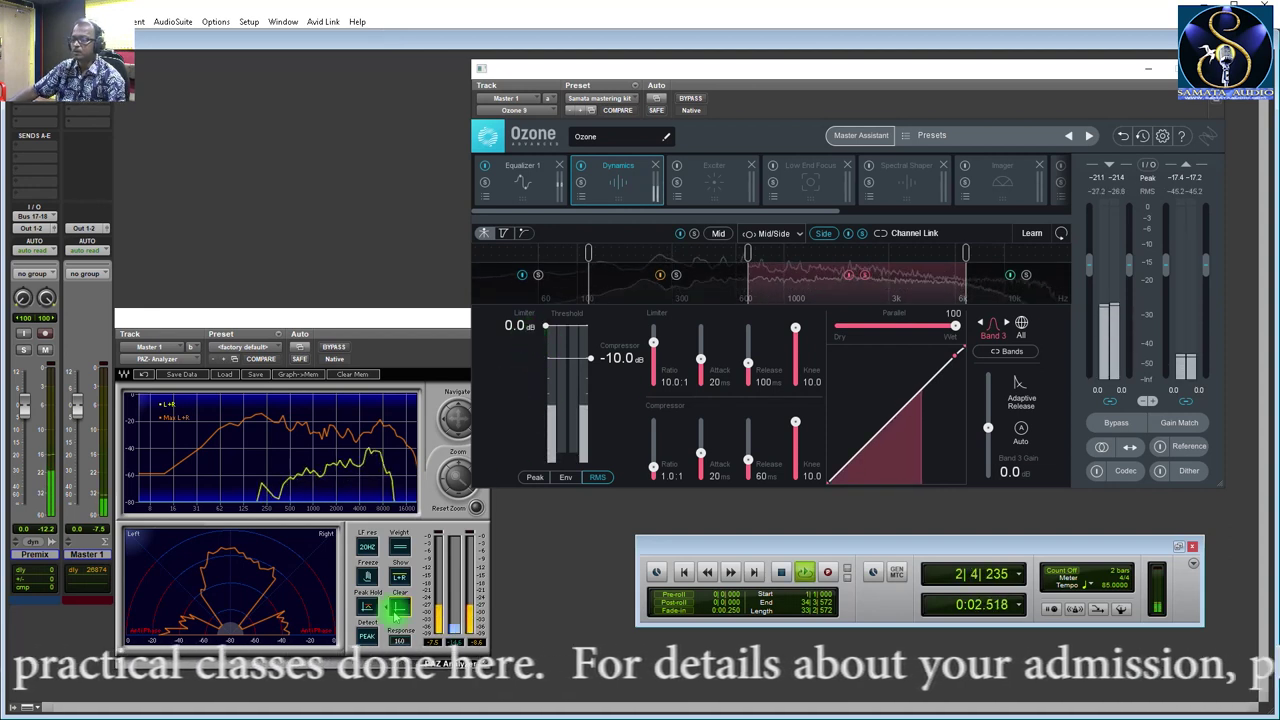
left_click(455, 428)
left_click(500, 350)
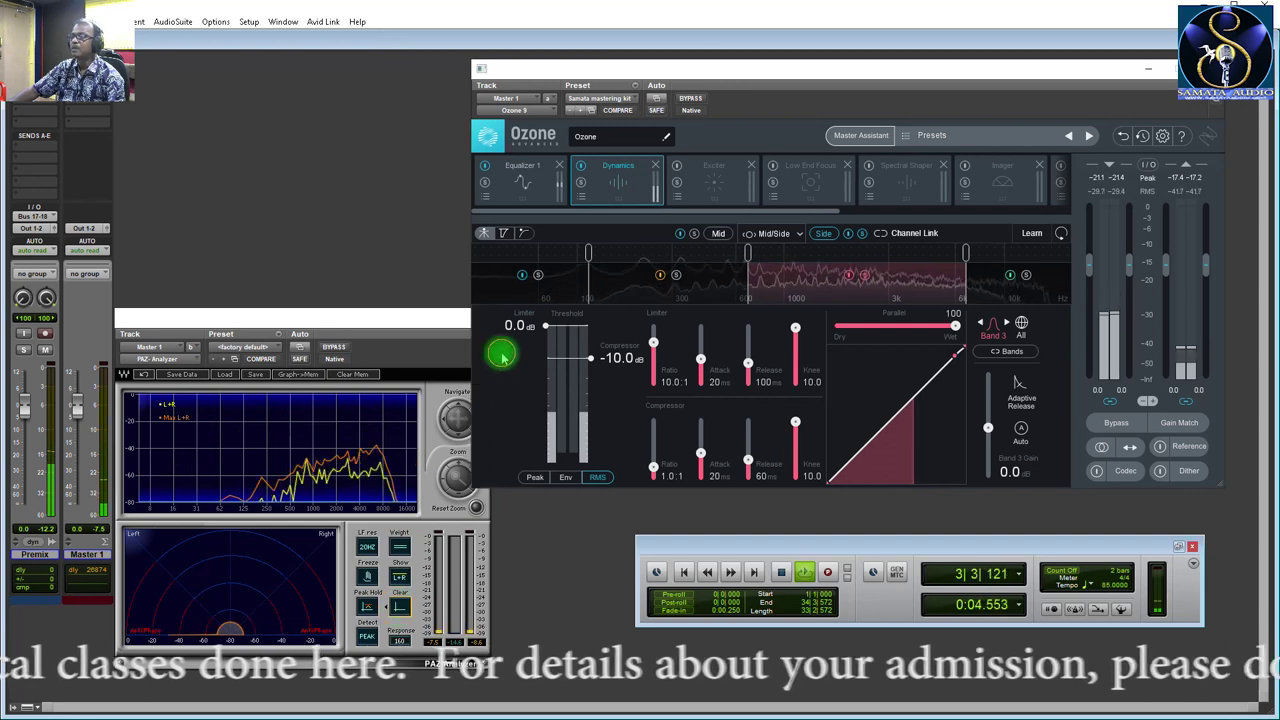
Set Band 3's Side limiter threshold to -2.0 dB, compressor to -30.0 dB at 3.4:1 with 50 ms release, and gain to 2.0 dB.
left_click_drag(535, 333, 601, 391)
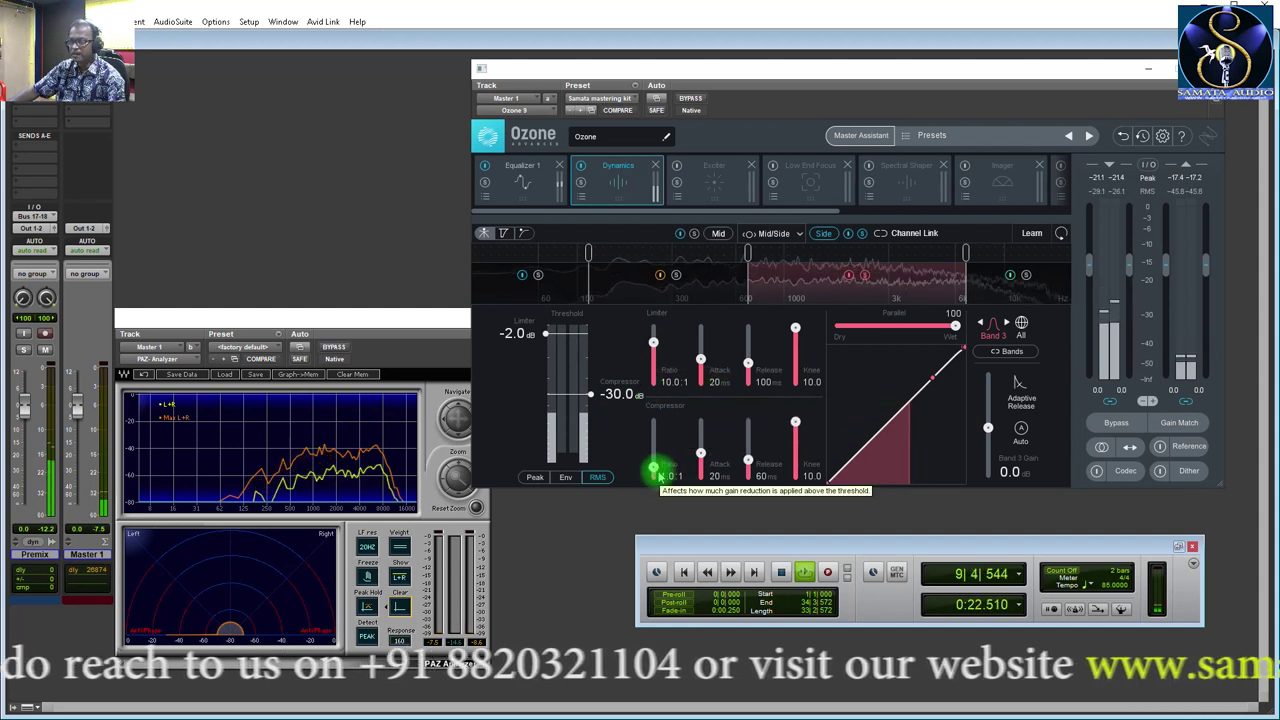
left_click_drag(654, 469, 655, 455)
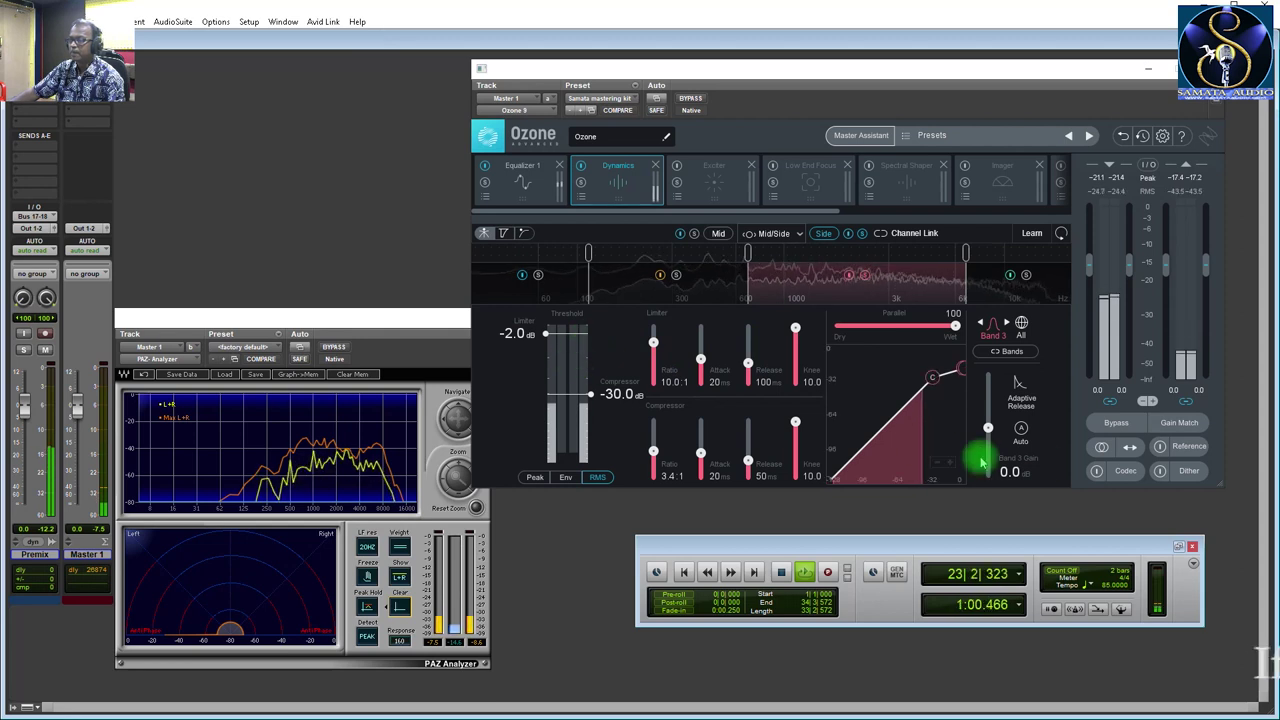
scroll(990, 437, "up", 1)
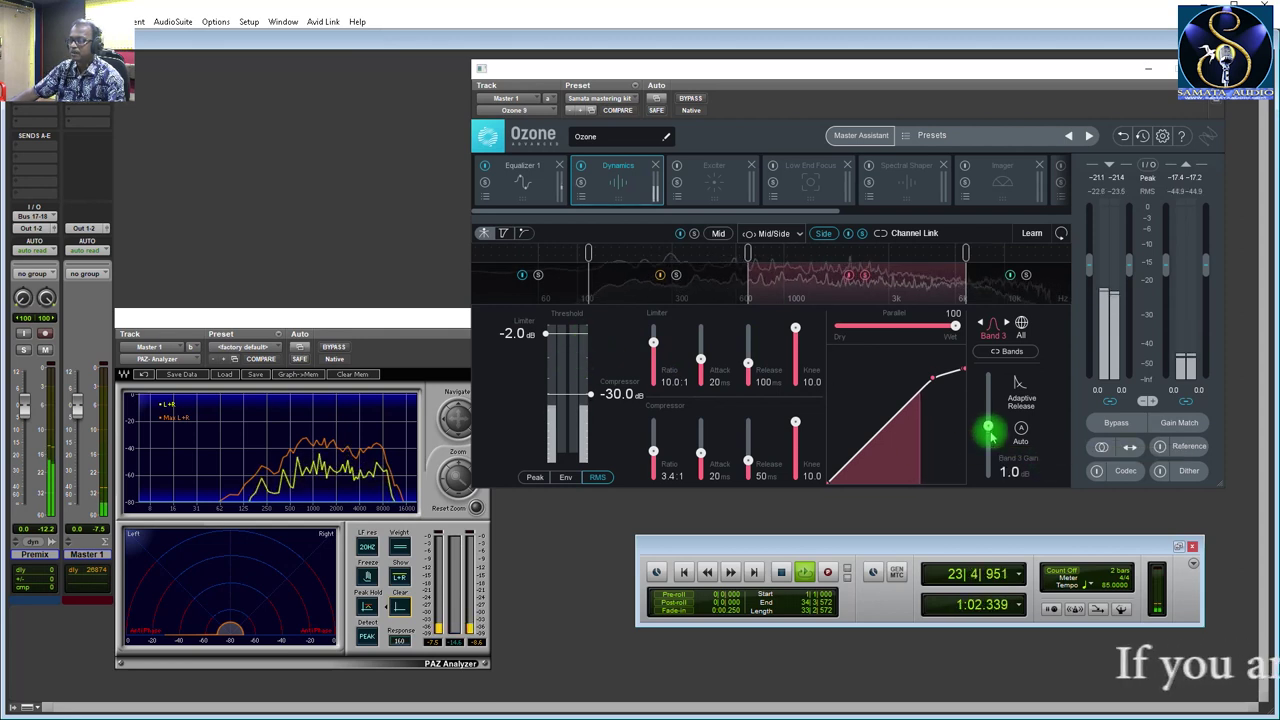
scroll(990, 437, "up", 1)
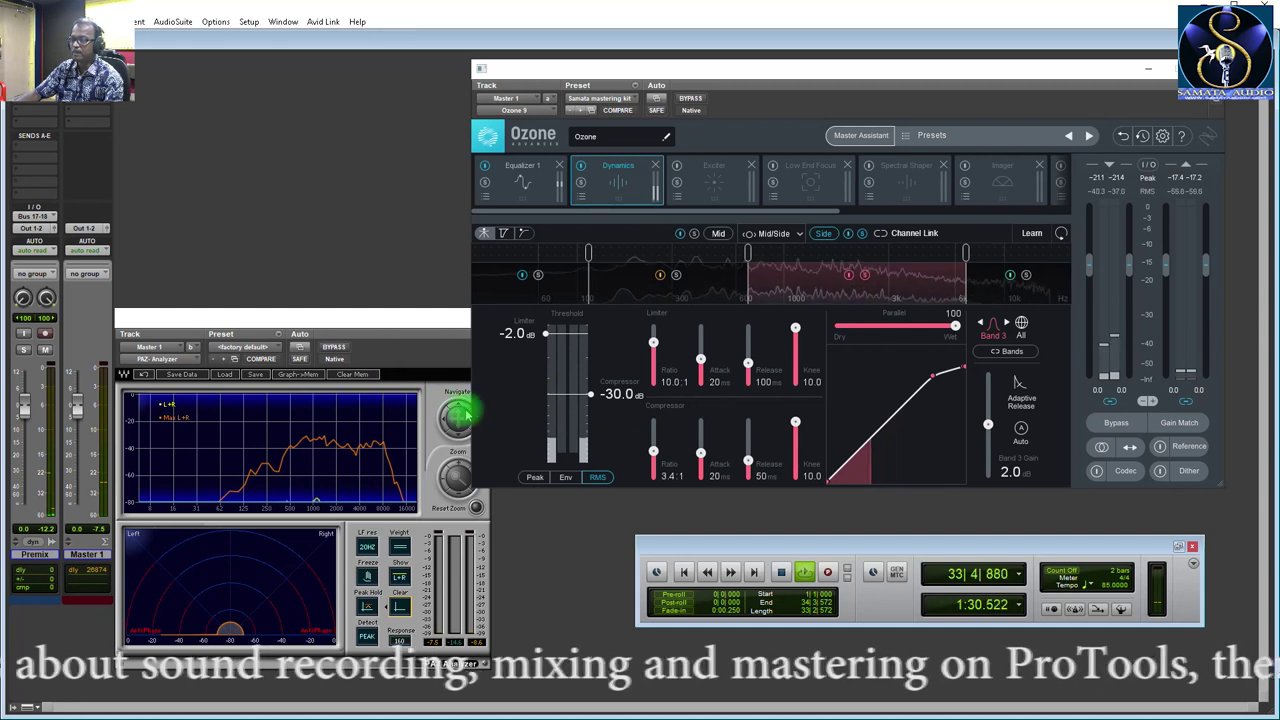
key("space")
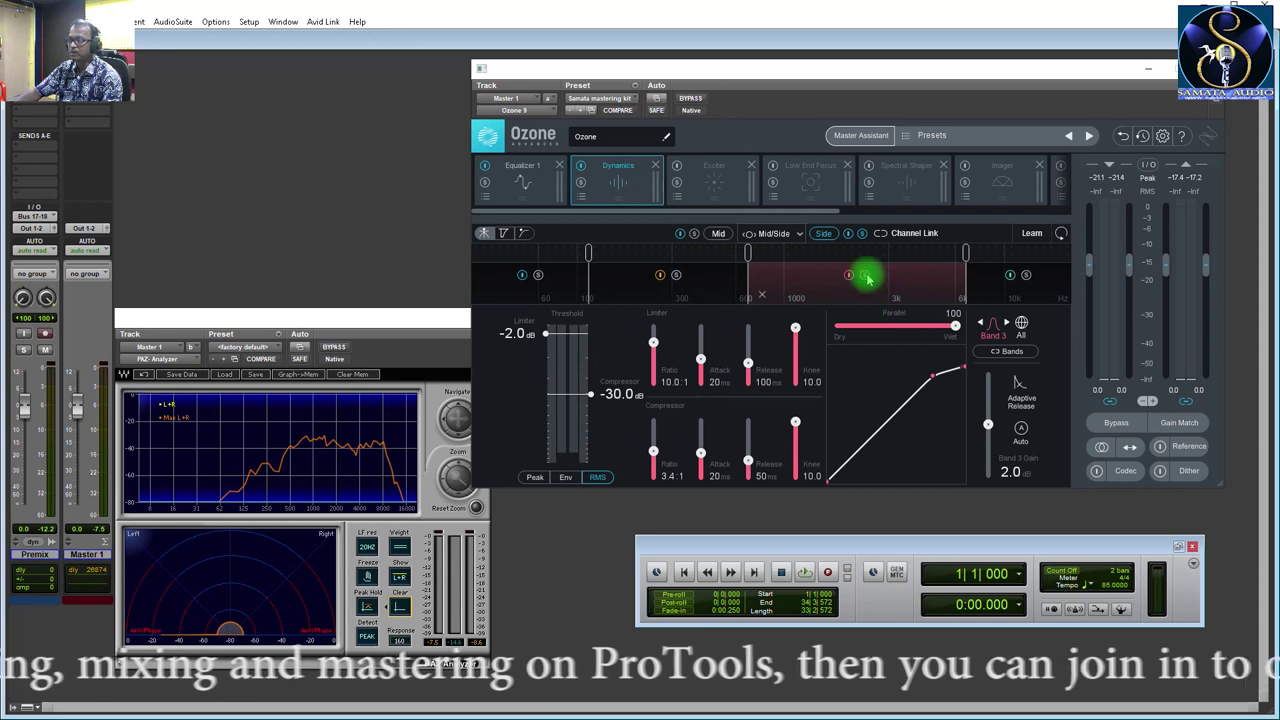
Solo Band 4 on the Side channel in place of Band 3 and audition it.
left_click(993, 290)
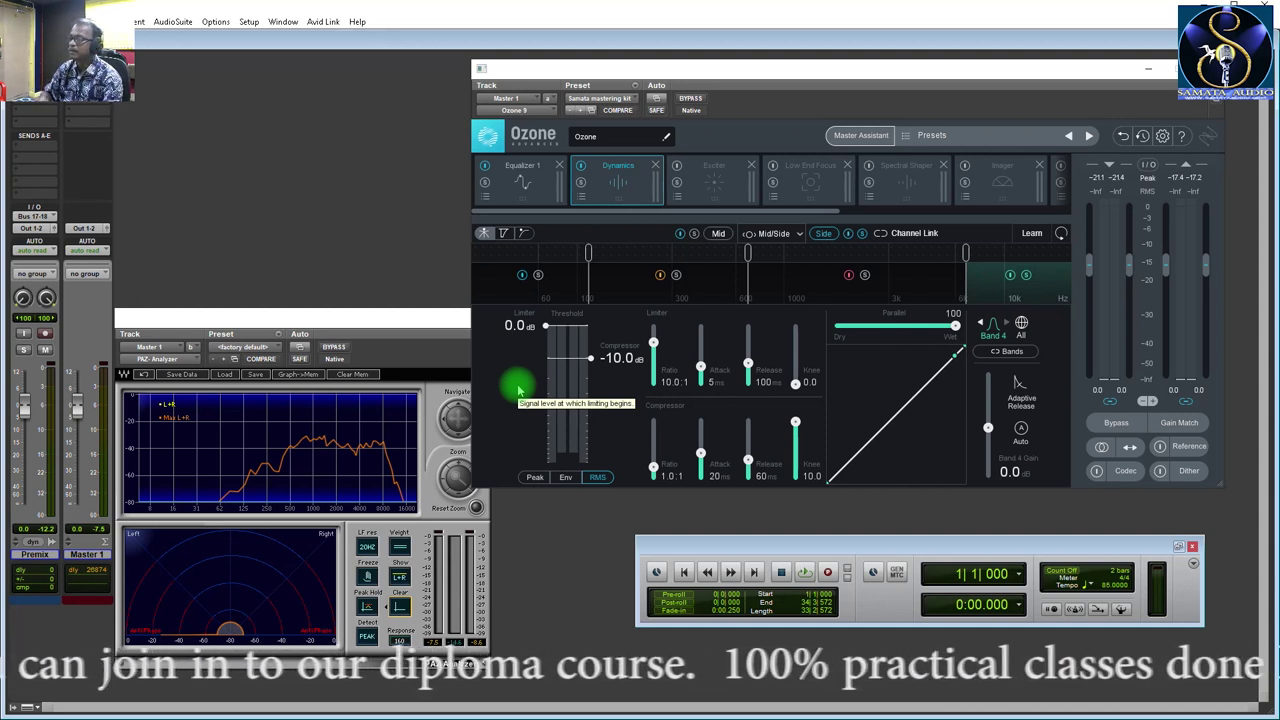
key("space")
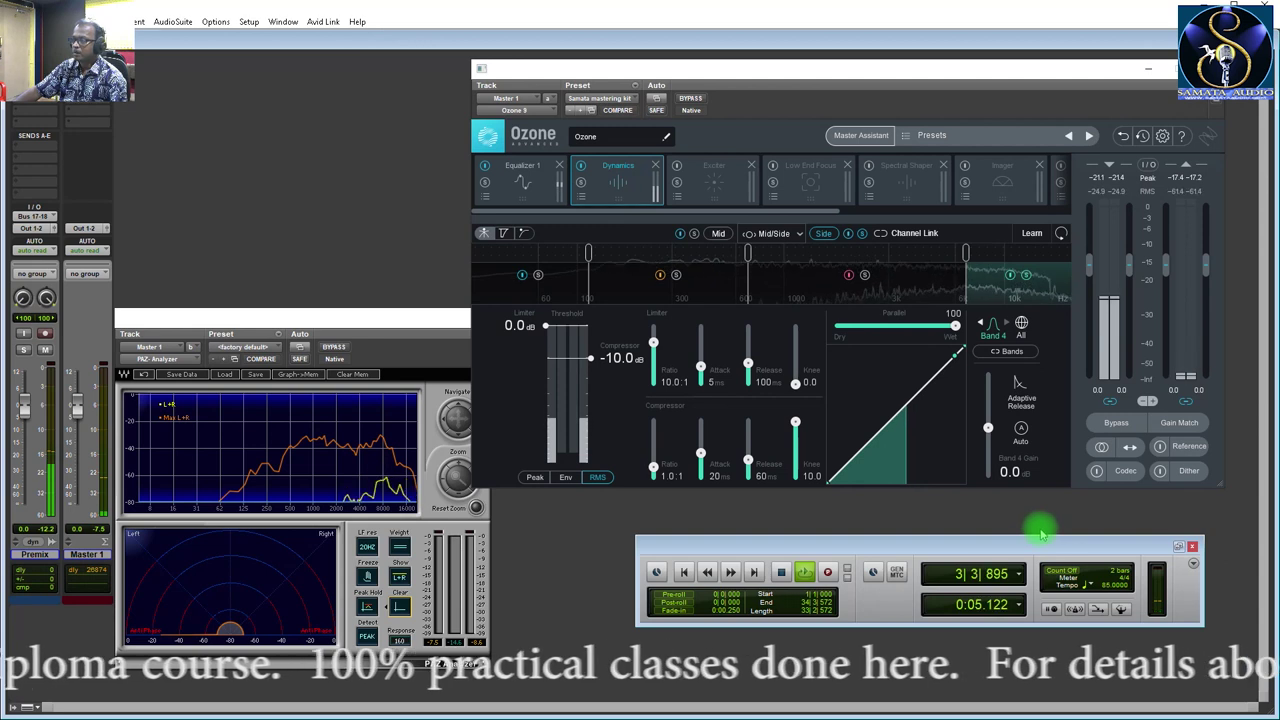
key("space")
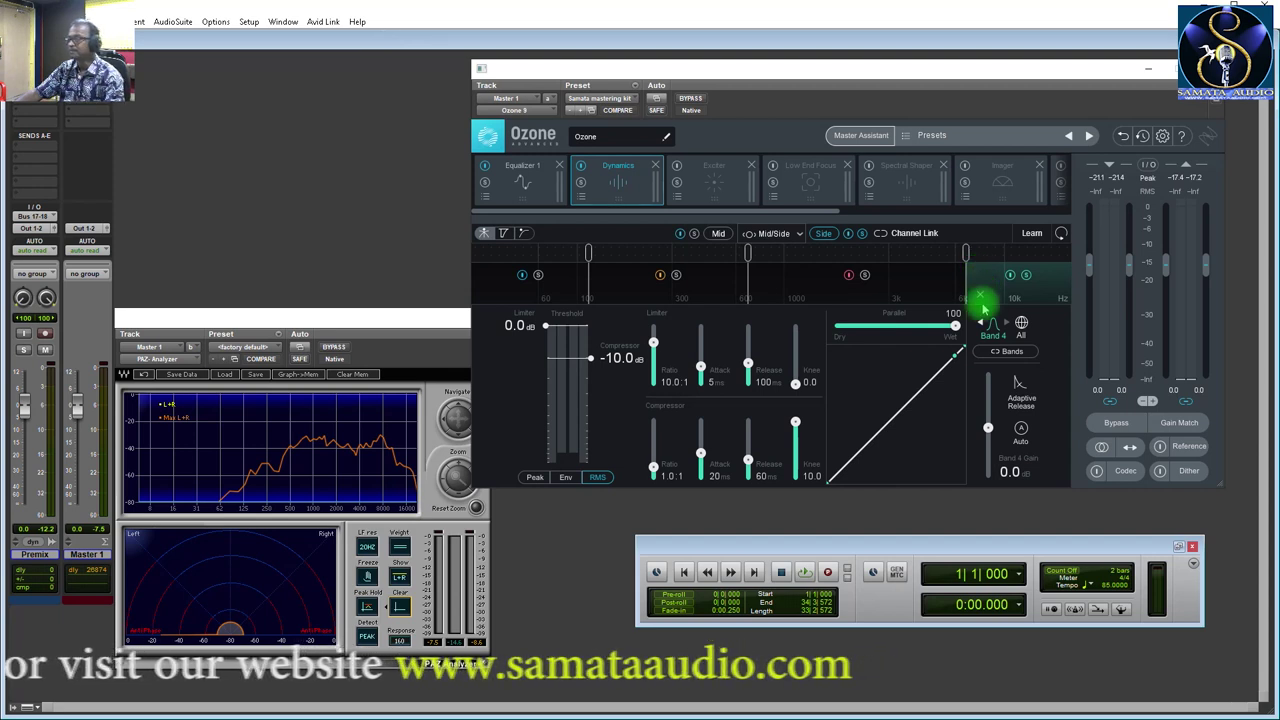
During playback, set Band 4's Side limiter to -1.6 dB at 4.3:1 and its compressor to -41.0 dB at 3.0:1.
key("space")
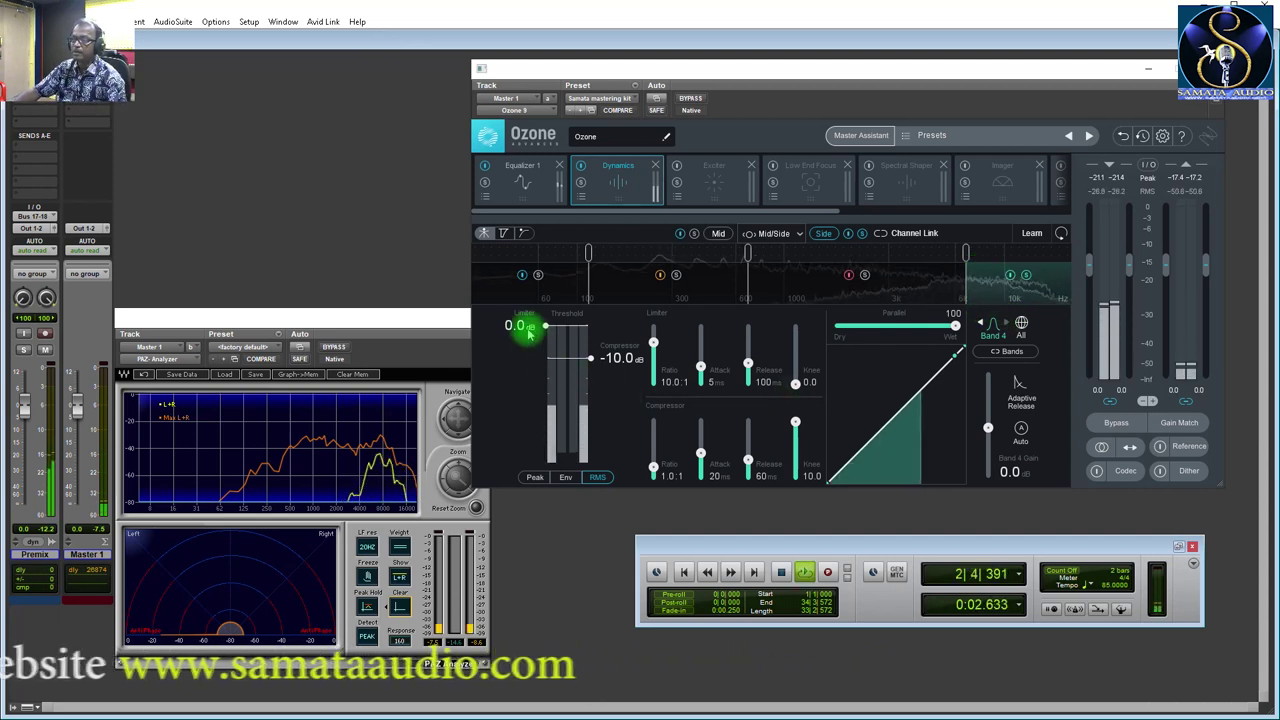
left_click_drag(530, 337, 601, 417)
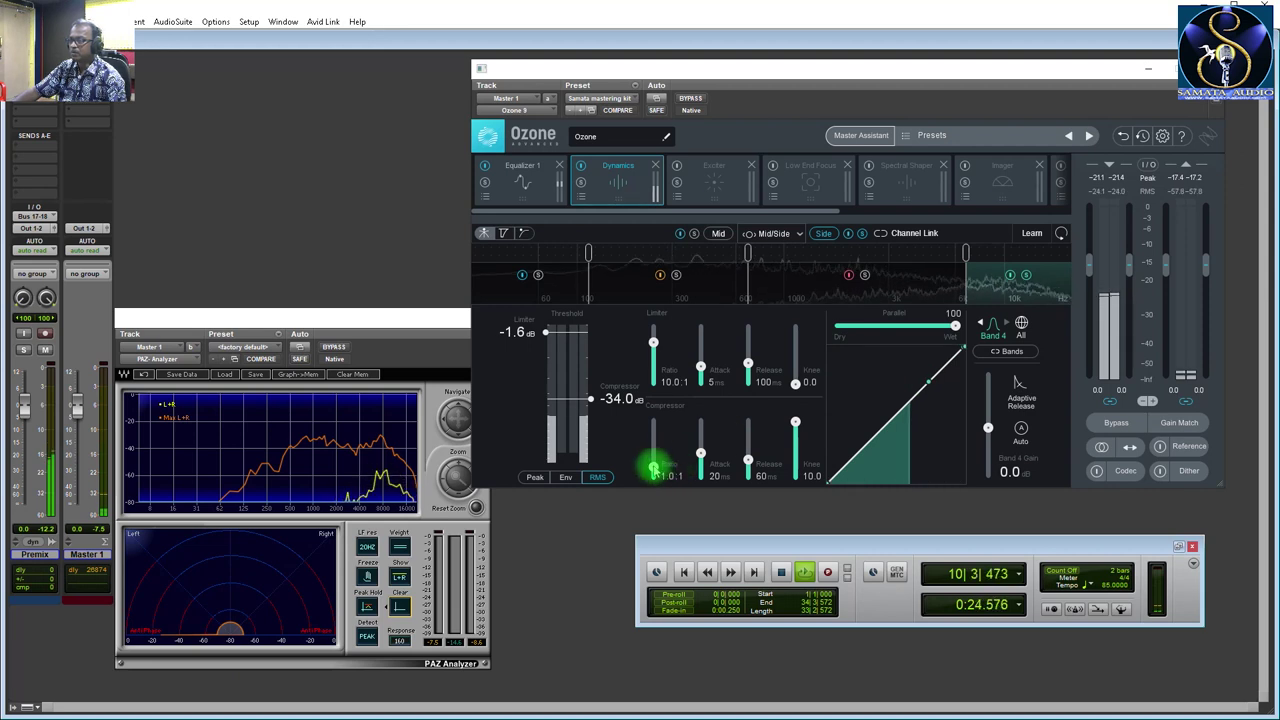
left_click_drag(652, 464, 652, 456)
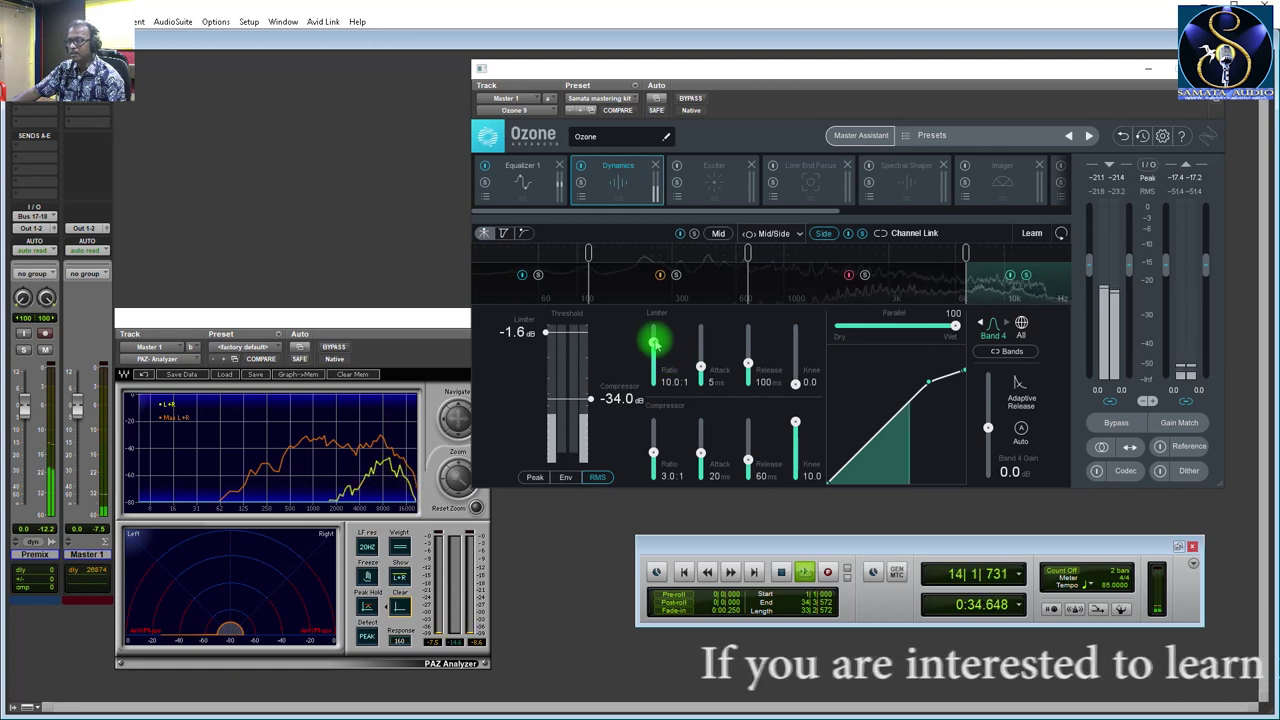
mouse_move(654, 344)
left_mouse_down()
mouse_move(662, 396)
mouse_move(654, 357)
left_mouse_up()
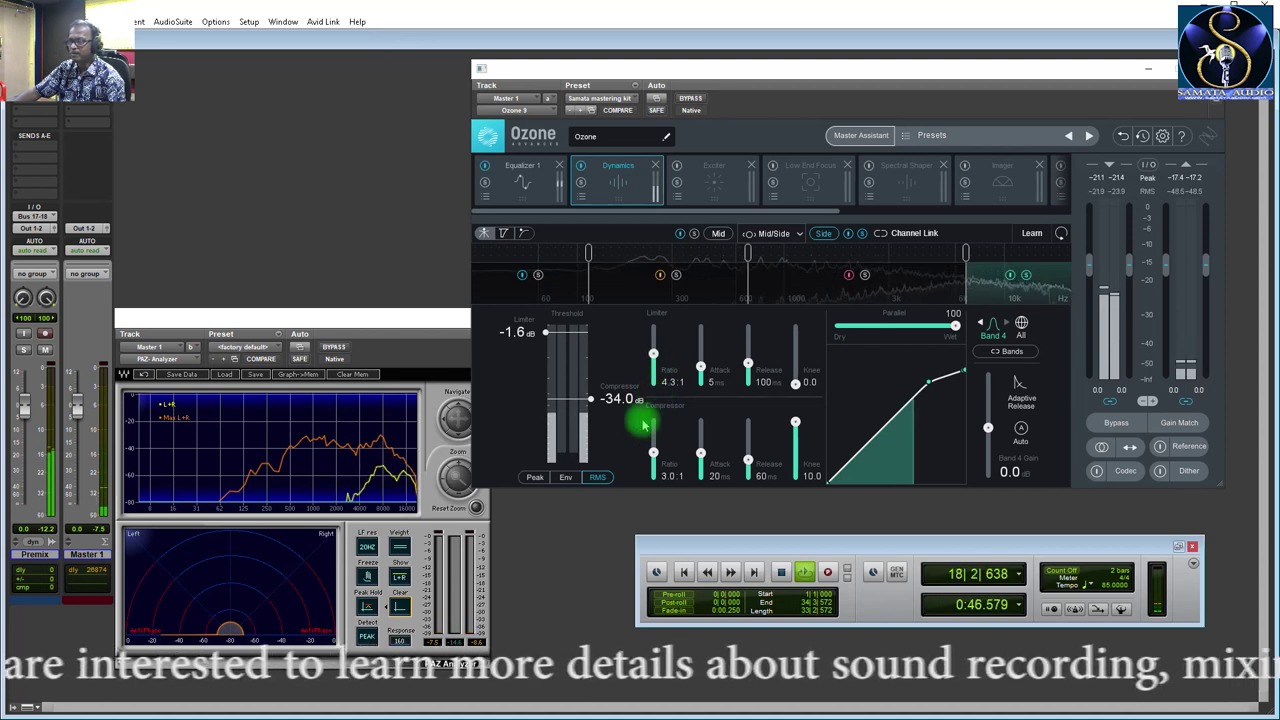
mouse_move(606, 400)
left_mouse_down()
mouse_move(594, 402)
mouse_move(601, 425)
left_mouse_up()
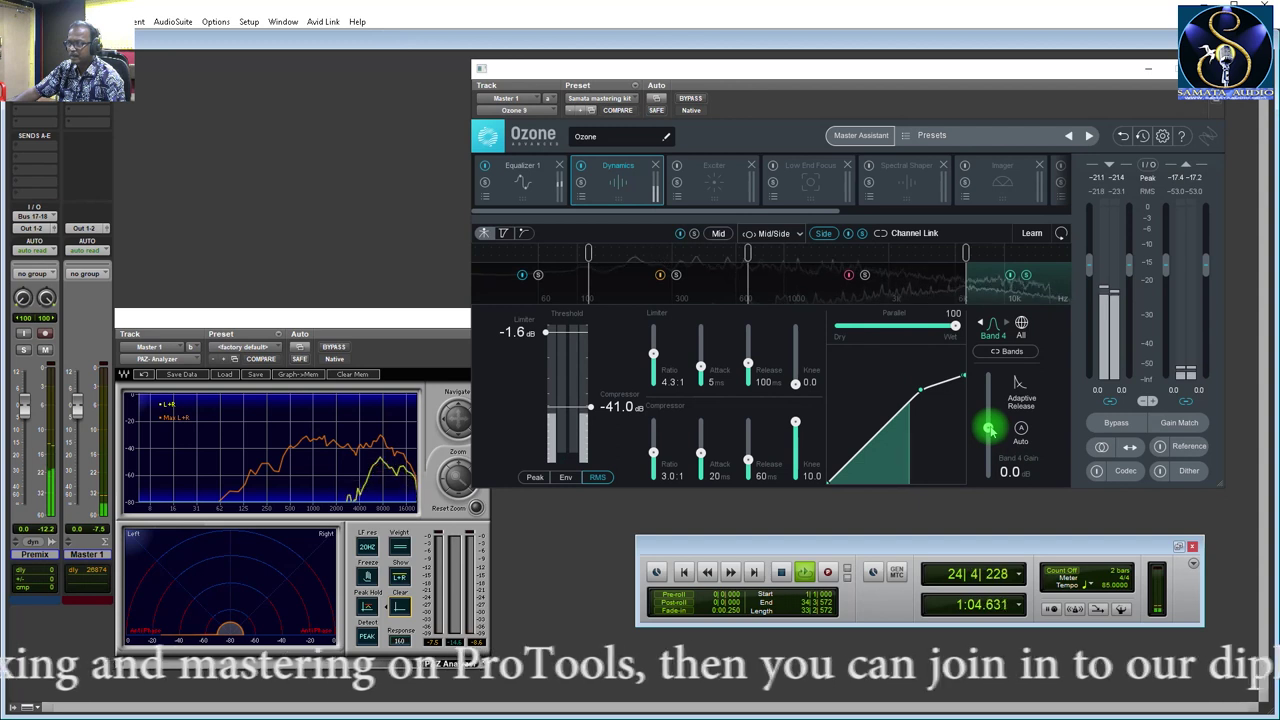
Raise Band 4's Side gain to 4.3 dB.
scroll(990, 428, "up", 4)
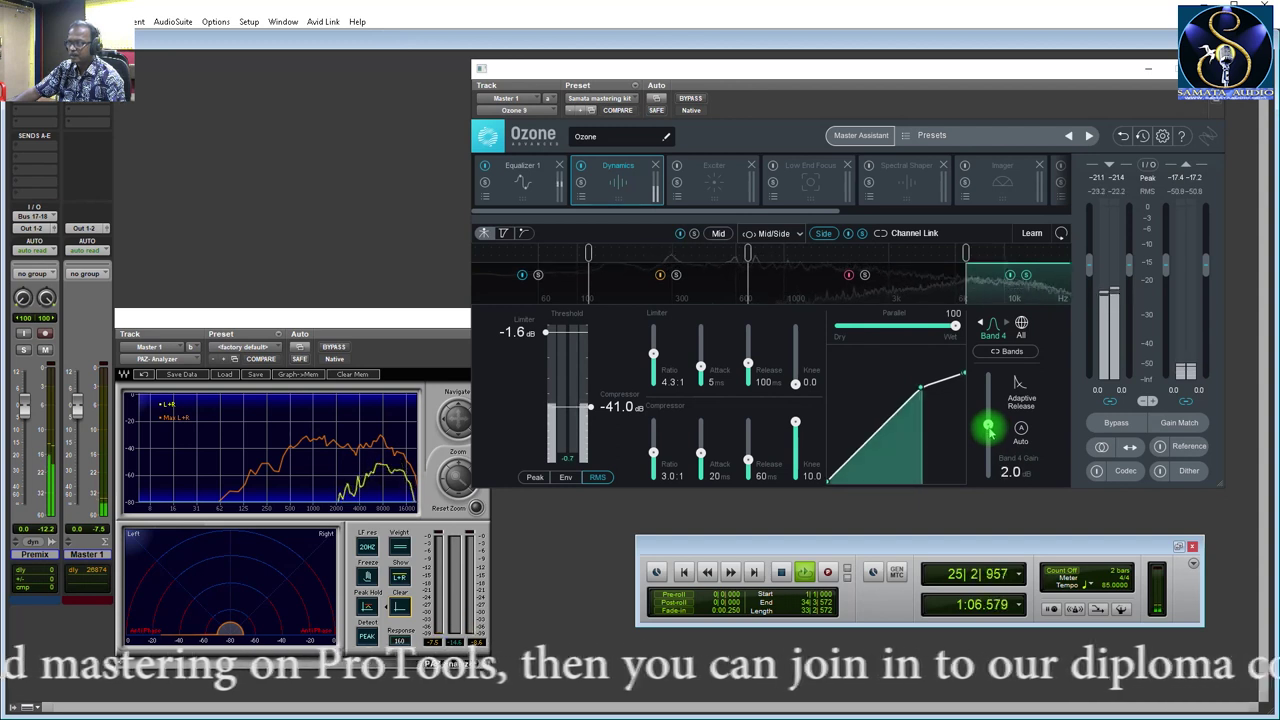
scroll(990, 430, "up", 2)
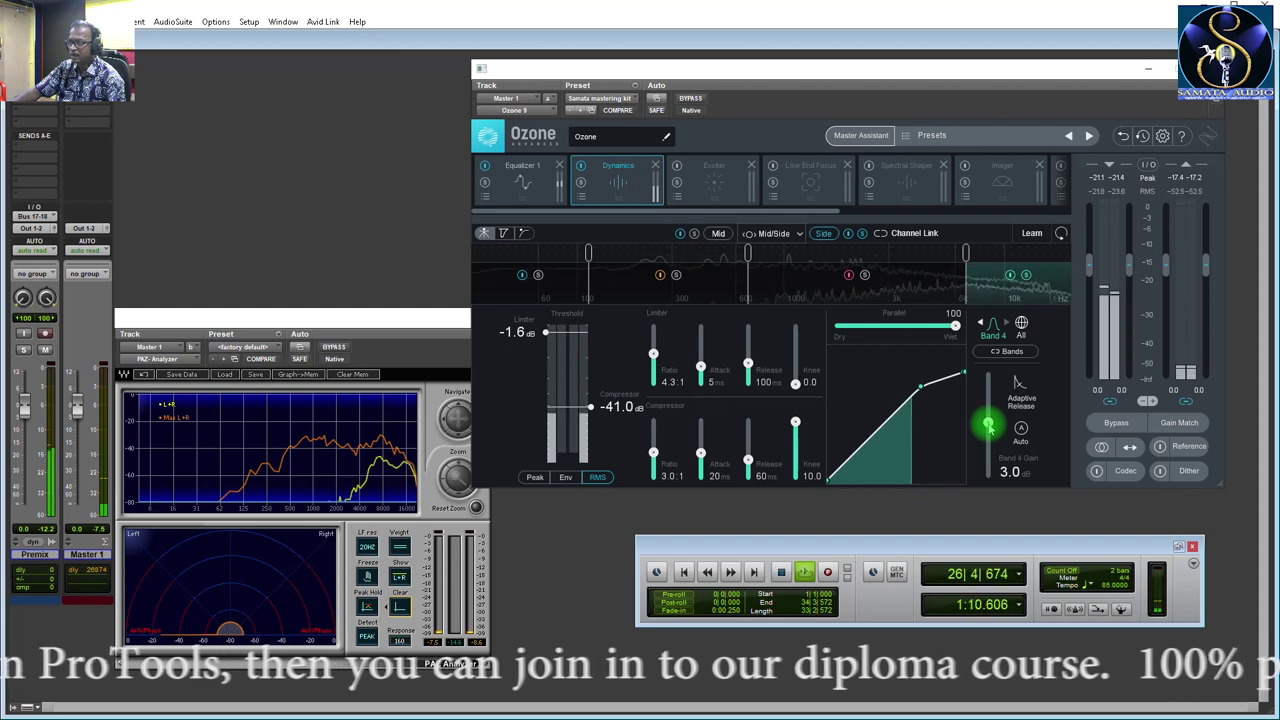
scroll(990, 428, "up", 2)
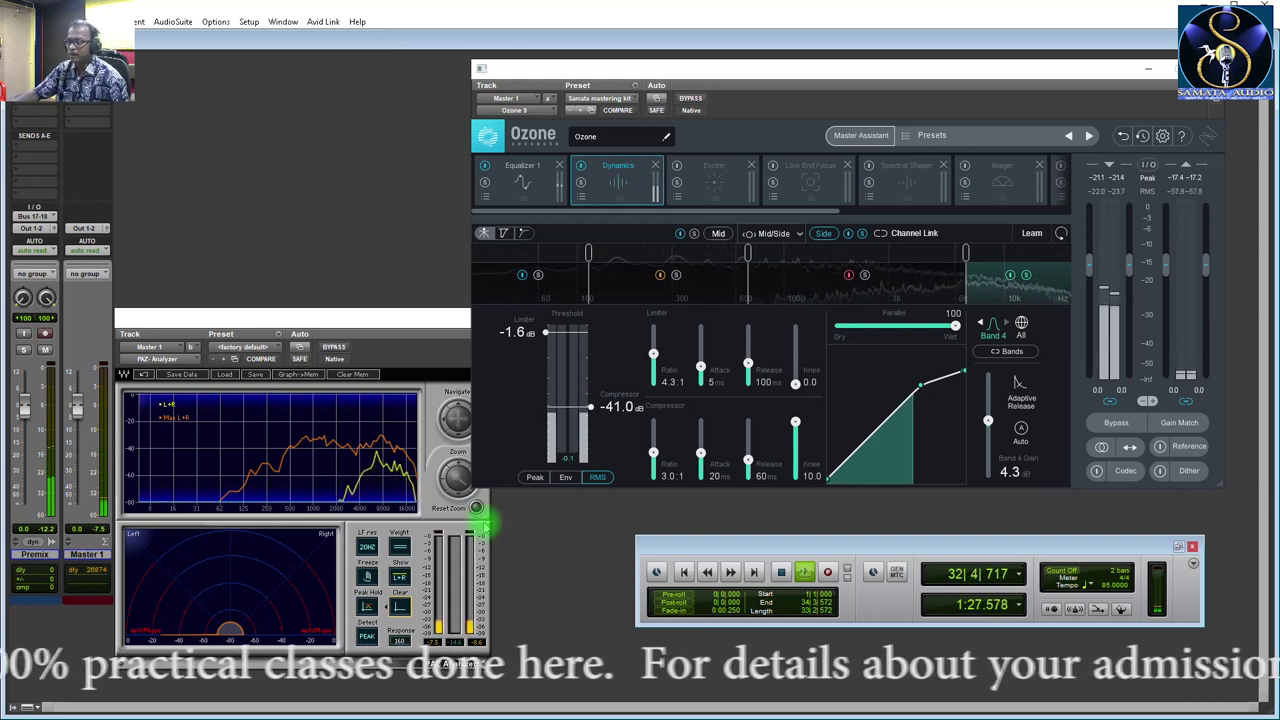
Clear the PAZ Analyzer's peaks, audition all bands of the Side channel unsoloed, and switch the Dynamics module to Stereo mode.
left_click(400, 605)
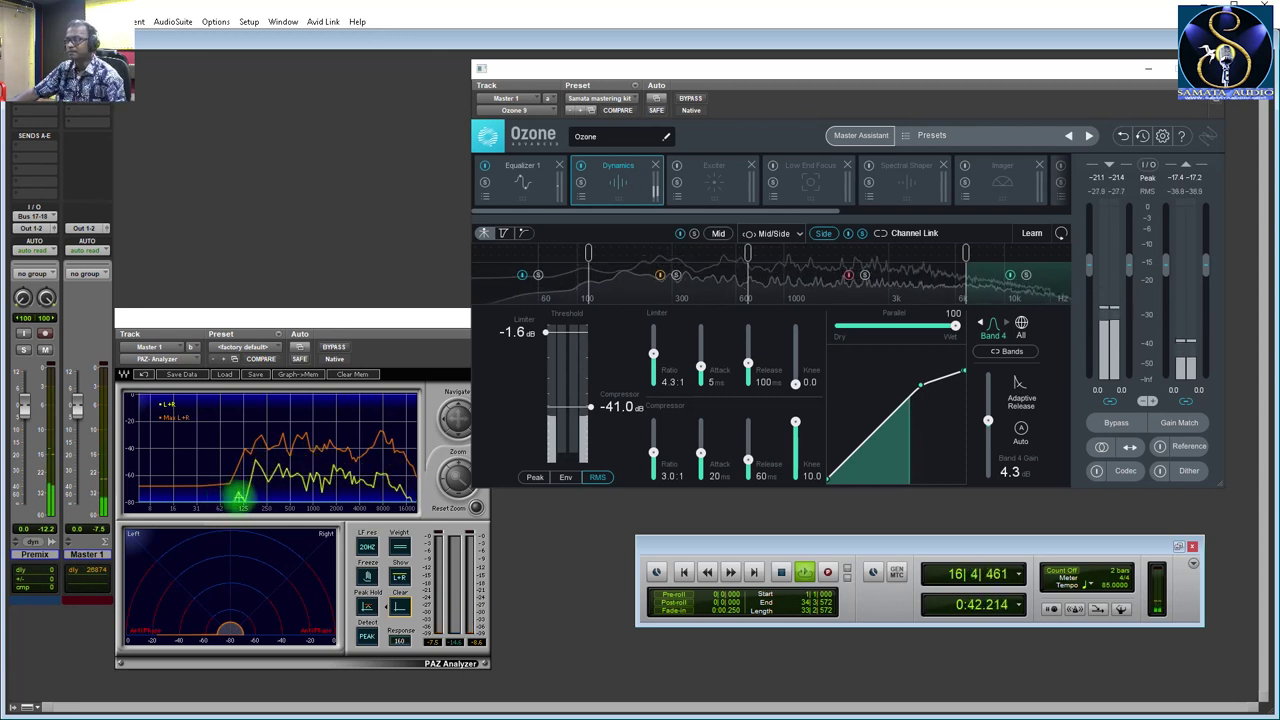
left_click(798, 235)
left_click(776, 253)
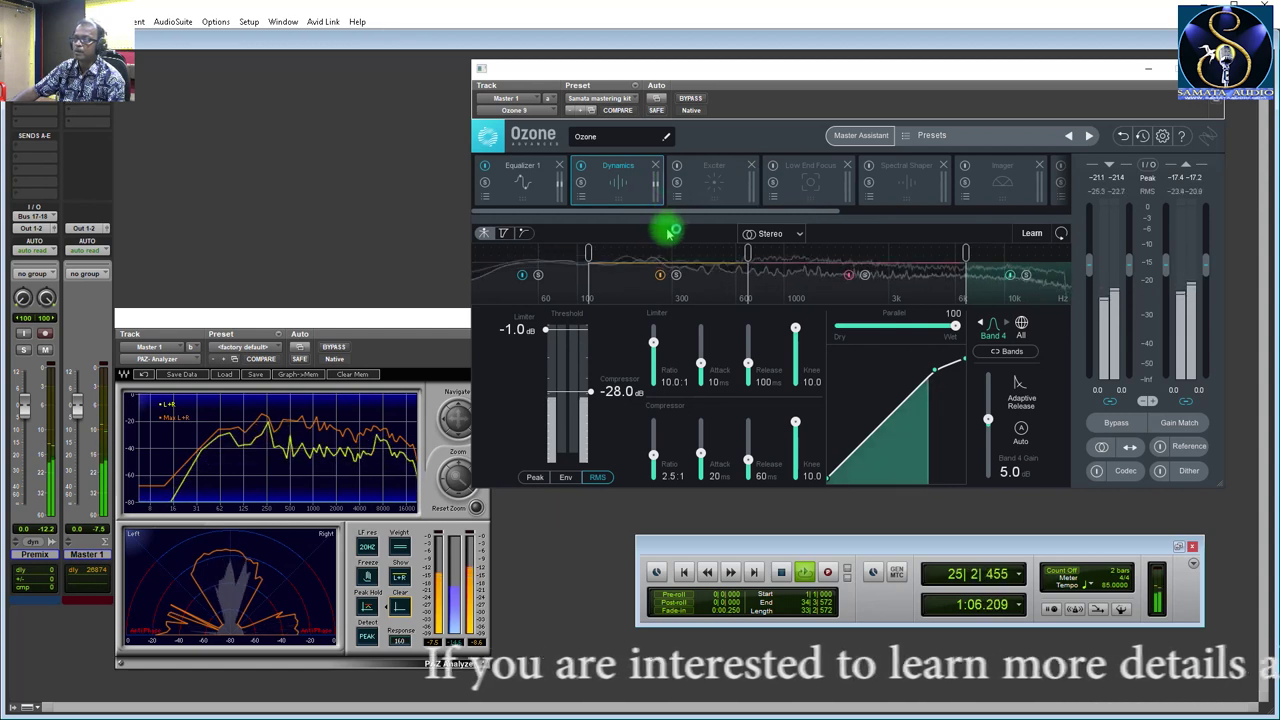
Compare the master with the Dynamics module bypassed and enabled, leave it enabled, and stop playback.
left_click(583, 168)
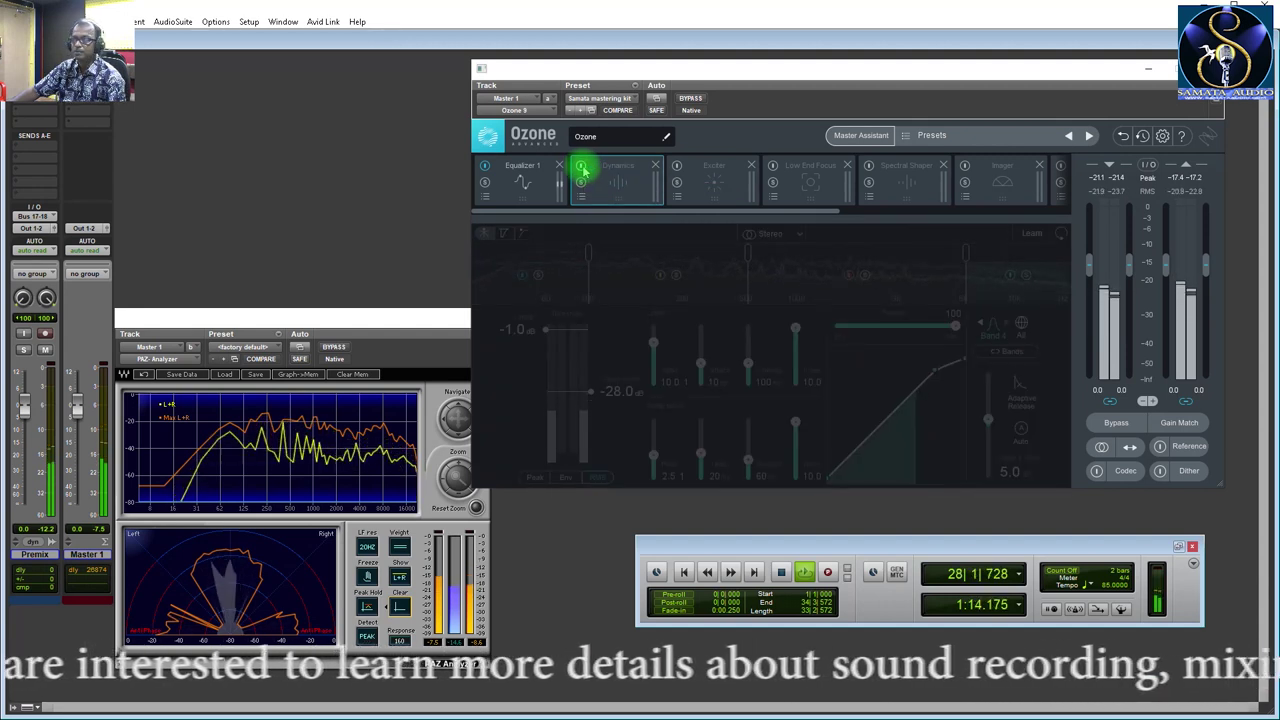
left_click(583, 168)
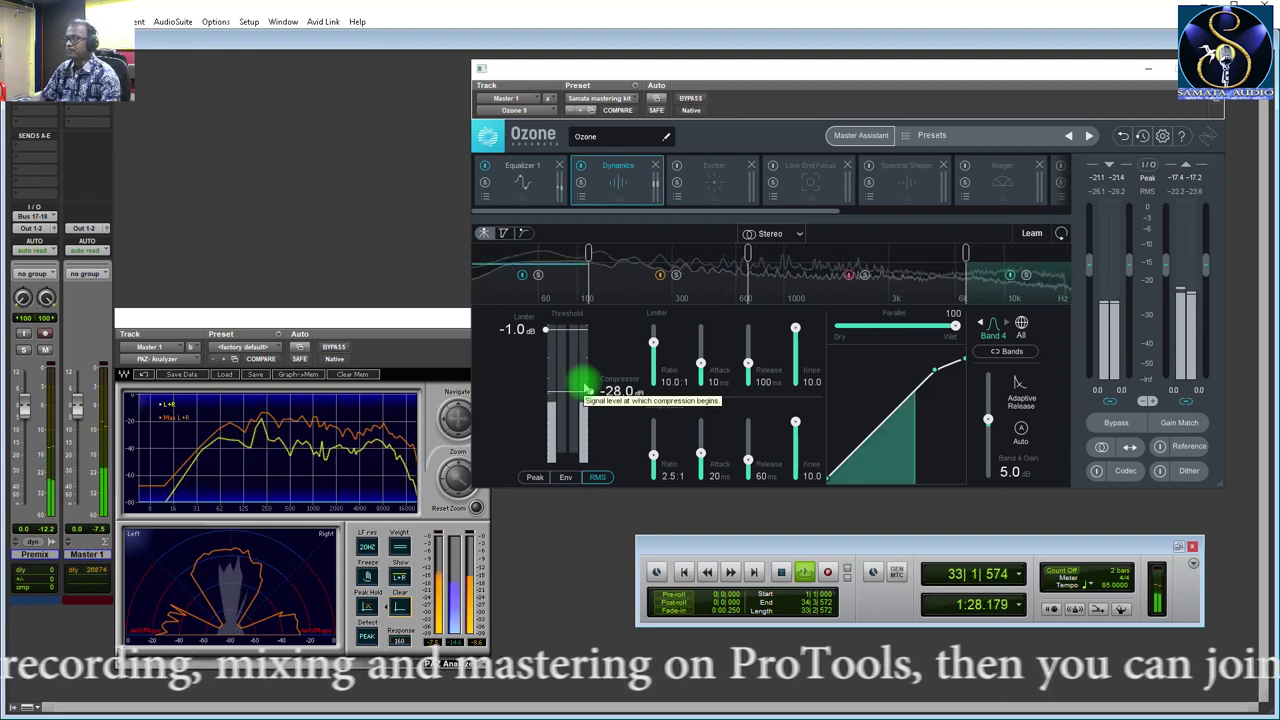
key("space")
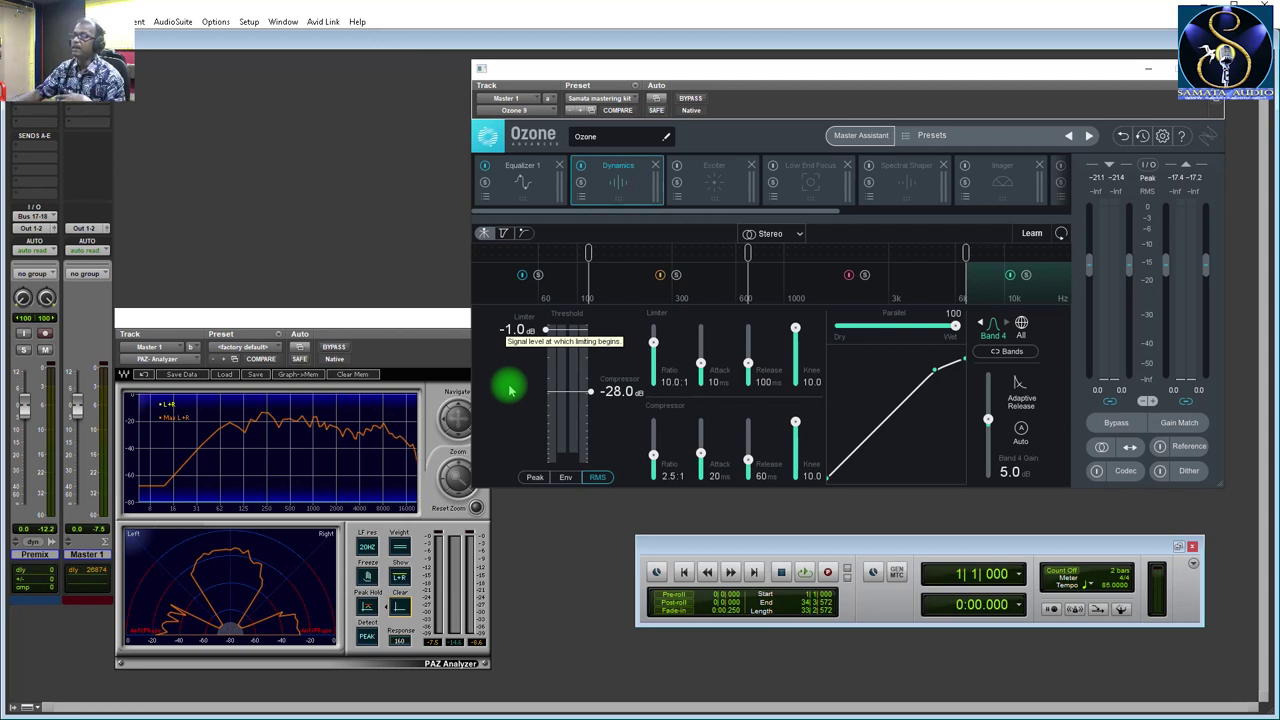
Move the Low End Focus module ahead of the Exciter in the signal chain.
left_click_drag(814, 177, 698, 275)
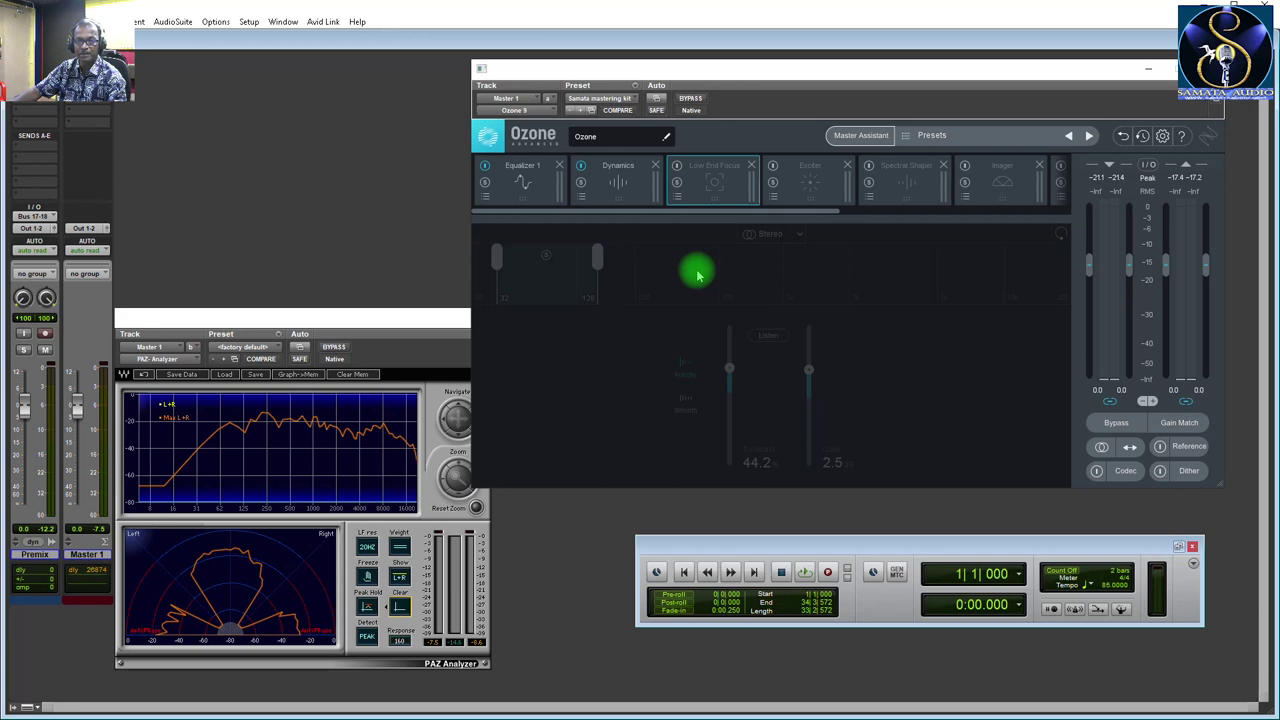